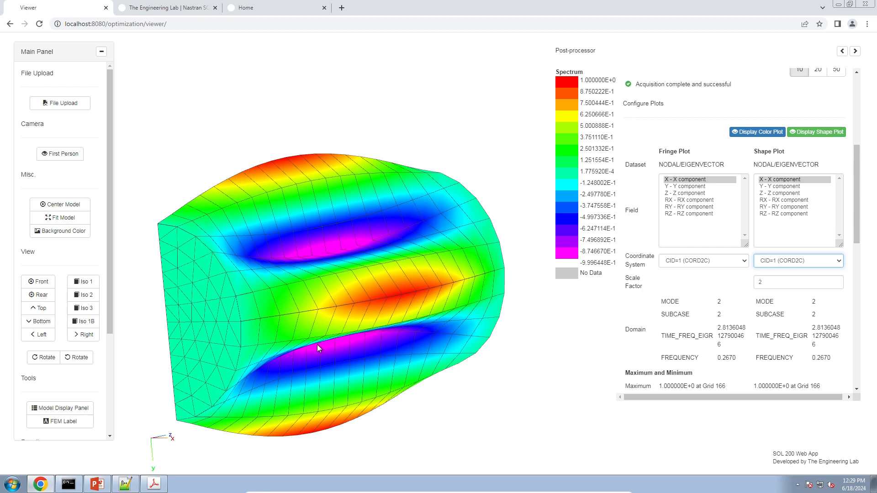
Step: Switch from the post-processor viewer to the PowerPoint workshop slides
click(96, 483)
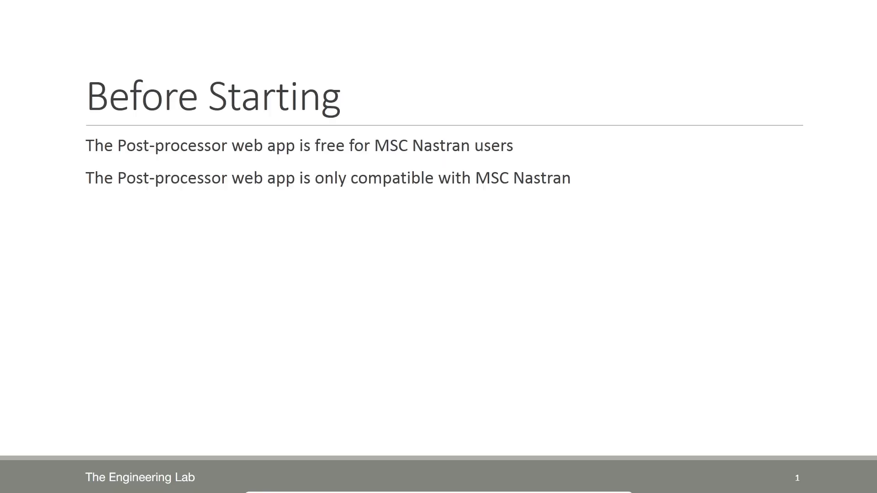
Step: Start the slide show and underline 'MSC Nastran' on the Before Starting slide with the red pen
click(776, 470)
click(43, 480)
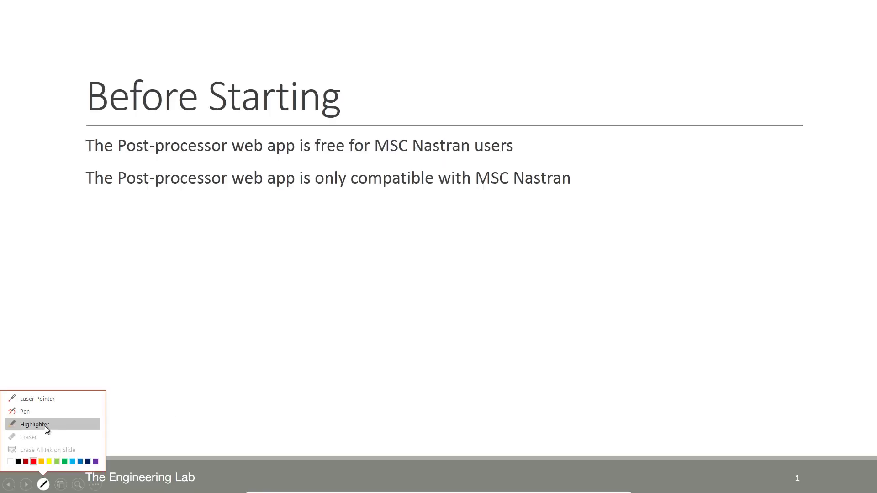
click(47, 414)
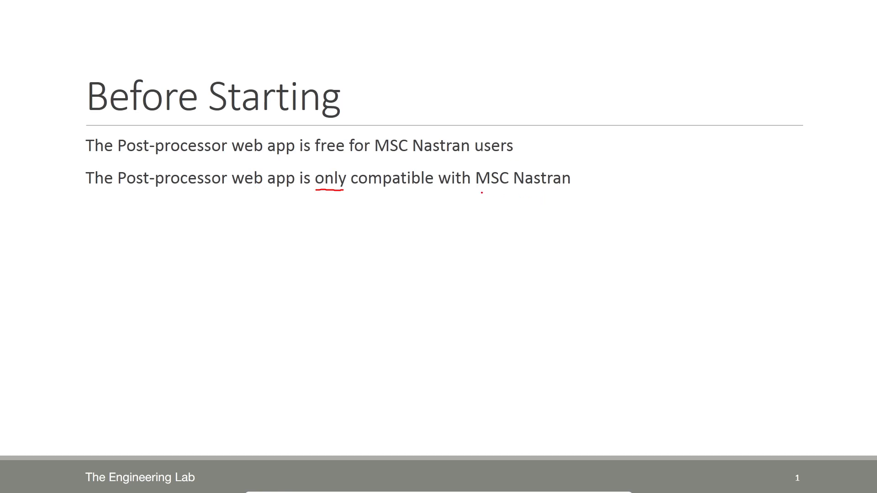
drag(482, 193, 544, 189)
Step: End the slide show, discard the ink annotations, and return to the browser
key(Escape)
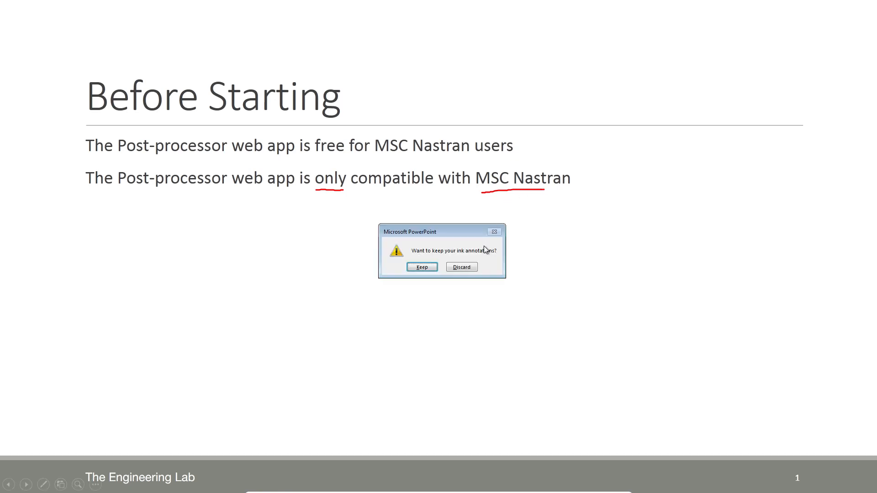
click(462, 268)
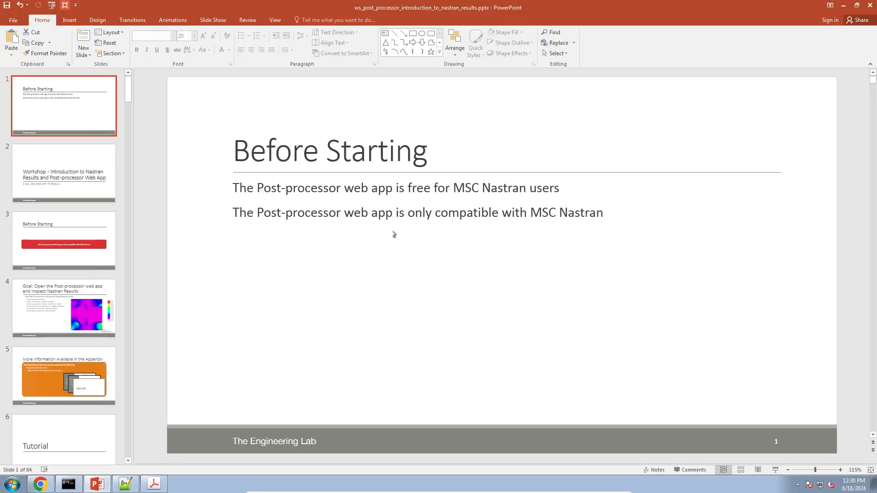
click(36, 485)
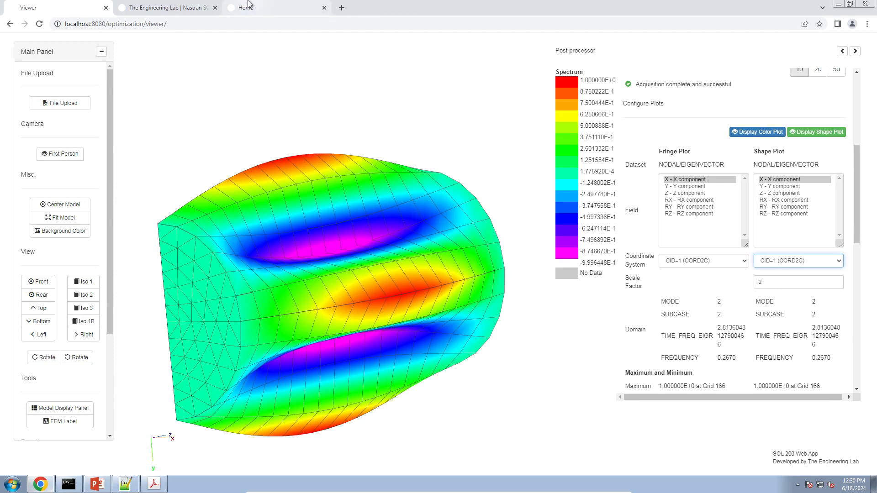
Step: Open the SOL 200 User's Guide in a new tab from the web app home page
click(190, 4)
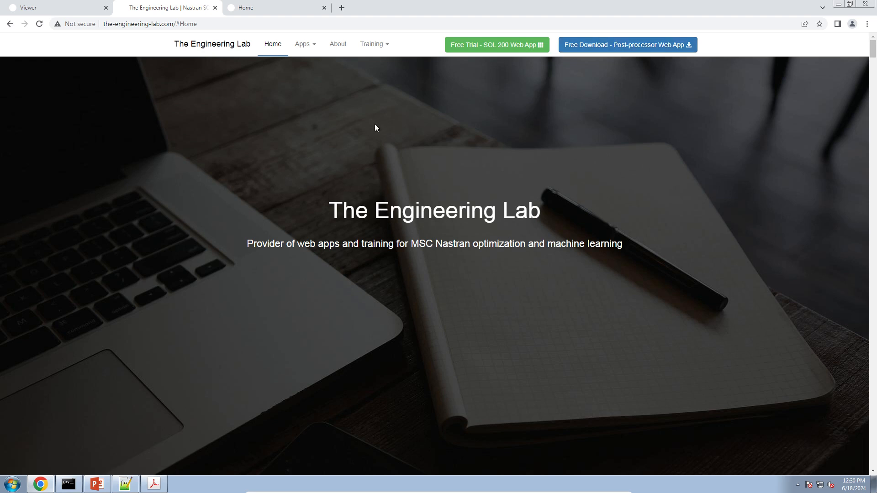
click(277, 10)
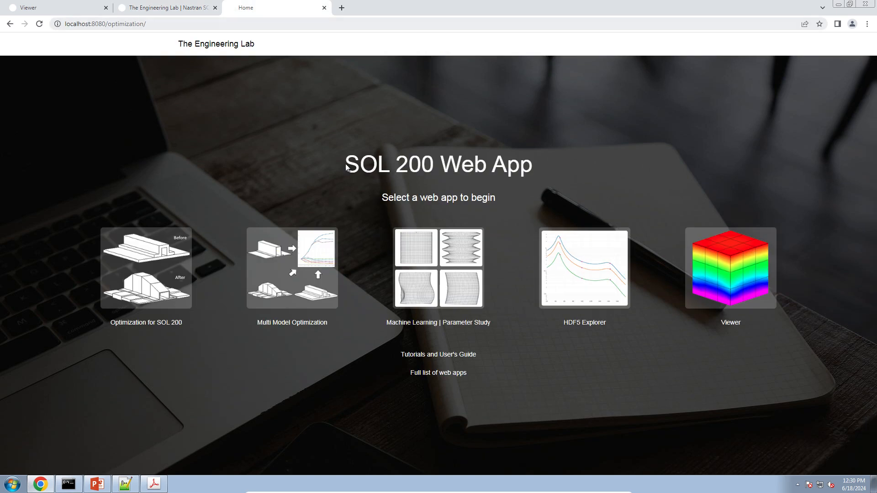
middle_click(433, 357)
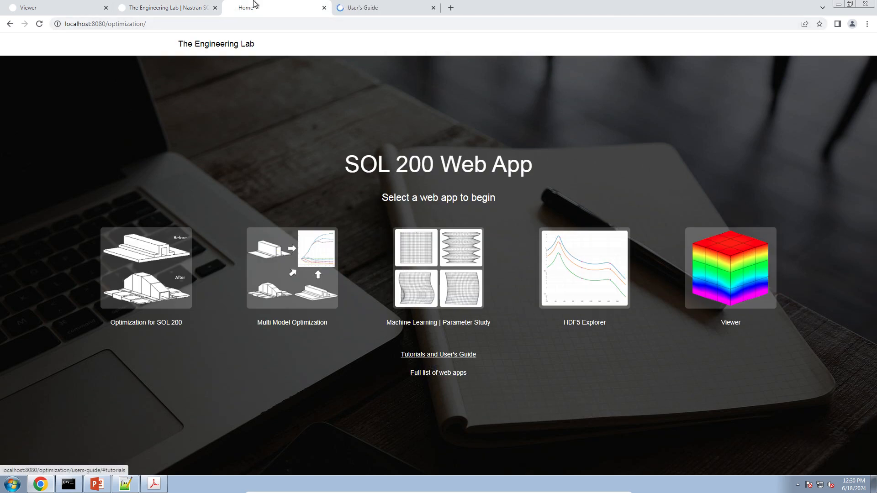
click(345, 5)
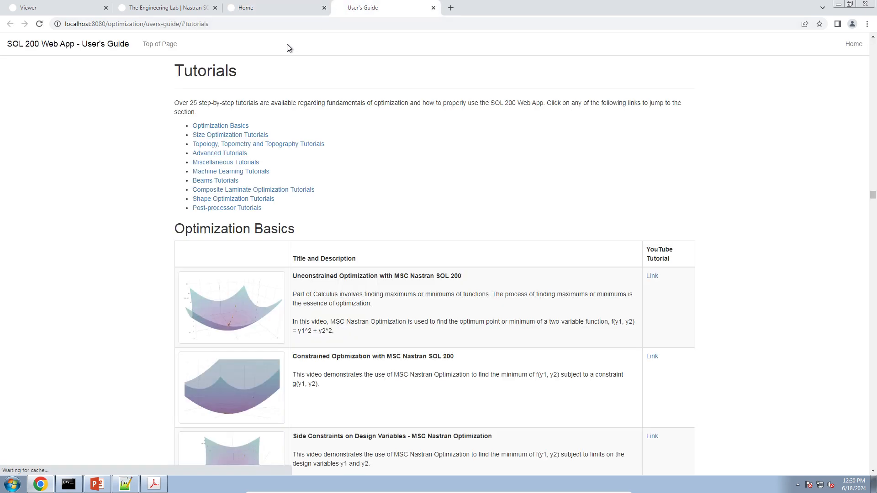
Step: Go to Post-processor Tutorials and find the Buckling Load Factor of a Thin Walled Cylinder entry
click(233, 210)
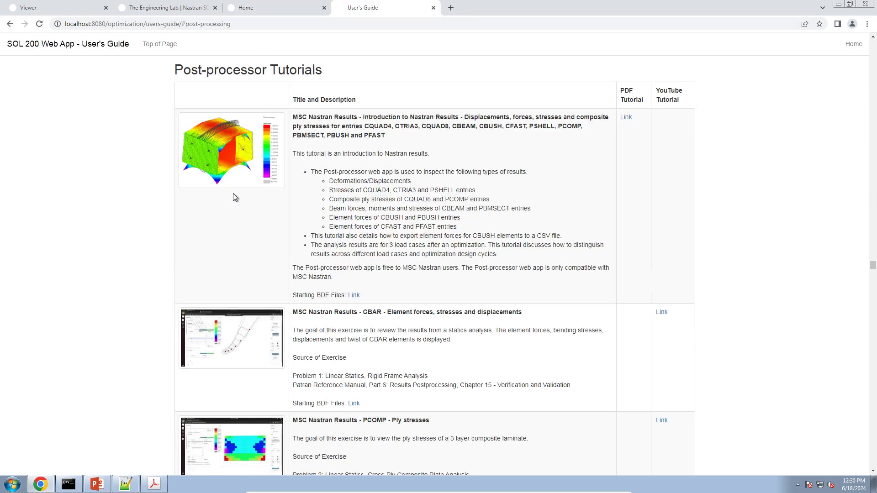
scroll(303, 237, down, 9)
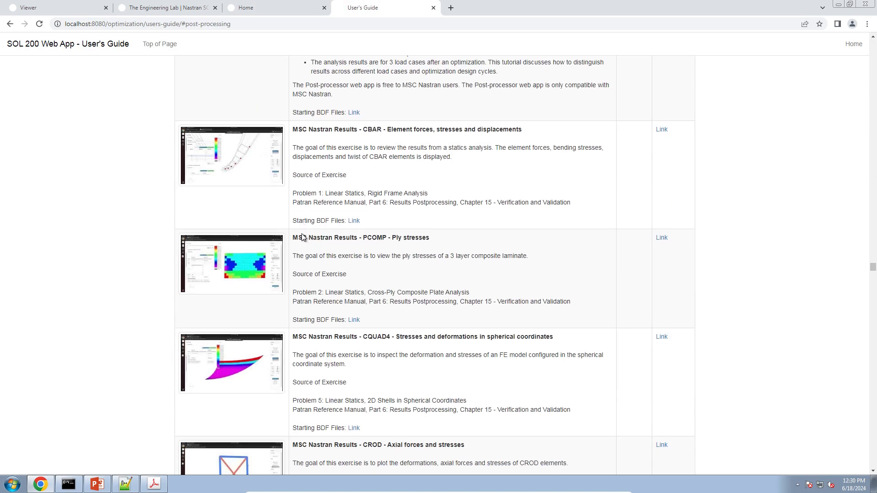
scroll(303, 237, down, 7)
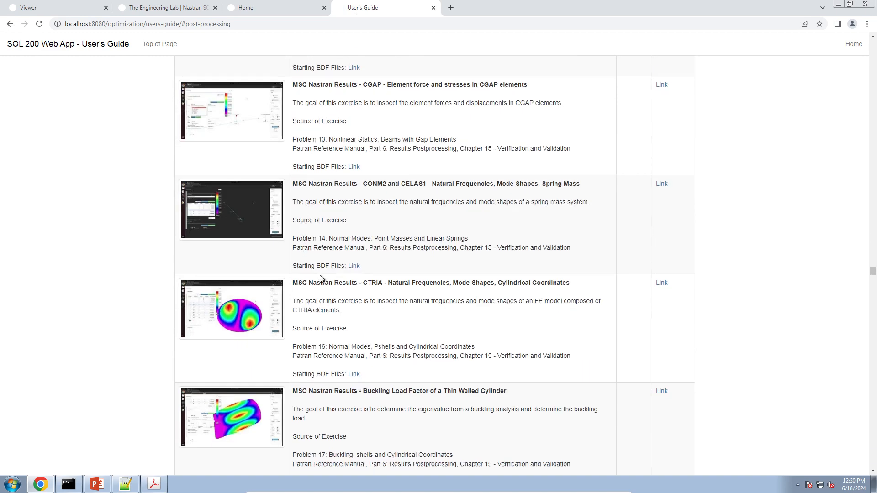
scroll(322, 289, down, 2)
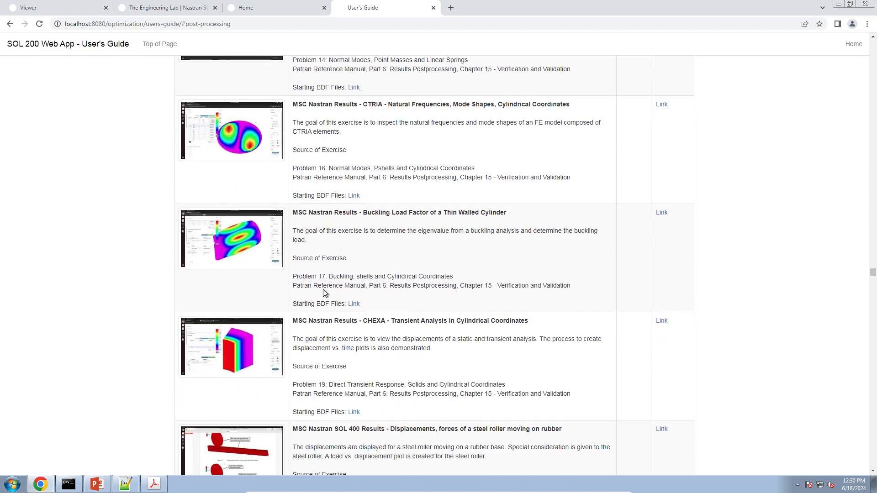
drag(361, 211, 506, 212)
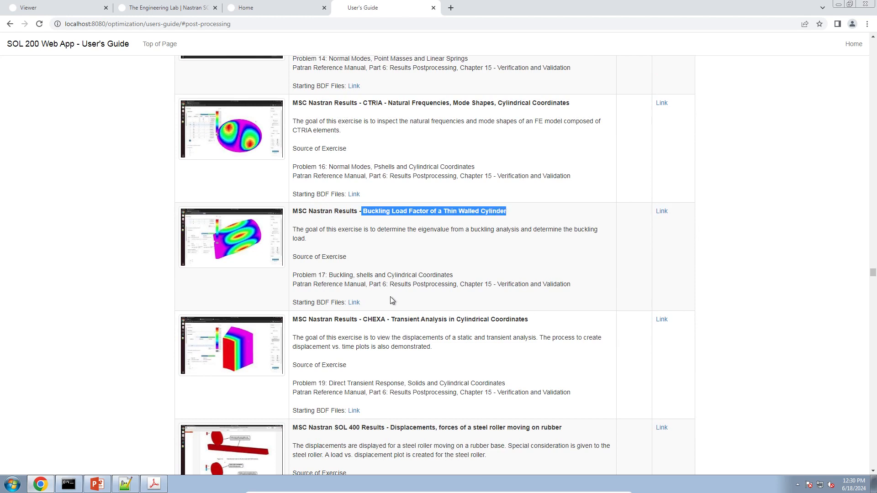
Step: Download the buckling tutorial's starting files zip and extract it into 1_starting_files
click(354, 303)
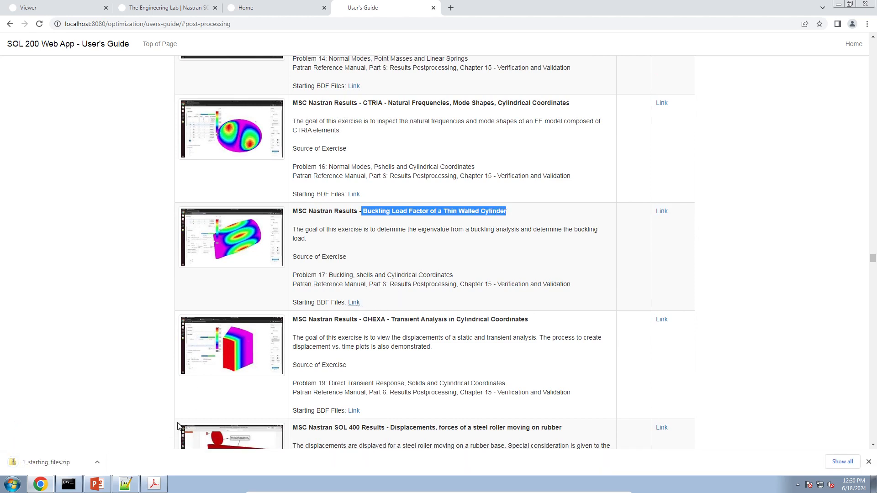
click(59, 467)
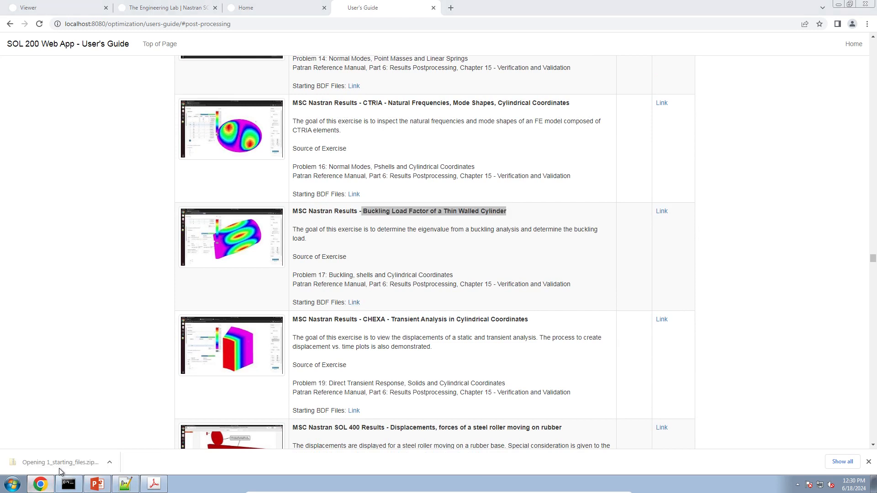
click(380, 196)
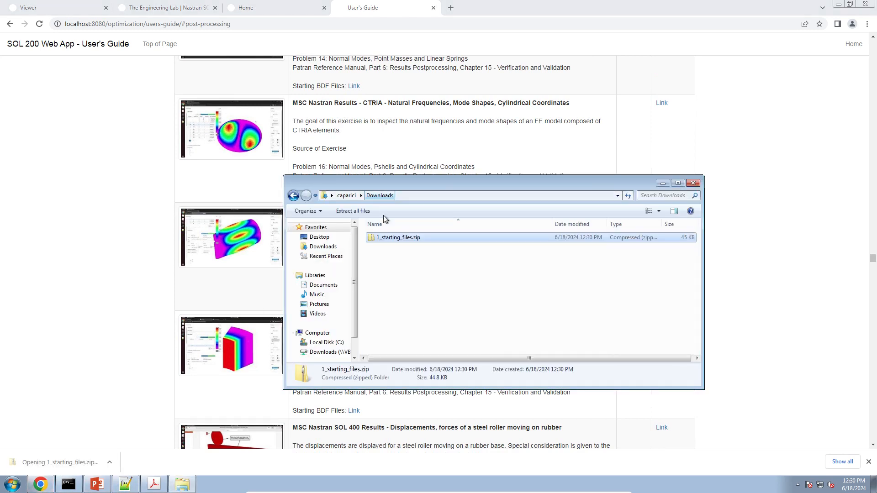
right_click(391, 238)
click(413, 265)
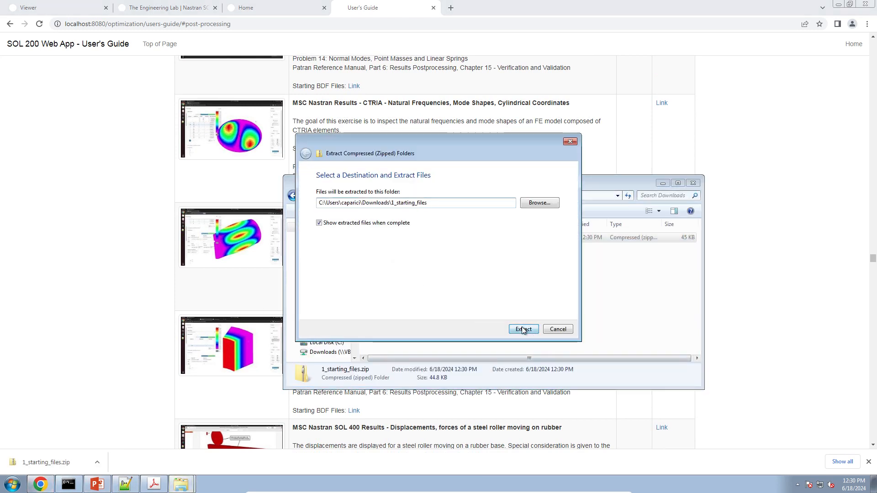
click(524, 330)
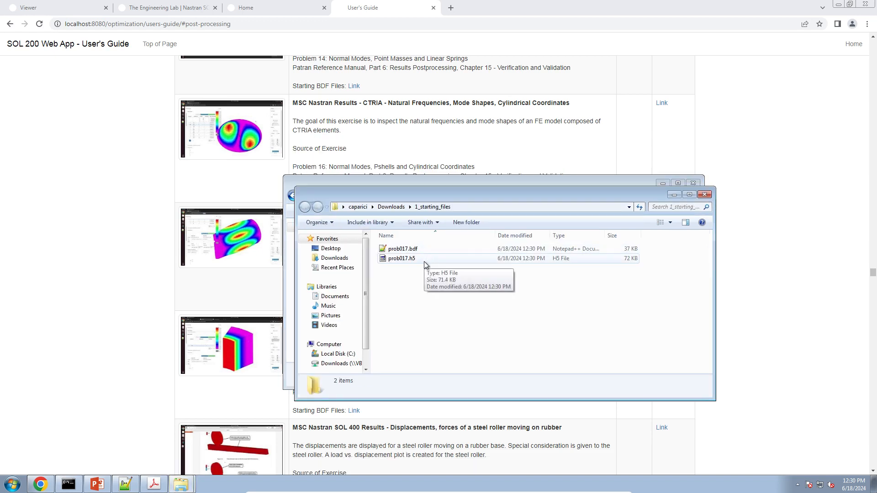
Step: Check the details of prob017.bdf (37 KB) and prob017.h5 (72 KB)
click(420, 250)
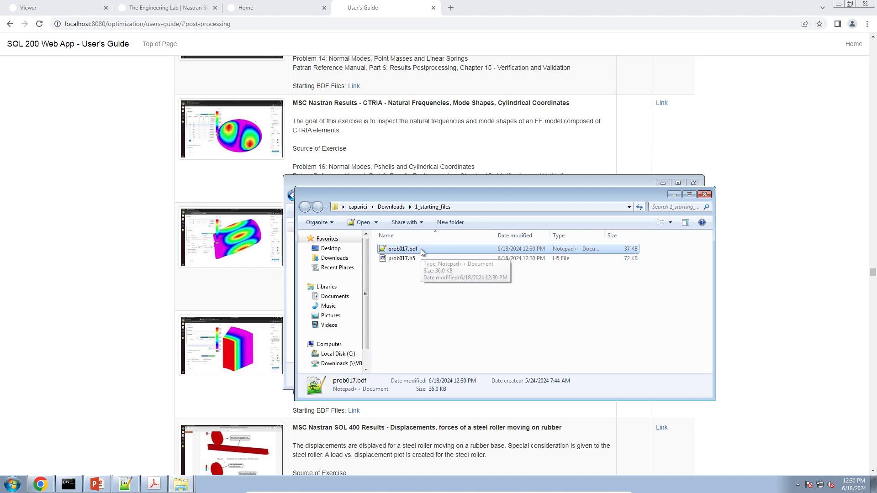
click(427, 259)
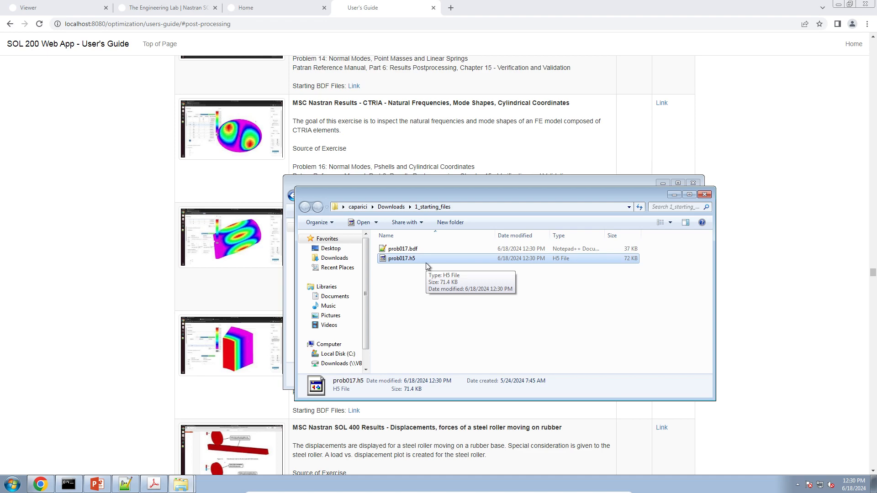
drag(426, 261, 441, 297)
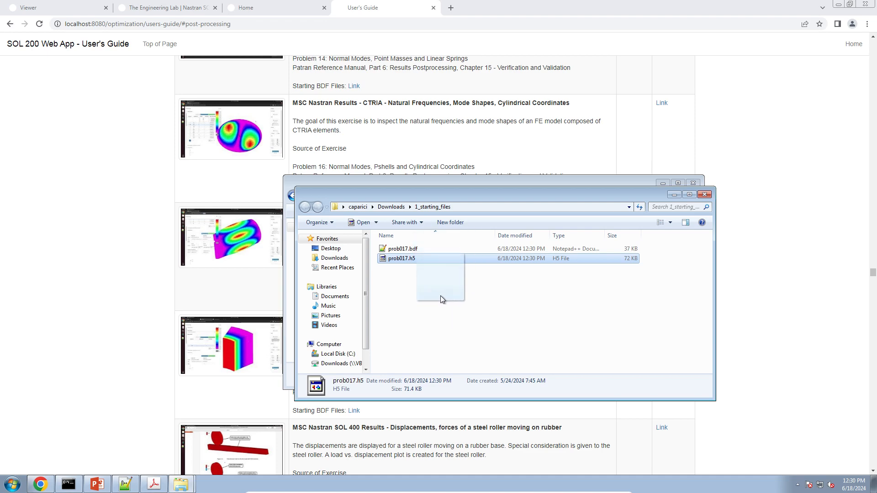
Step: Open the Post-processor Viewer and upload the prob017 model file to display the cylinder mesh
click(268, 5)
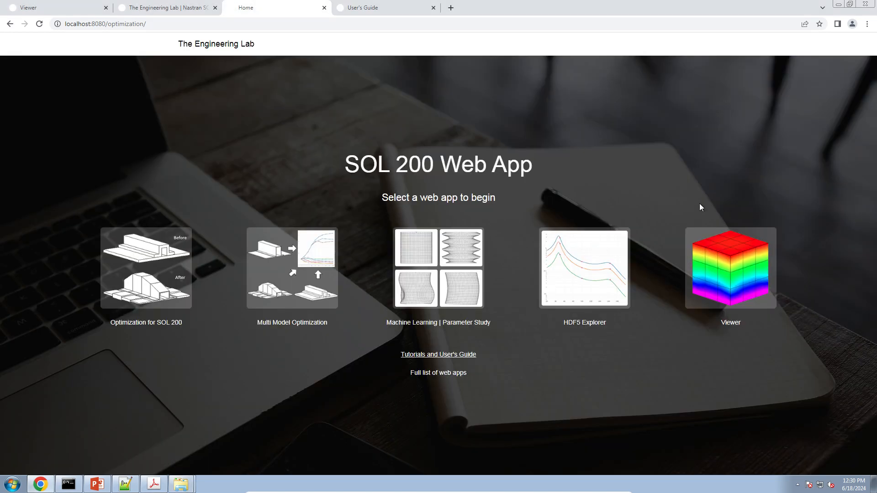
click(743, 277)
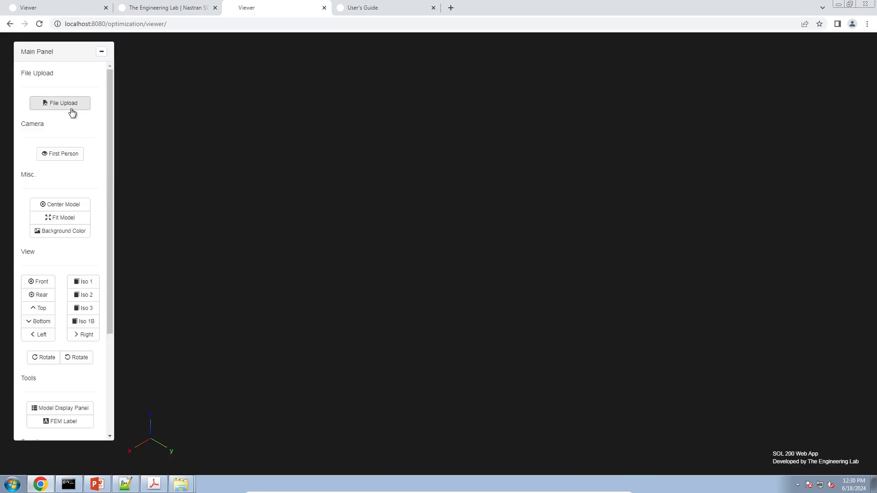
click(73, 109)
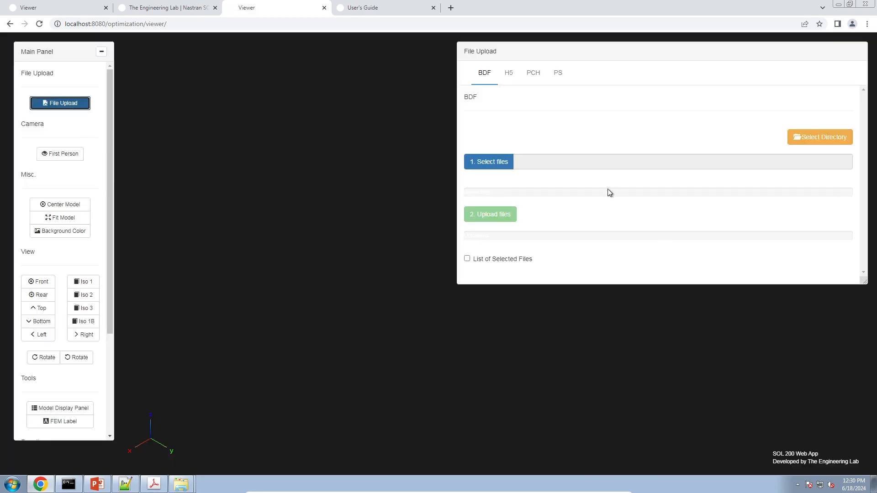
click(491, 162)
double_click(407, 212)
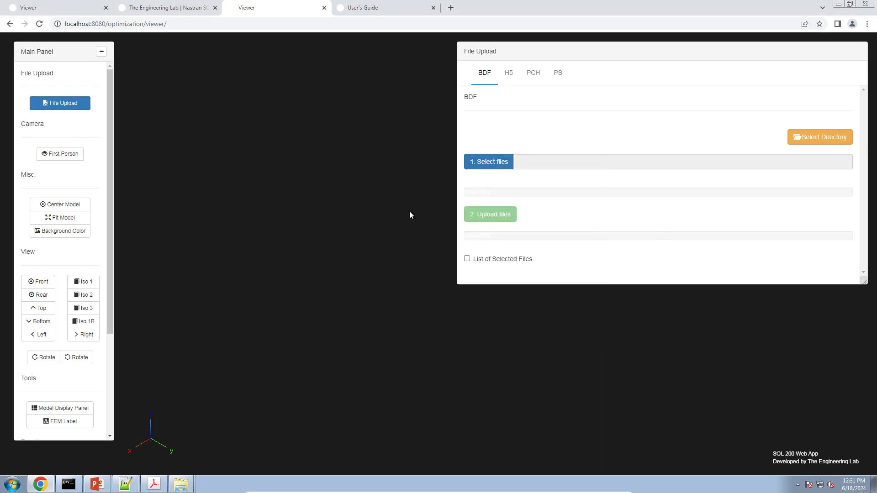
click(506, 215)
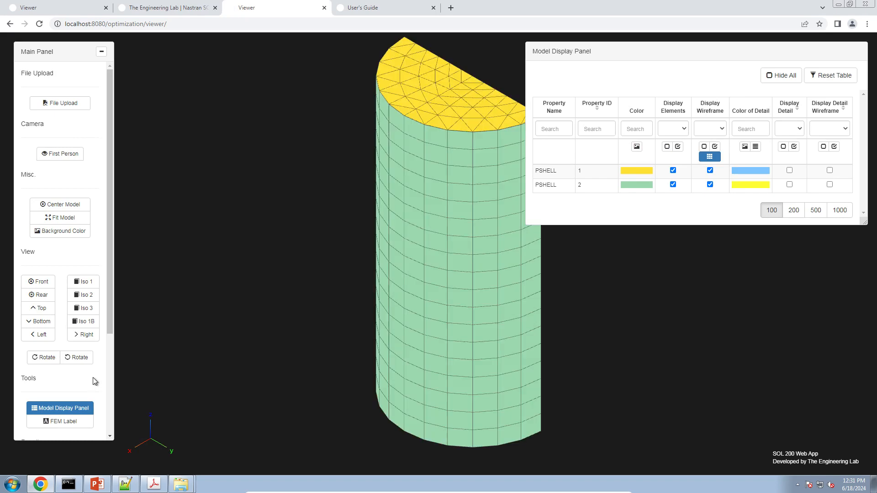
Step: Set a white background, keep mesh wireframe on, and enable detail colouring and outlines for both PSHELLs
click(56, 232)
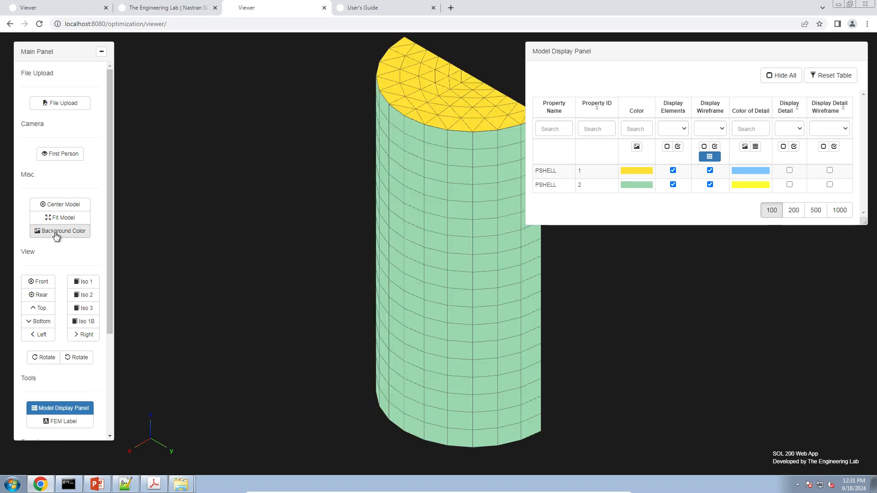
drag(723, 288, 429, 362)
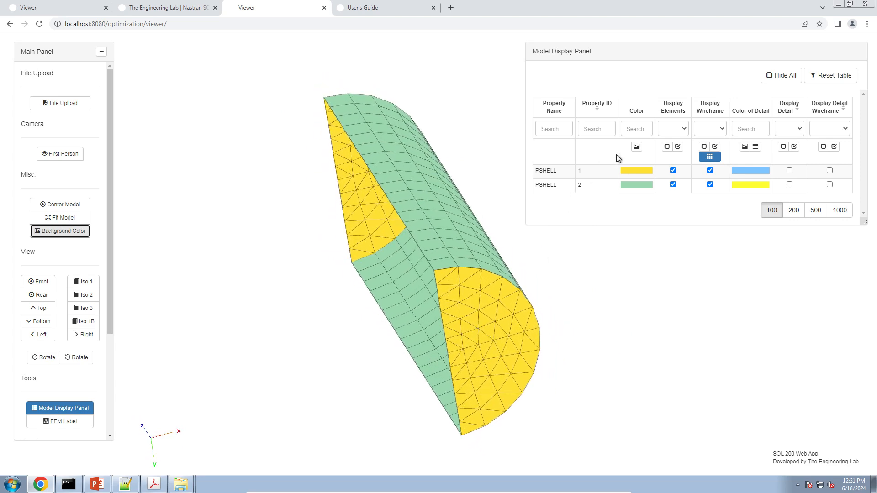
click(711, 157)
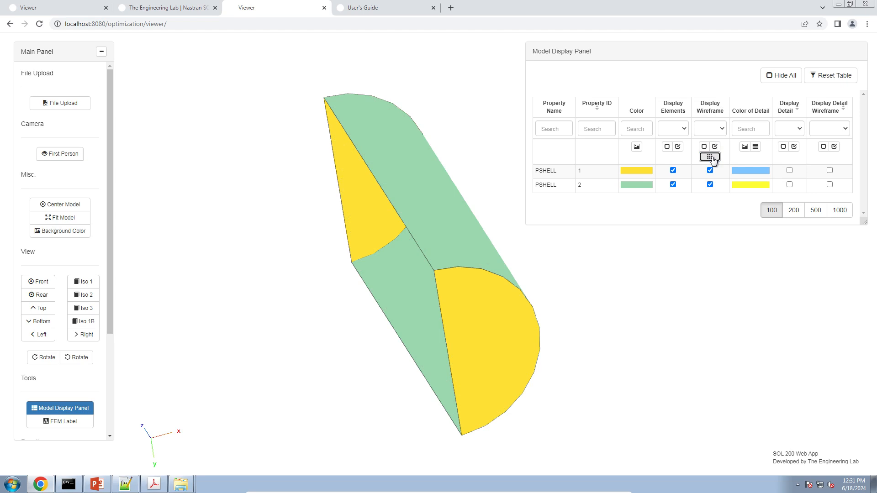
click(711, 157)
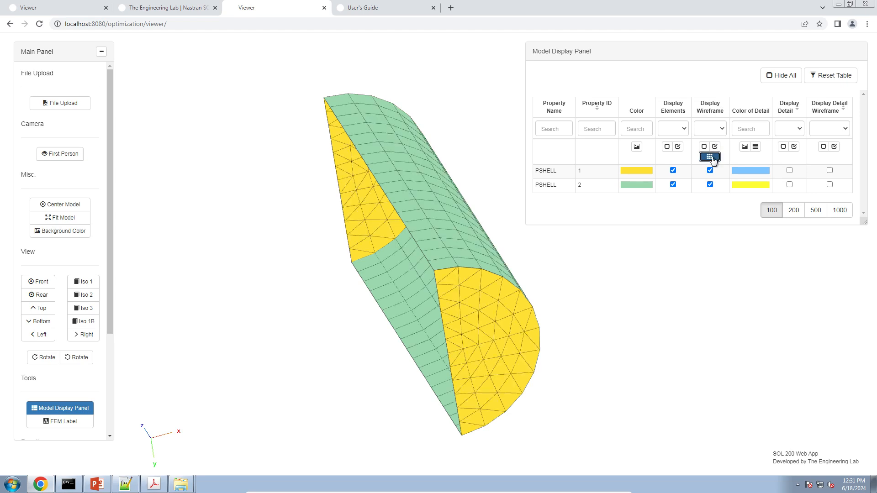
click(794, 146)
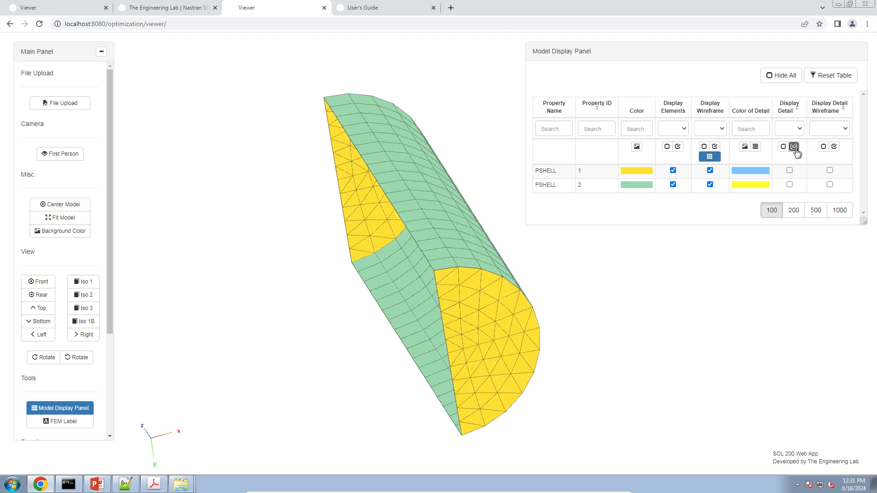
click(834, 147)
Step: Zoom in on the detail edges, then turn off detail colouring and outlines for both PSHELLs
drag(301, 351, 315, 328)
scroll(321, 323, up, 6)
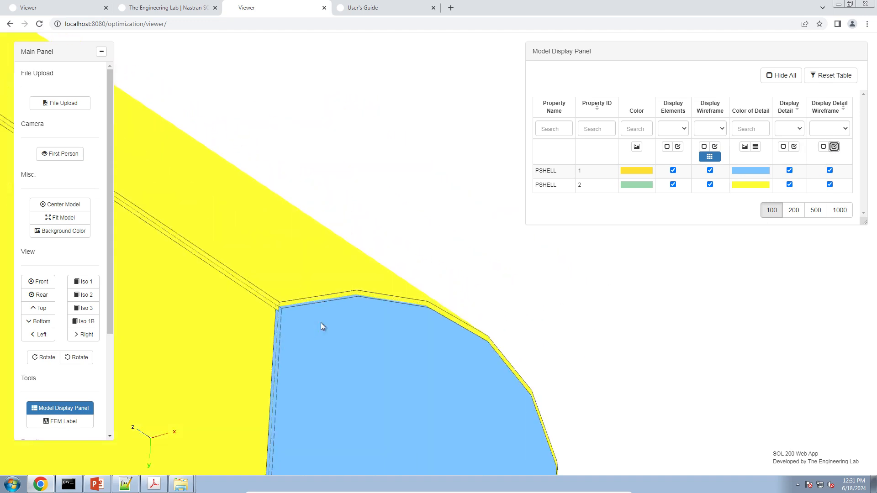
right_drag(321, 323, 544, 287)
scroll(448, 277, up, 2)
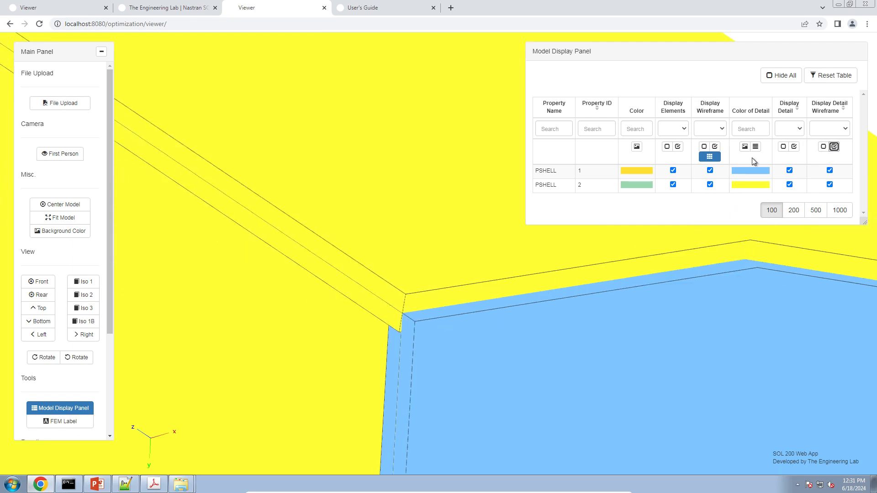
click(783, 147)
click(824, 146)
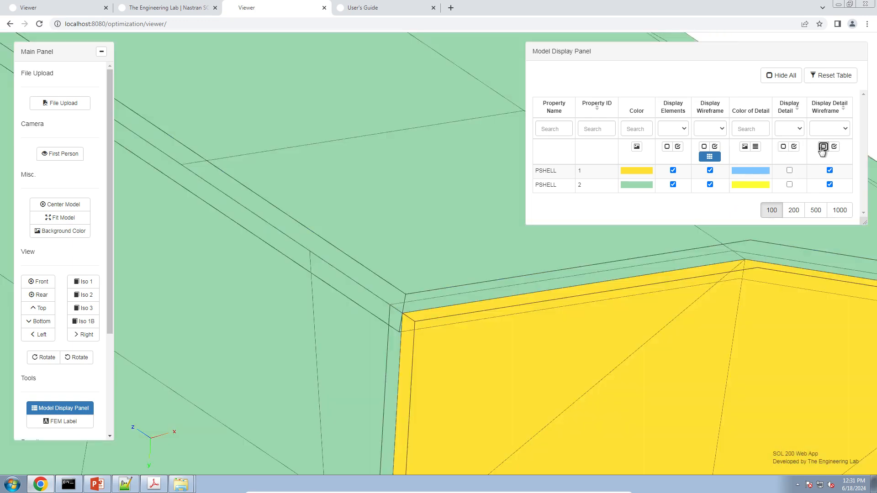
Step: Zoom back out and switch the camera to first-person mode with controls active
scroll(319, 362, down, 2)
scroll(318, 362, down, 10)
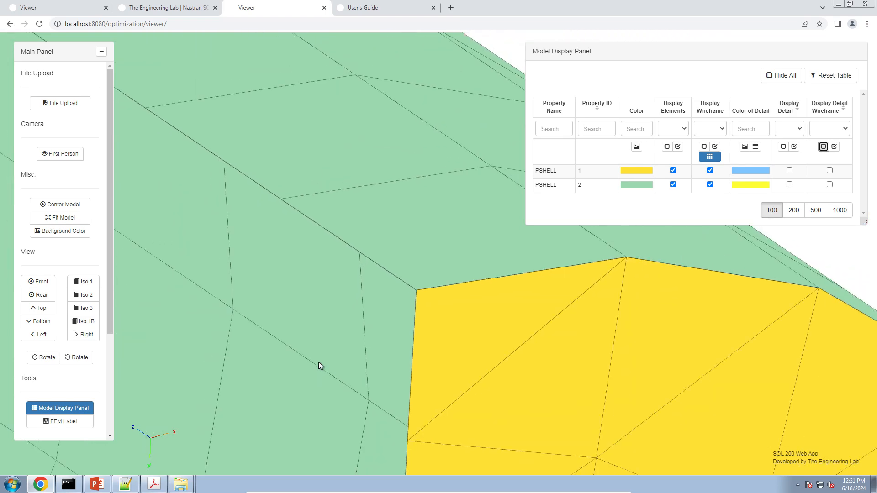
drag(294, 331, 276, 347)
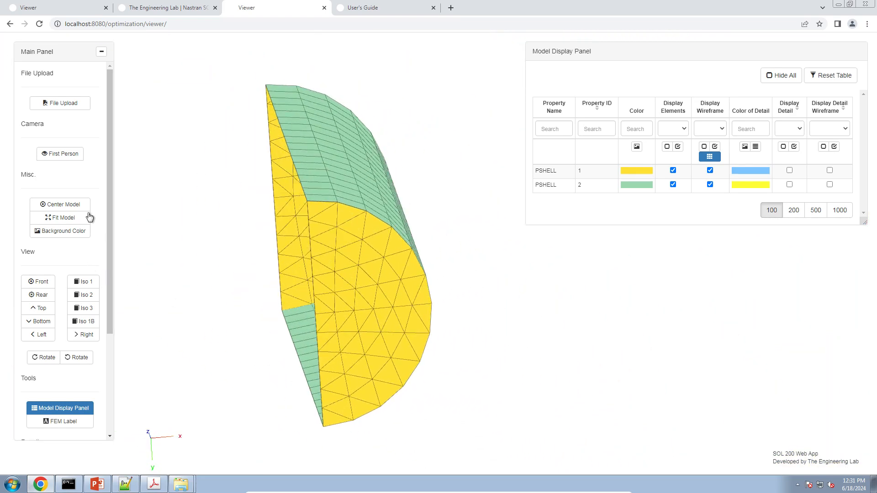
click(66, 153)
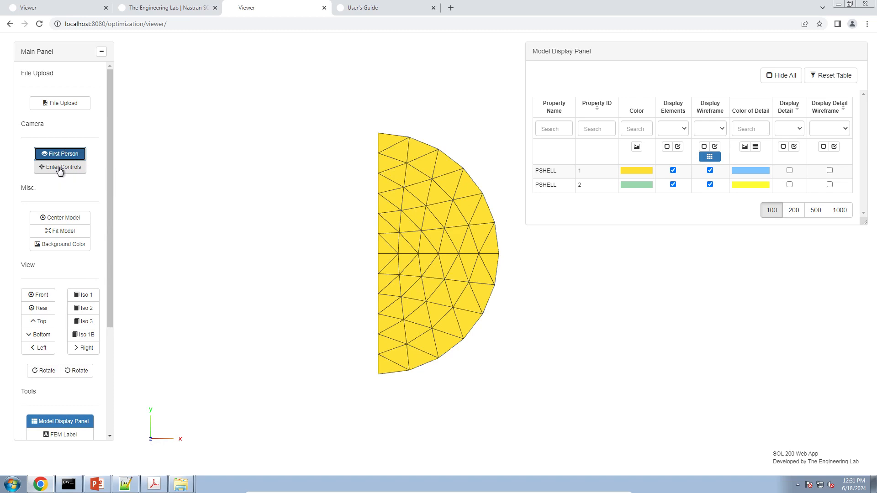
click(61, 167)
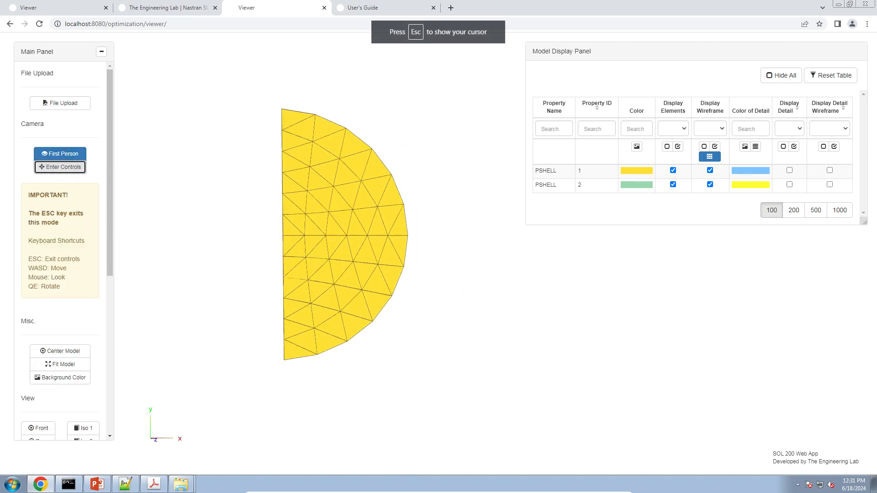
Step: Fly with A, W and D toward the yellow and green faces, then exit first-person mode
key(a)
key(a)
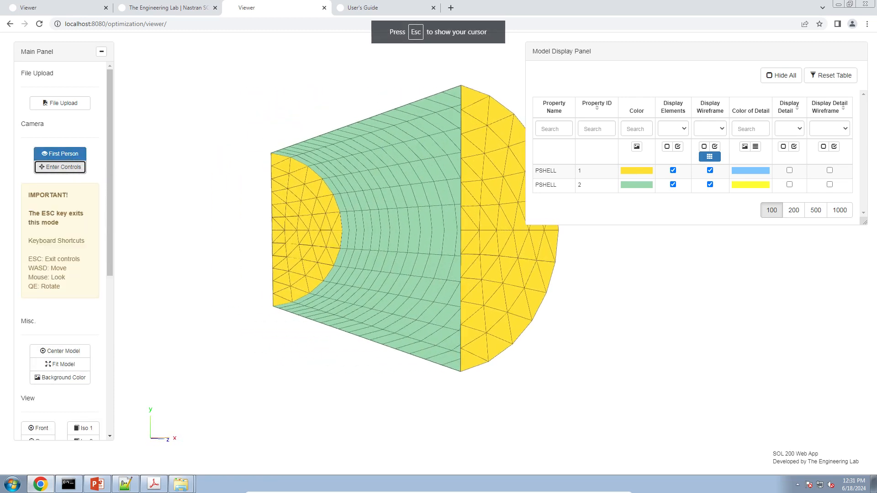
key(w)
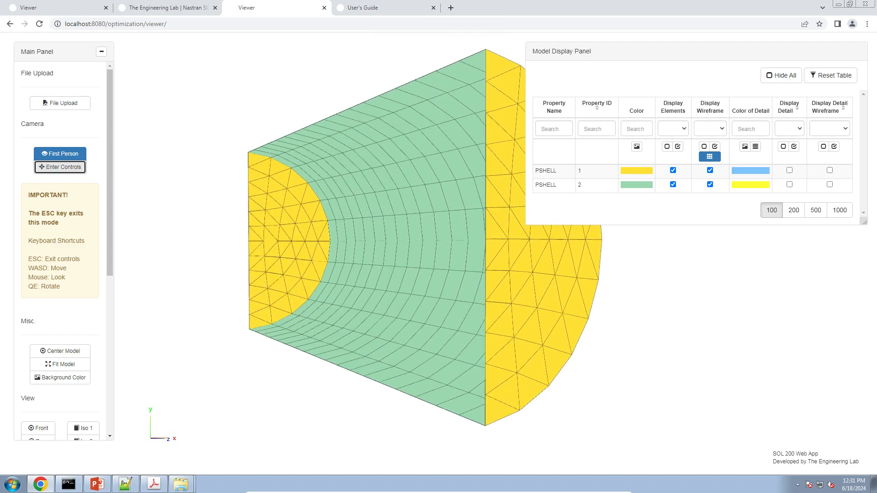
key(w)
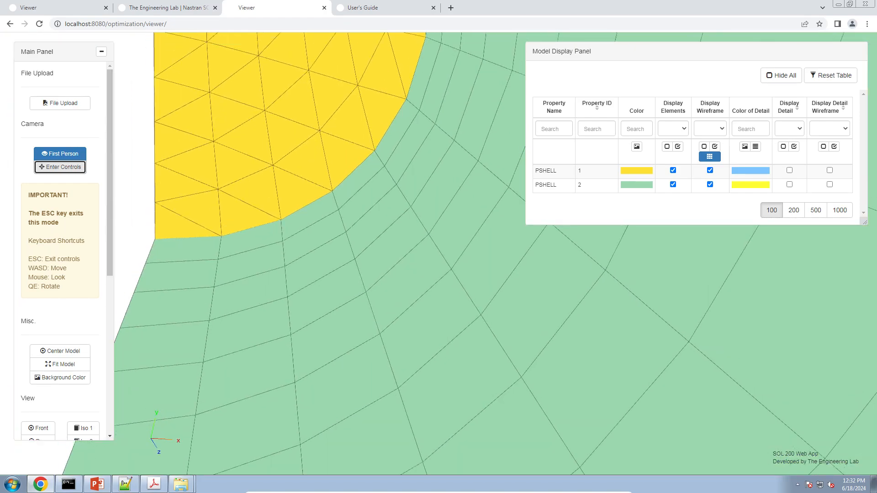
key(w)
key(w)
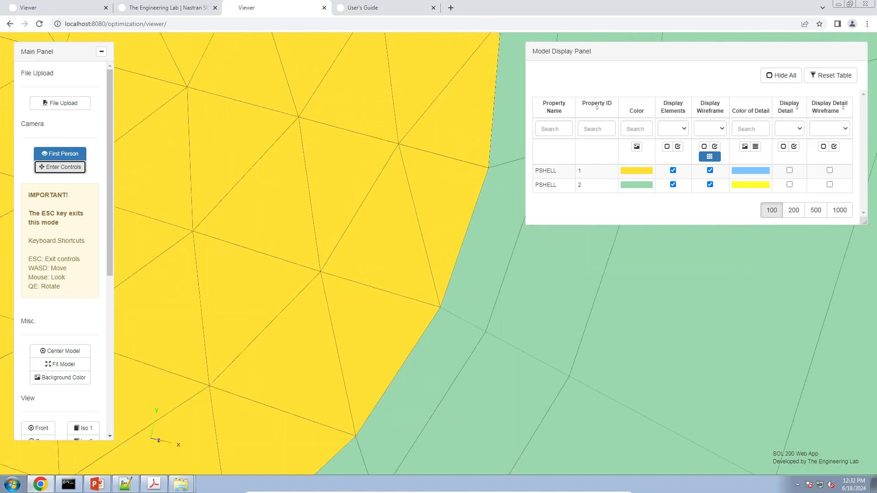
key(w)
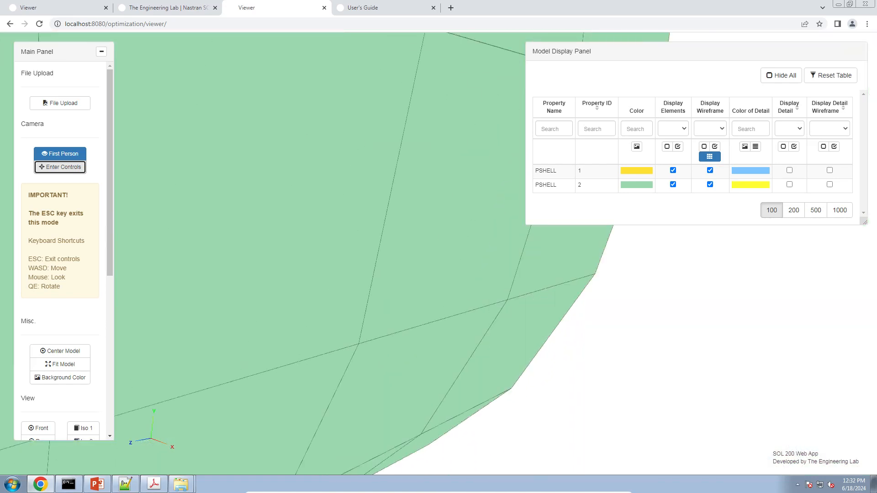
key(d)
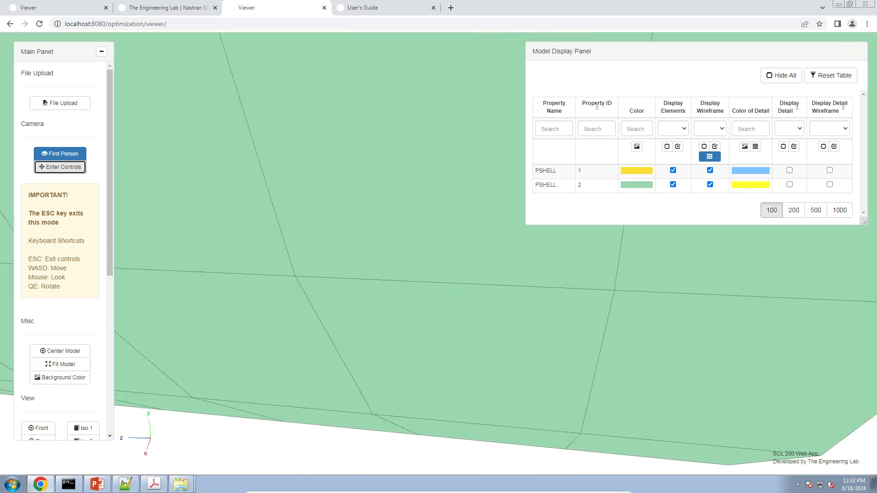
key(w)
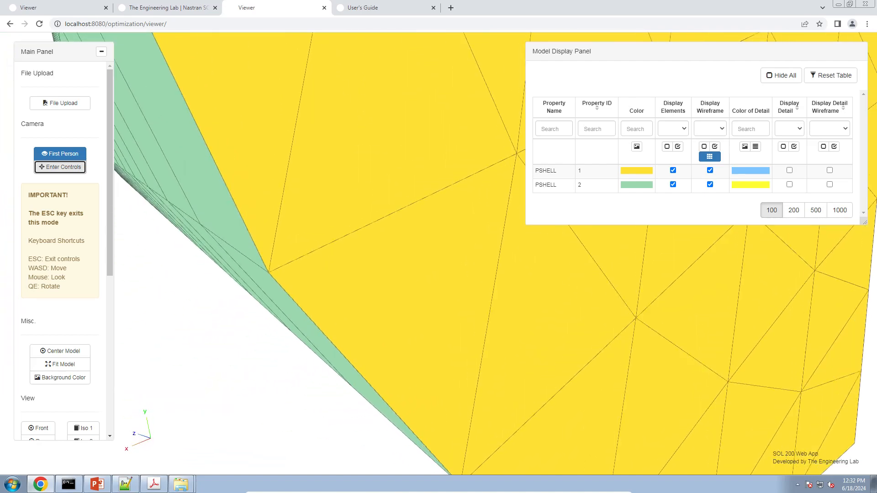
key(w)
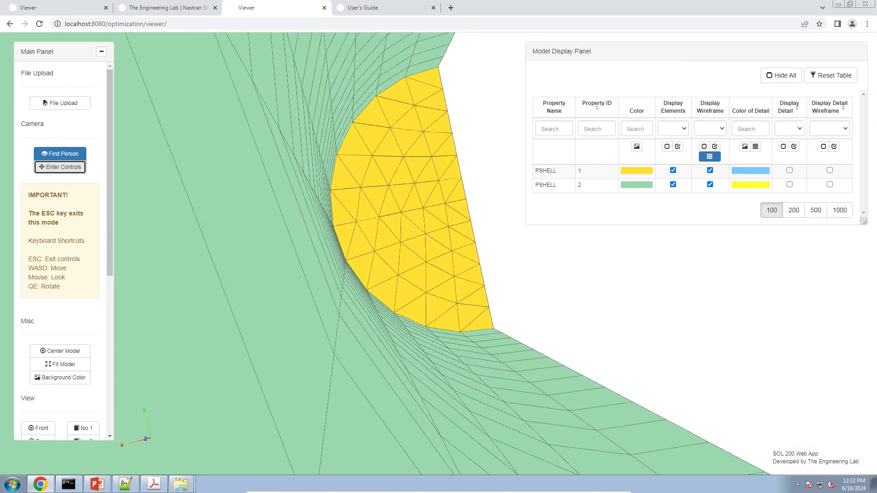
key(Escape)
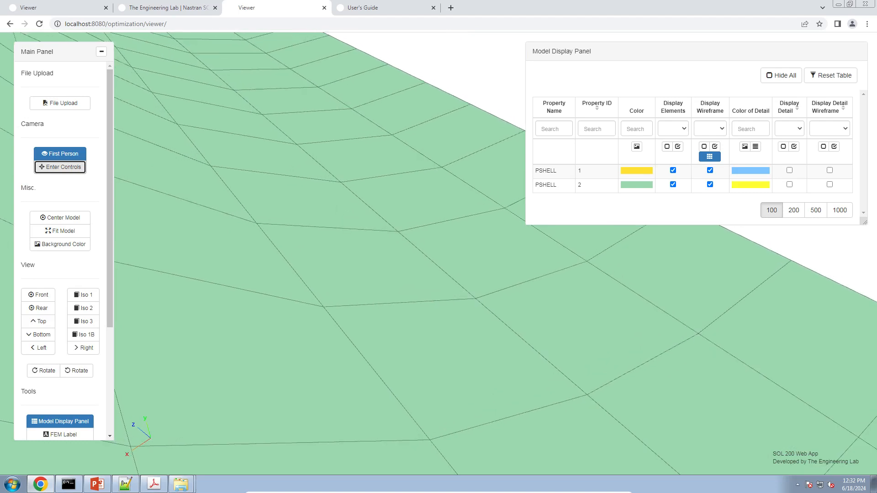
click(60, 154)
Step: Turn on coordinate system display from the FEM Label options
click(63, 422)
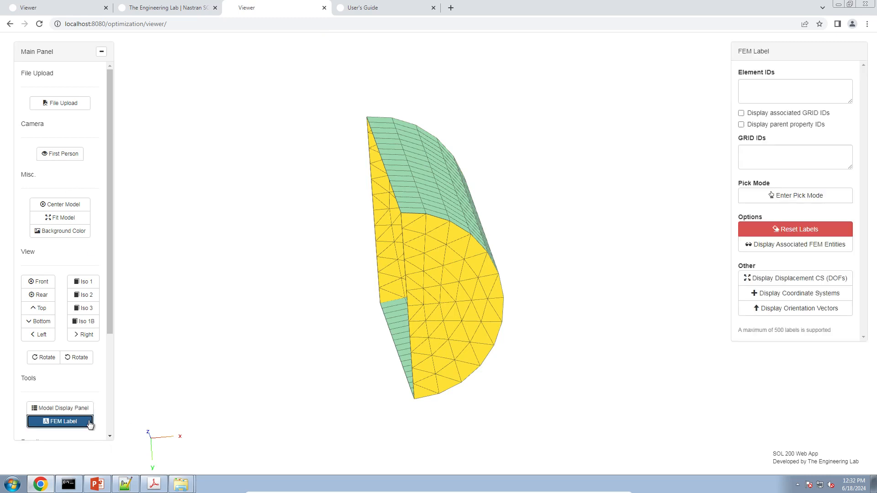
drag(471, 308, 387, 297)
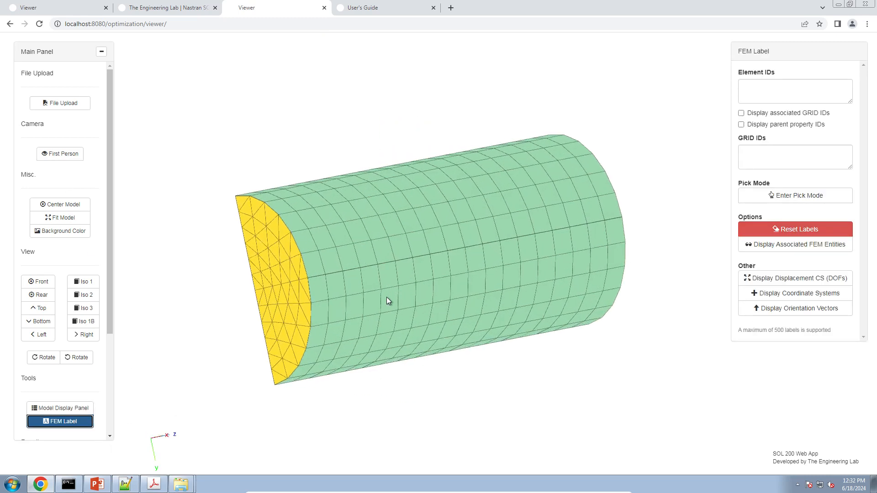
click(832, 294)
Step: Rotate, pan and zoom the mesh to inspect the CID=1 (Cylindrical) coordinate system label
drag(591, 332, 364, 347)
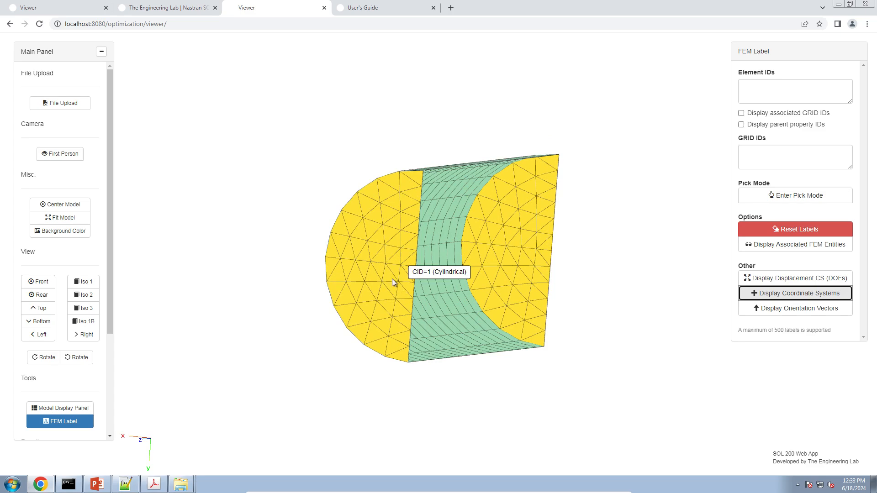
right_drag(392, 283, 383, 269)
scroll(382, 268, up, 3)
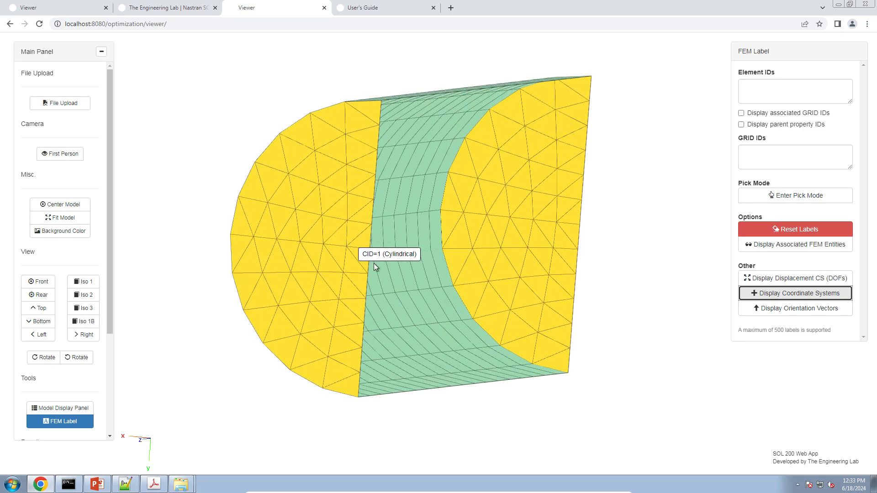
drag(373, 287, 397, 300)
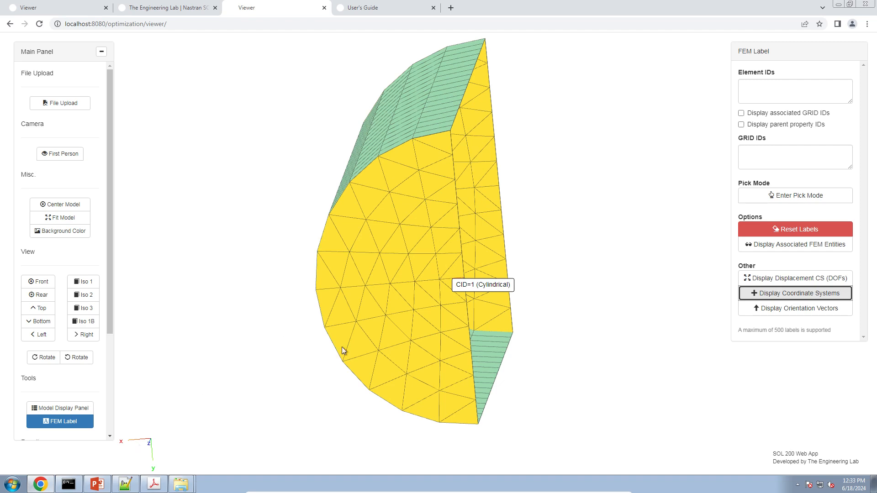
mouse_move(332, 366)
mouse_down()
mouse_move(357, 364)
mouse_move(342, 351)
mouse_move(314, 375)
mouse_move(328, 382)
mouse_up()
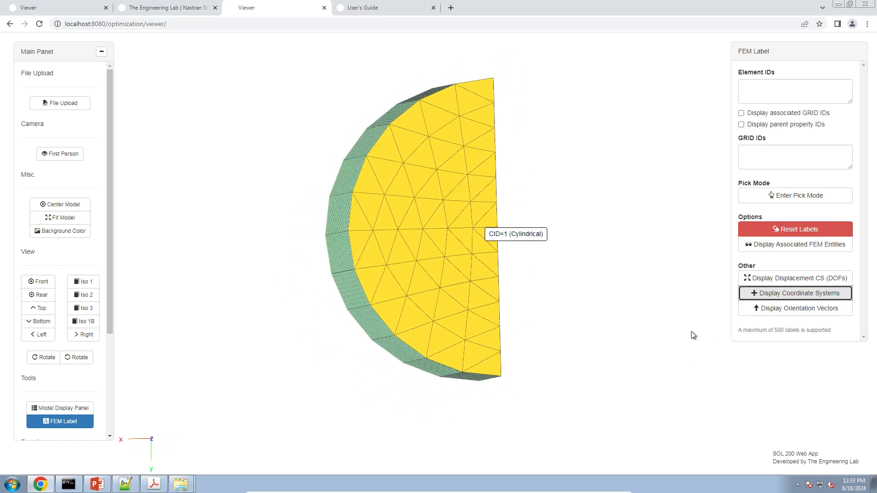
right_drag(623, 340, 580, 369)
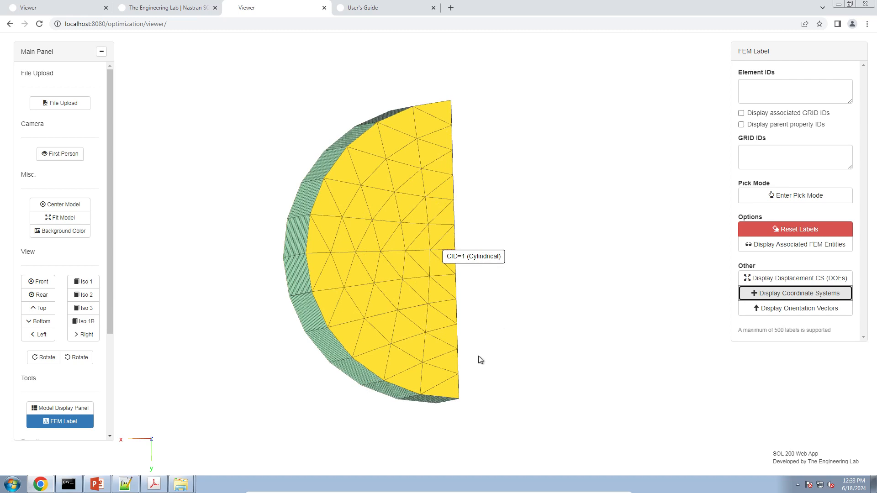
right_drag(476, 350, 501, 270)
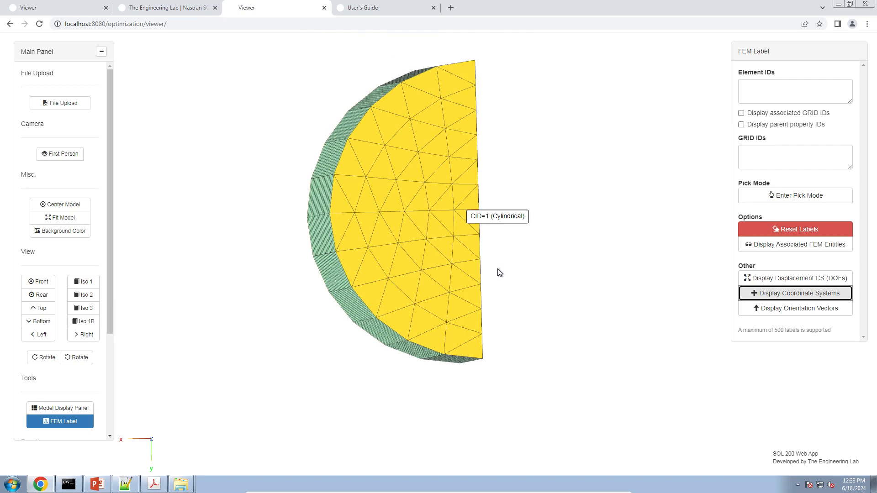
scroll(500, 273, up, 3)
scroll(499, 272, down, 2)
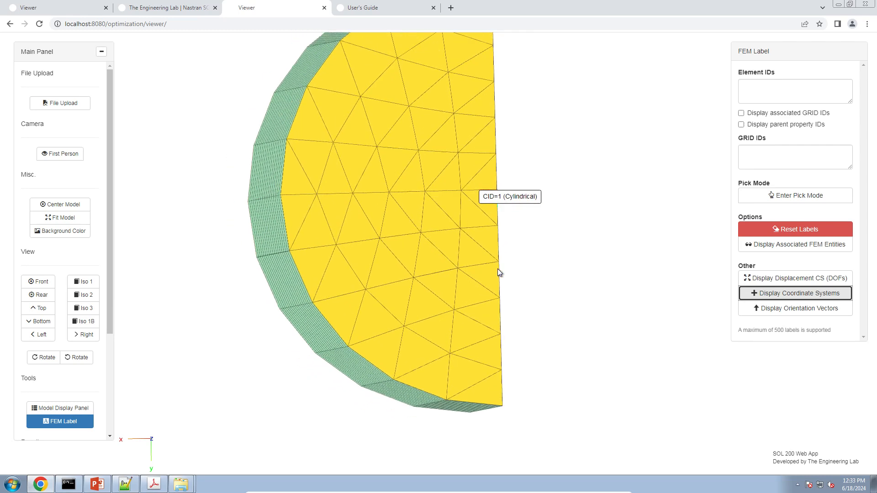
scroll(498, 264, up, 4)
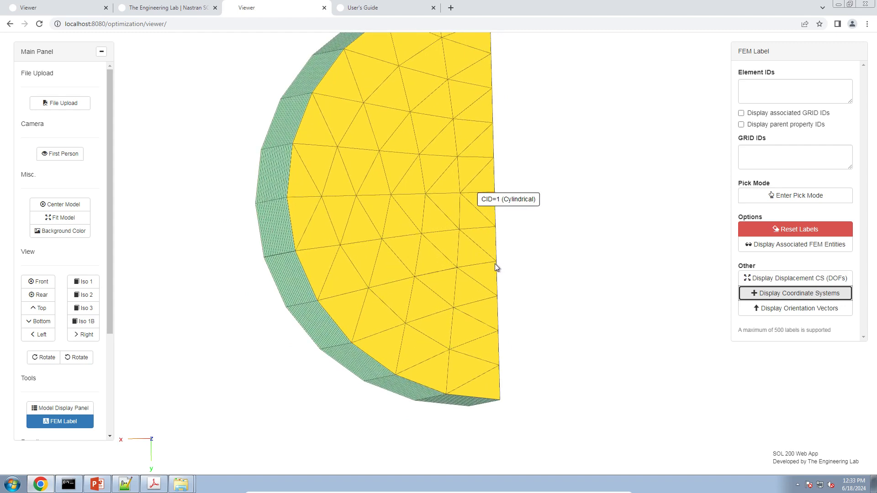
scroll(488, 277, up, 1)
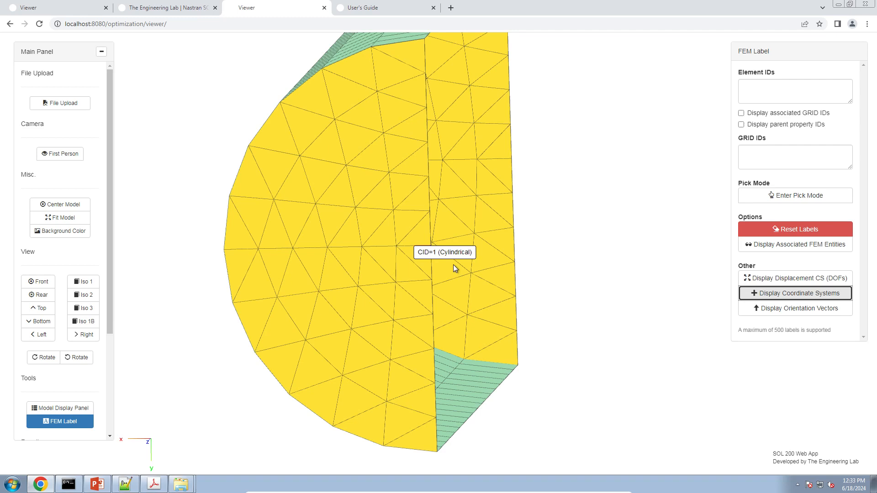
drag(543, 299, 558, 306)
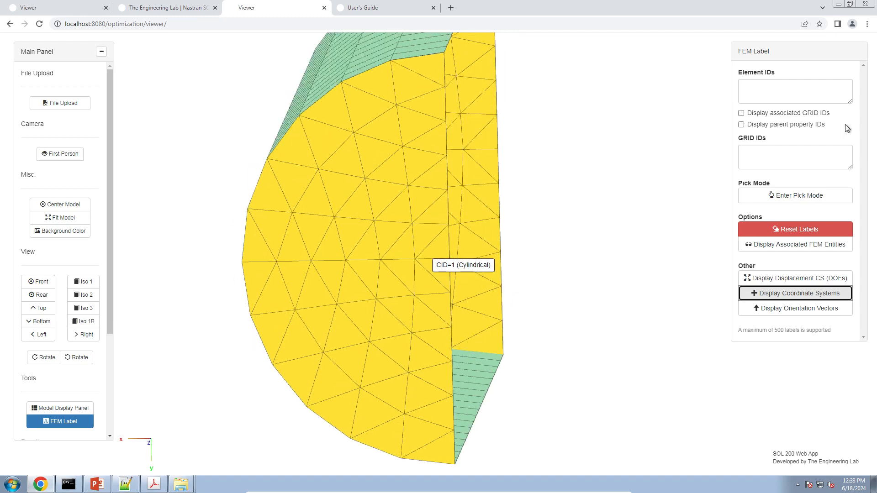
Step: Turn on Display Displacement CS (DOFs) and inspect the grid-point triads around the yellow cap
click(813, 278)
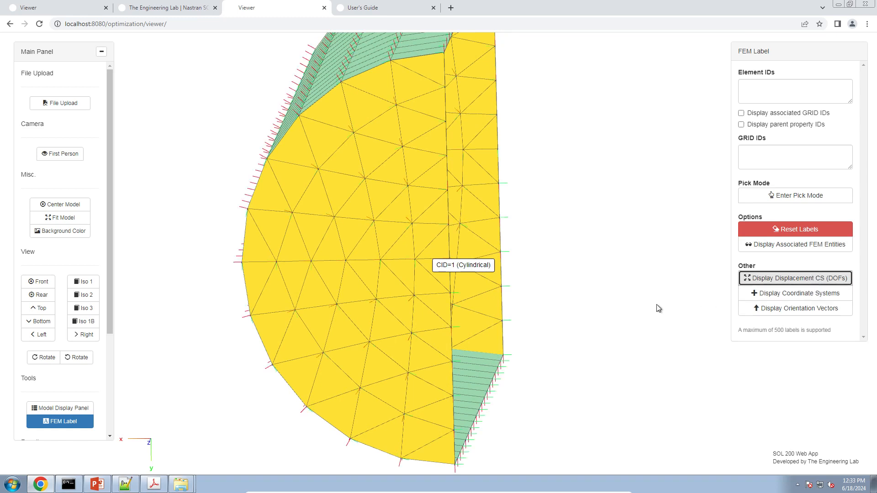
drag(514, 280, 543, 270)
scroll(531, 228, up, 5)
drag(531, 225, 489, 299)
right_drag(433, 168, 454, 262)
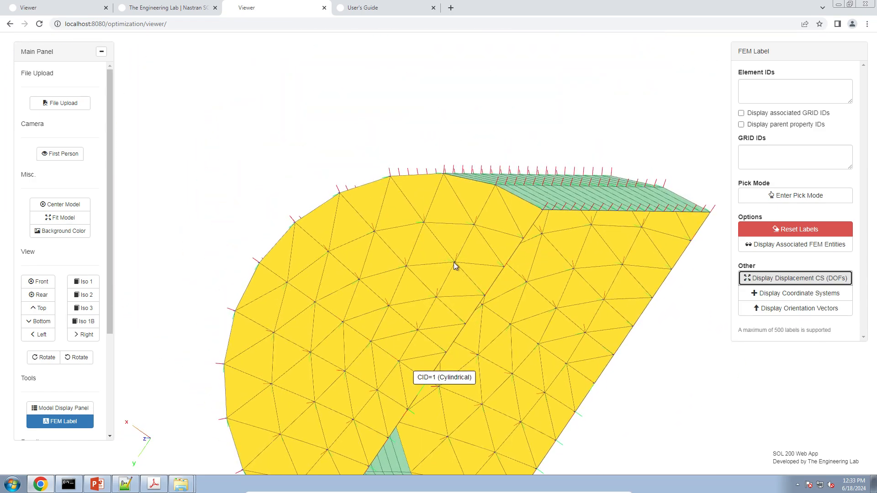
scroll(441, 234, up, 5)
right_drag(490, 185, 517, 272)
scroll(409, 251, up, 5)
drag(440, 276, 460, 275)
right_drag(473, 227, 371, 237)
drag(371, 237, 533, 318)
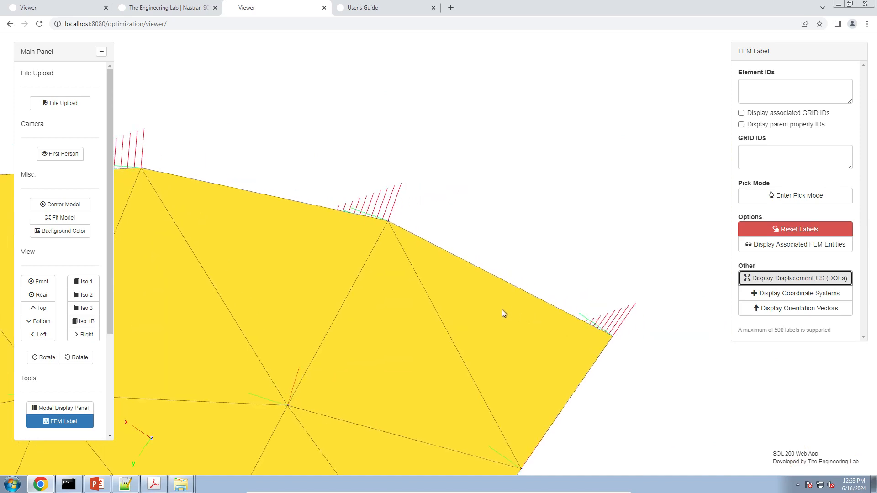
scroll(502, 308, down, 10)
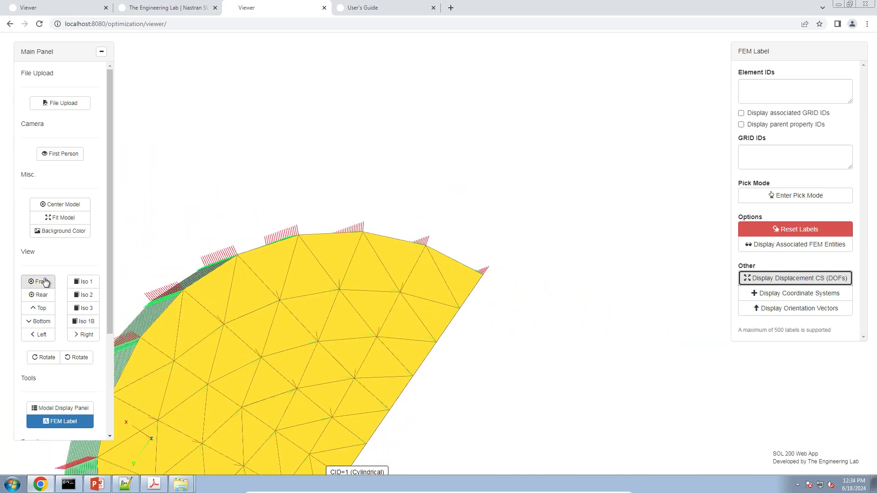
Step: Snap to the Front view and pan to frame the cap
click(42, 281)
right_drag(373, 235, 336, 265)
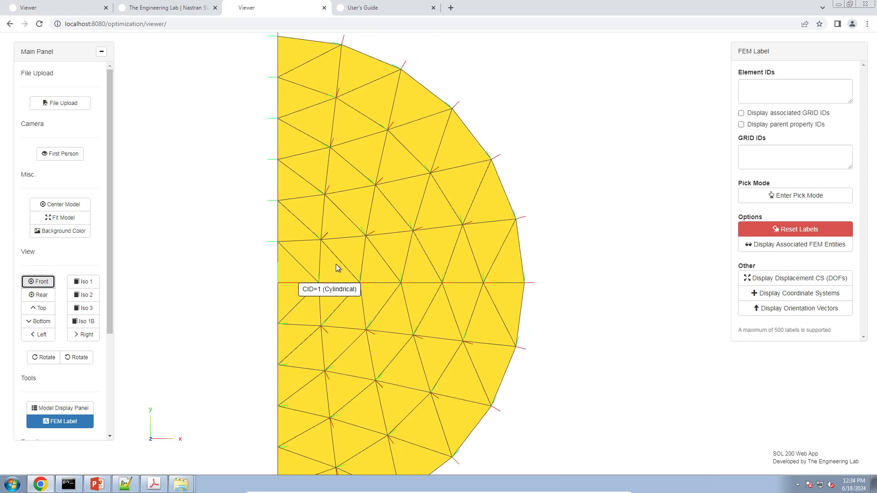
right_drag(350, 169, 348, 132)
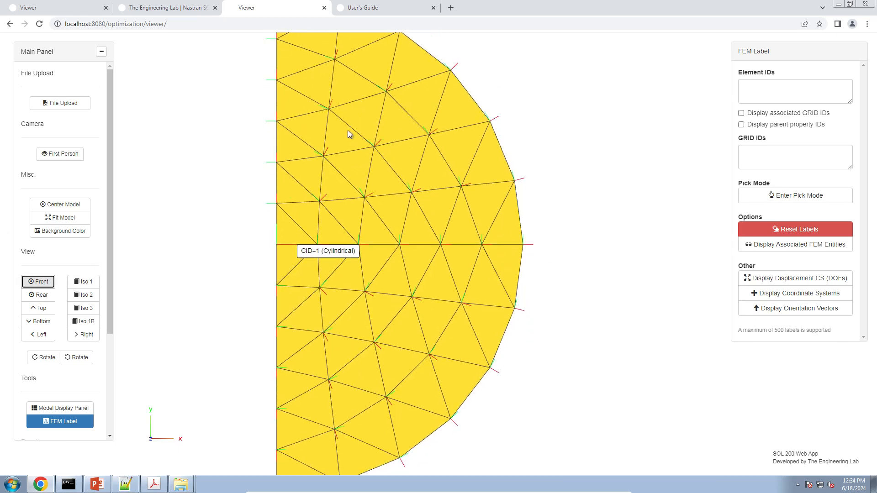
Step: Hide the solid fill of both PSHELL properties and switch the viewer background to dark
click(77, 414)
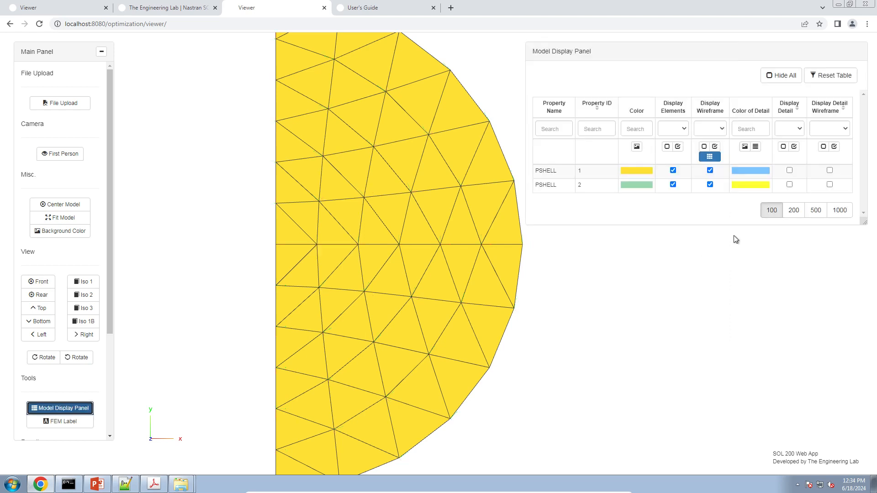
click(687, 172)
click(682, 186)
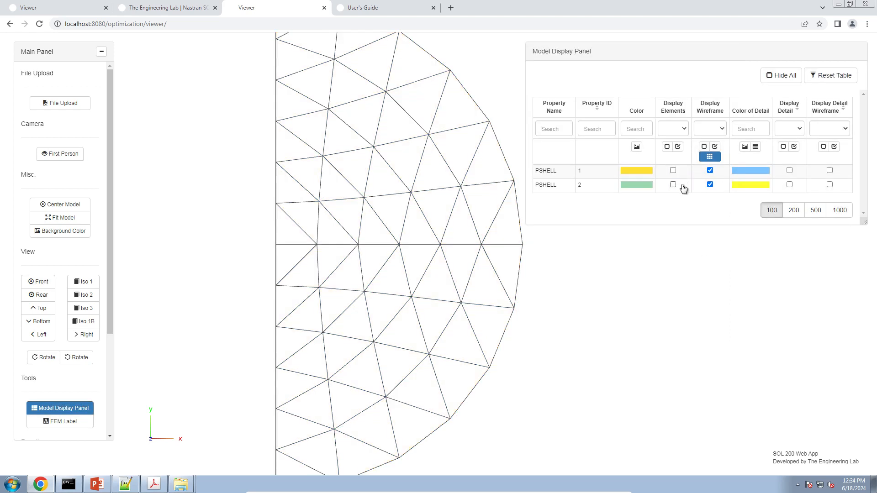
click(50, 230)
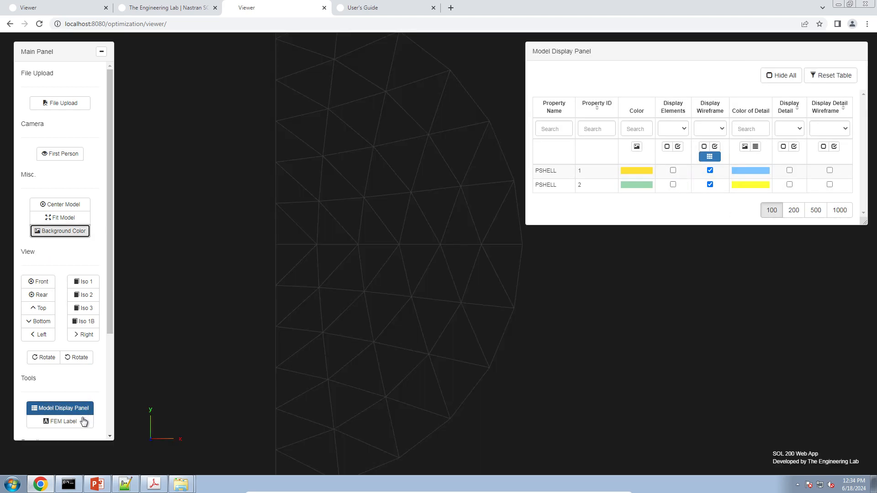
Step: Turn on the displacement coordinate triads and display the model's coordinate systems
click(80, 421)
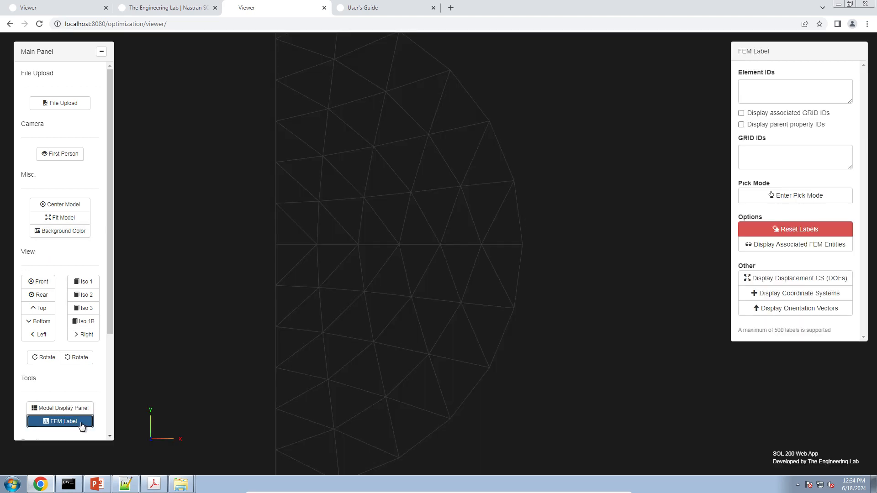
click(829, 279)
right_drag(385, 288, 509, 265)
click(839, 297)
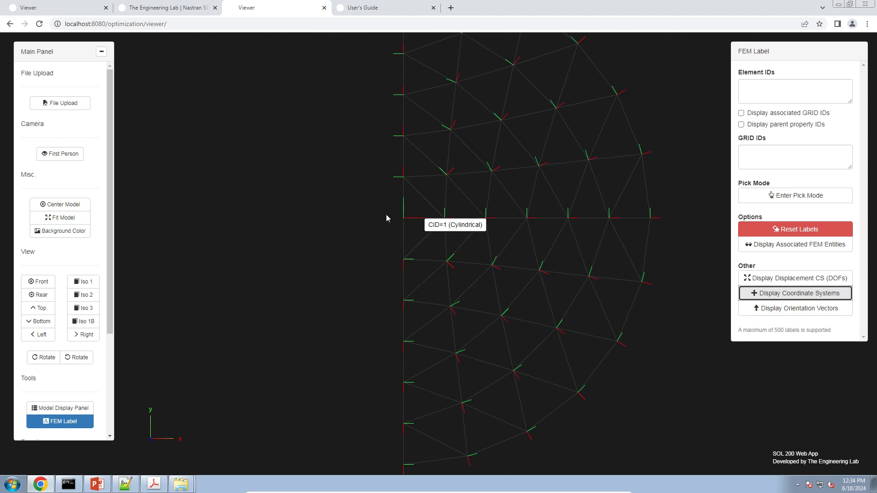
Step: Pan, zoom and orbit the wireframe mesh to inspect all rows of coordinate systems
right_drag(466, 214, 352, 317)
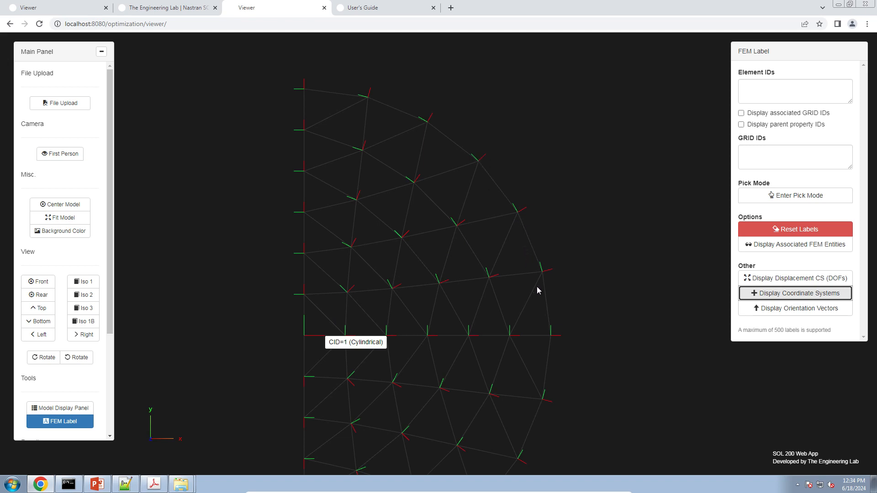
right_drag(546, 327, 518, 328)
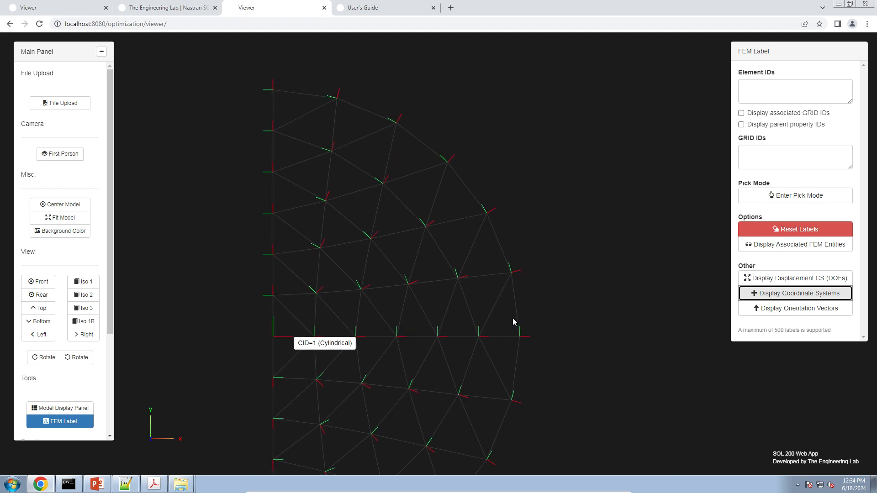
scroll(512, 318, up, 1)
scroll(451, 330, up, 1)
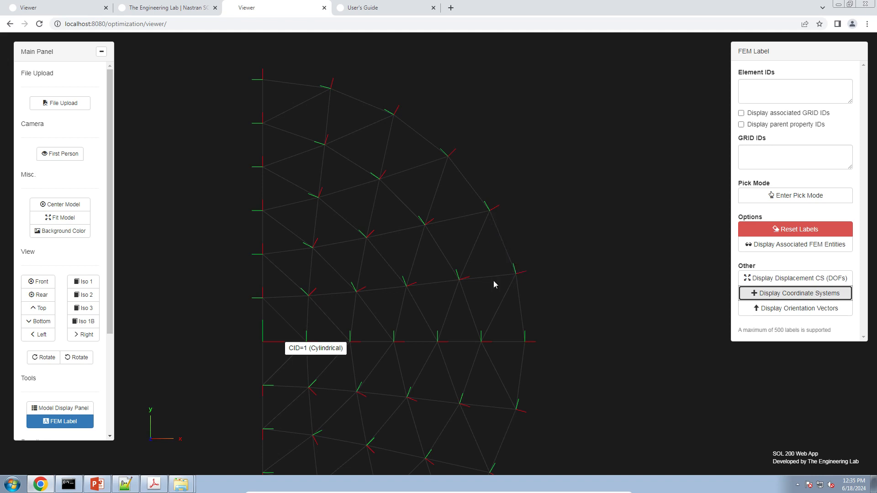
right_drag(494, 281, 438, 210)
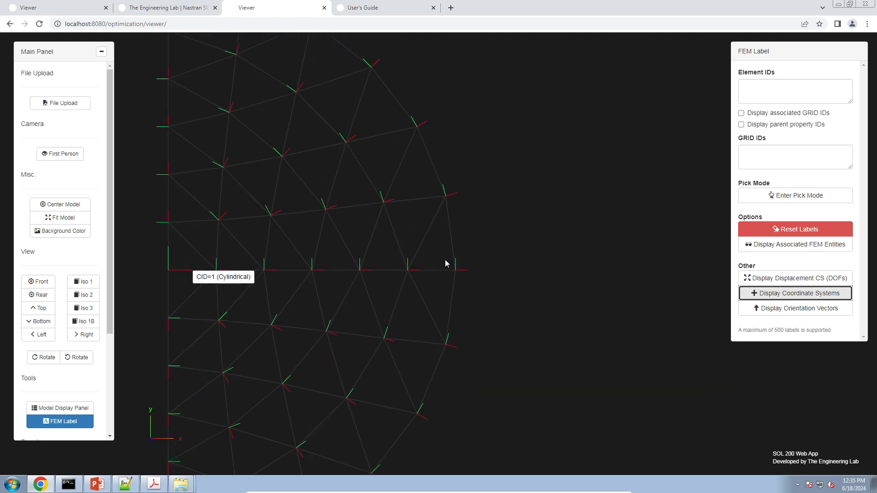
scroll(445, 260, up, 5)
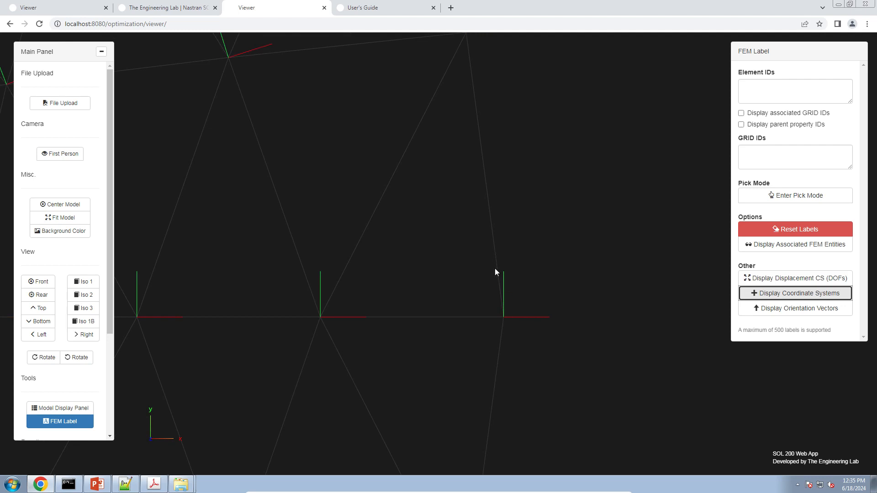
scroll(449, 256, down, 5)
right_drag(337, 164, 506, 300)
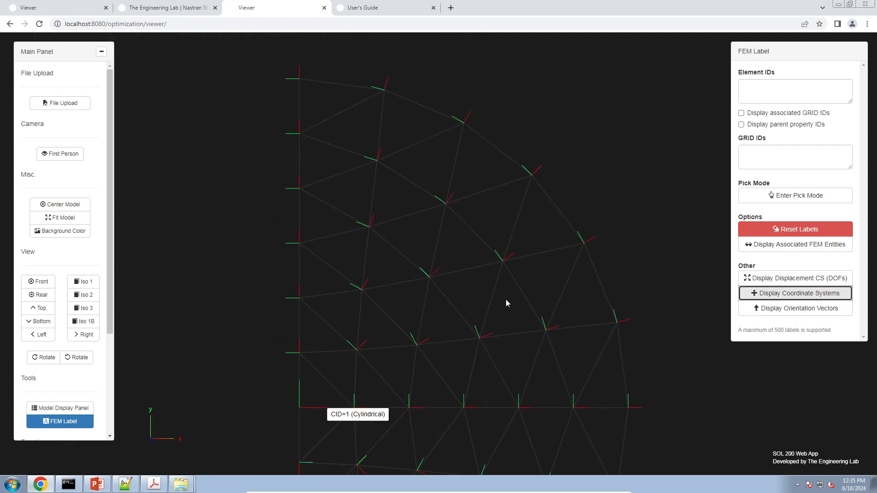
right_drag(344, 53, 390, 138)
scroll(419, 187, up, 5)
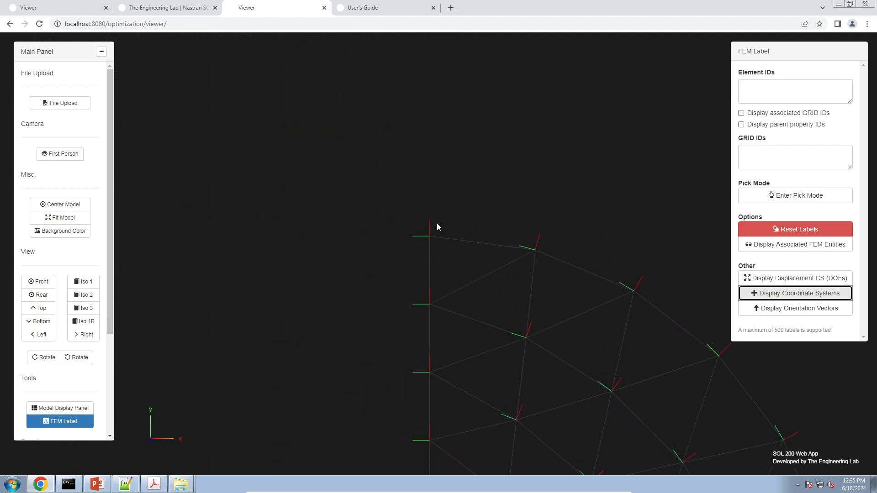
right_drag(377, 190, 447, 263)
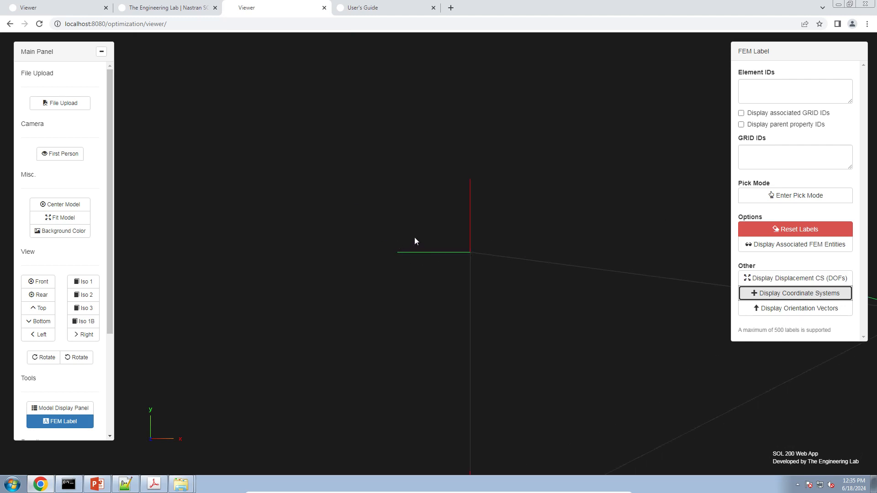
scroll(415, 237, down, 5)
right_drag(466, 284, 347, 160)
right_drag(574, 351, 479, 294)
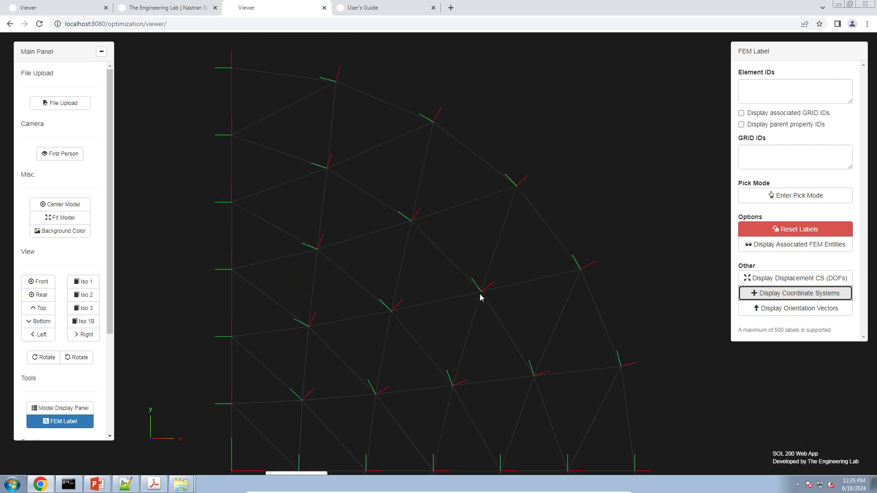
scroll(480, 295, down, 2)
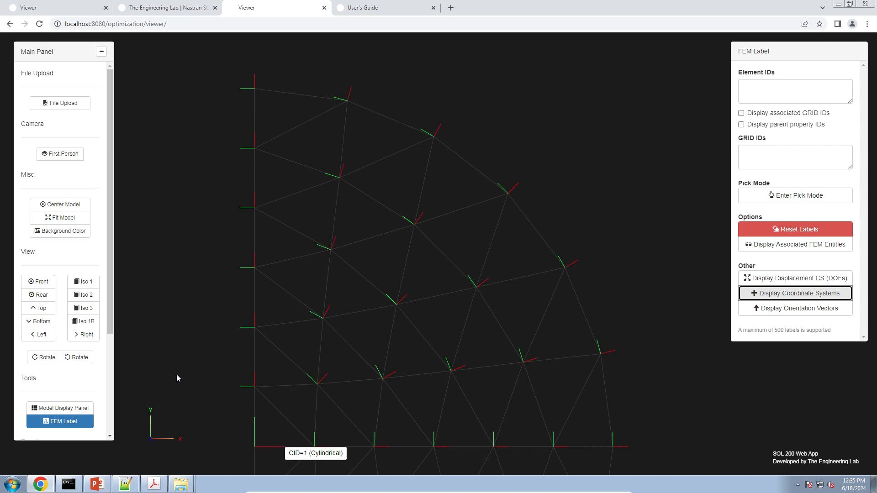
right_drag(482, 230, 465, 249)
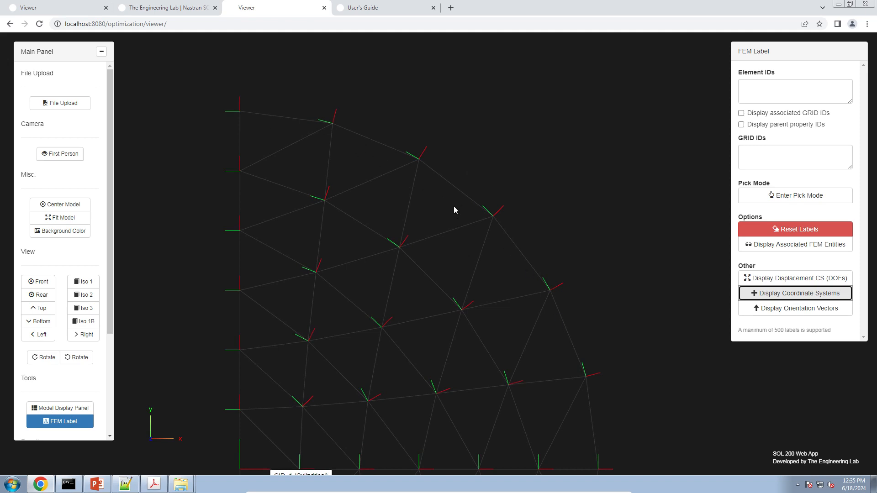
drag(492, 231, 475, 243)
scroll(475, 246, down, 5)
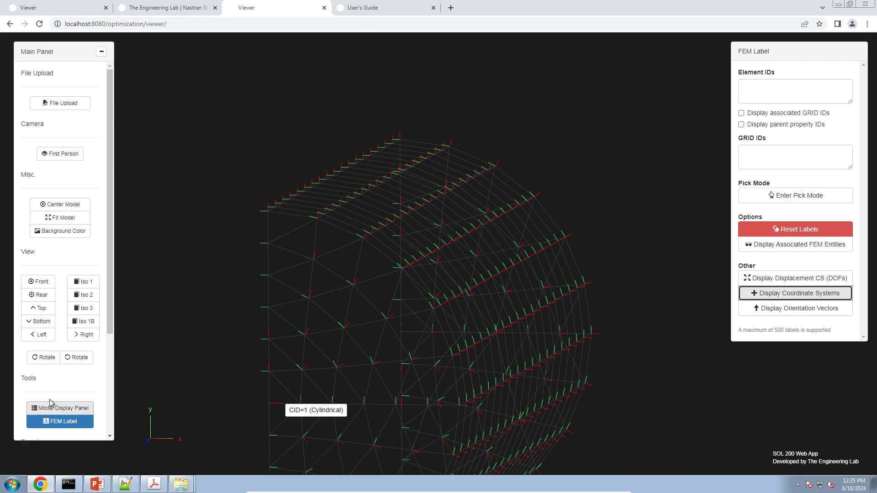
click(82, 103)
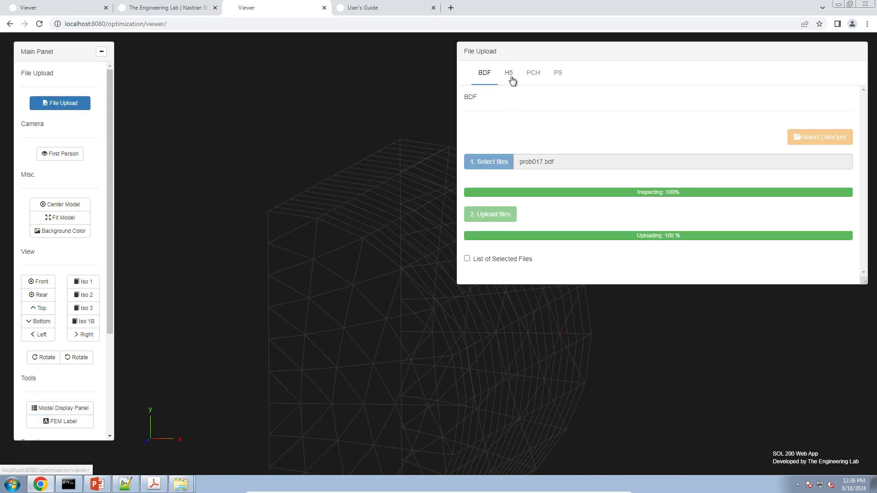
Step: Upload the prob017.h5 results file through the H5 upload option, then show the property display table
click(510, 75)
click(563, 201)
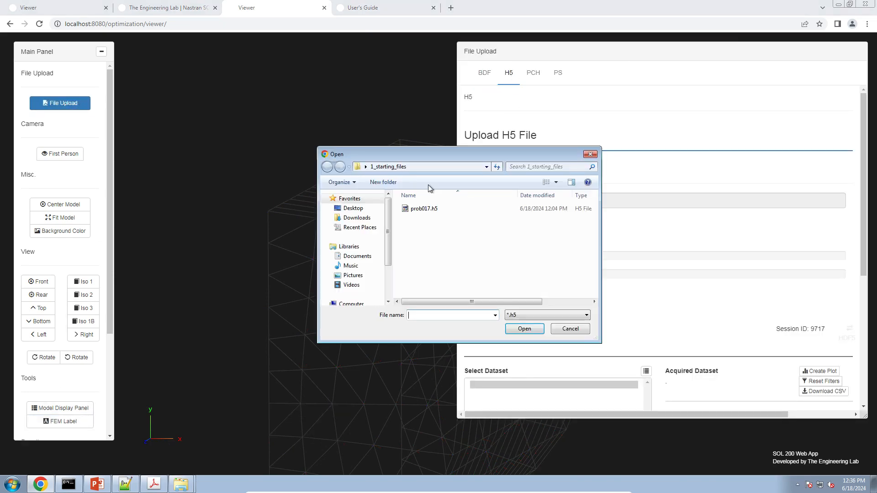
click(420, 208)
double_click(423, 208)
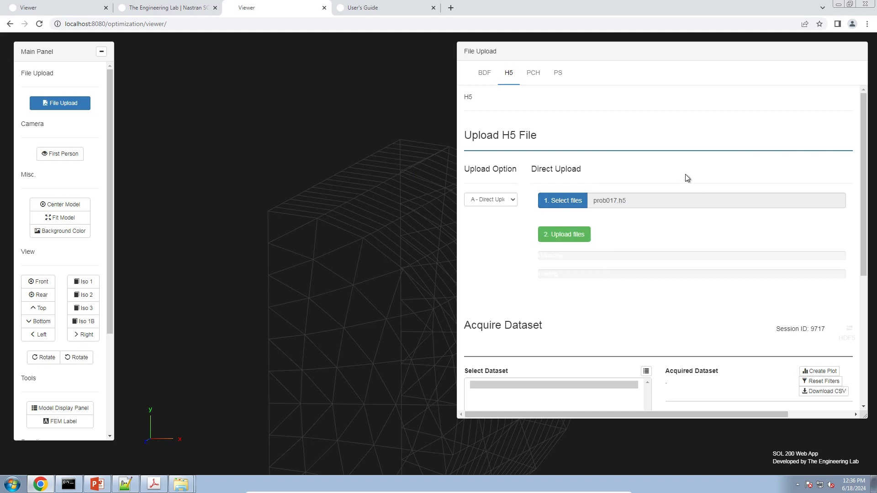
click(574, 234)
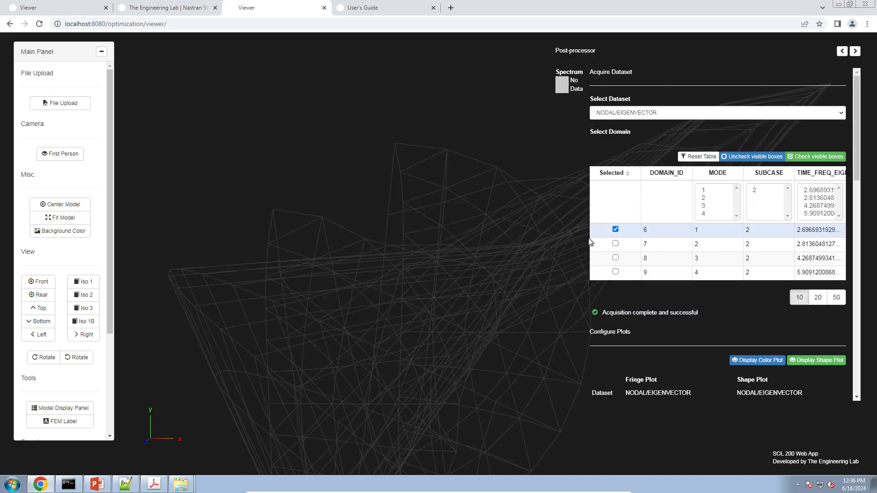
scroll(700, 255, down, 5)
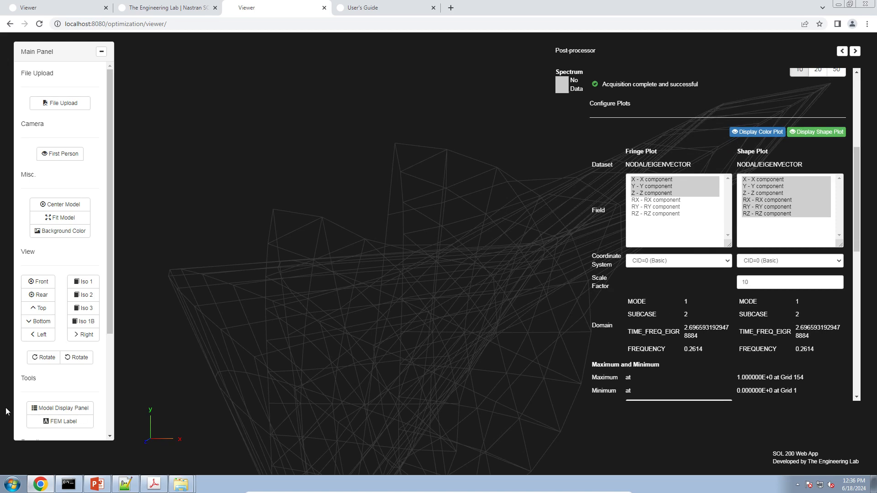
click(66, 408)
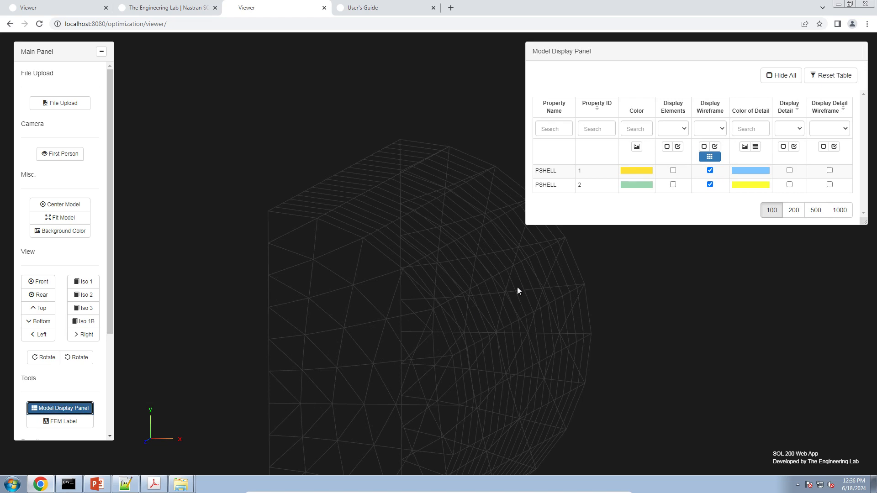
Step: Restore solid fill for PSHELL 1 and 2 and display the mode 1 eigenvector results
click(674, 171)
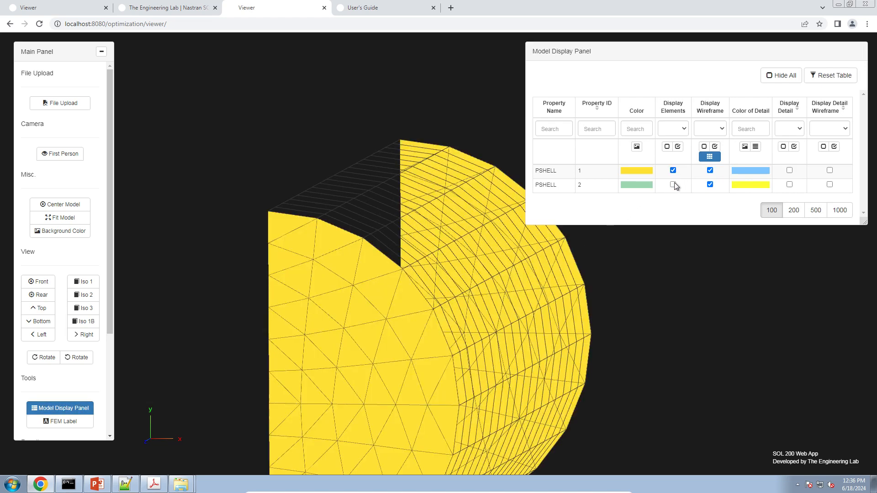
click(673, 184)
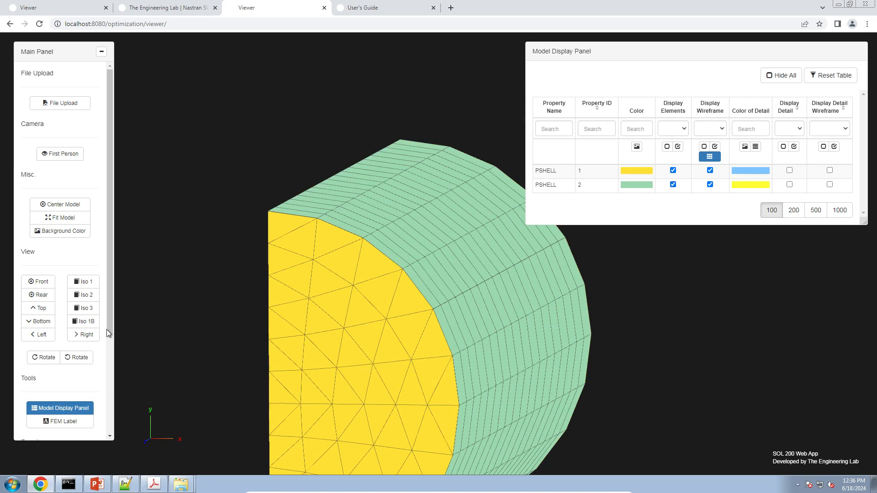
drag(108, 325, 109, 382)
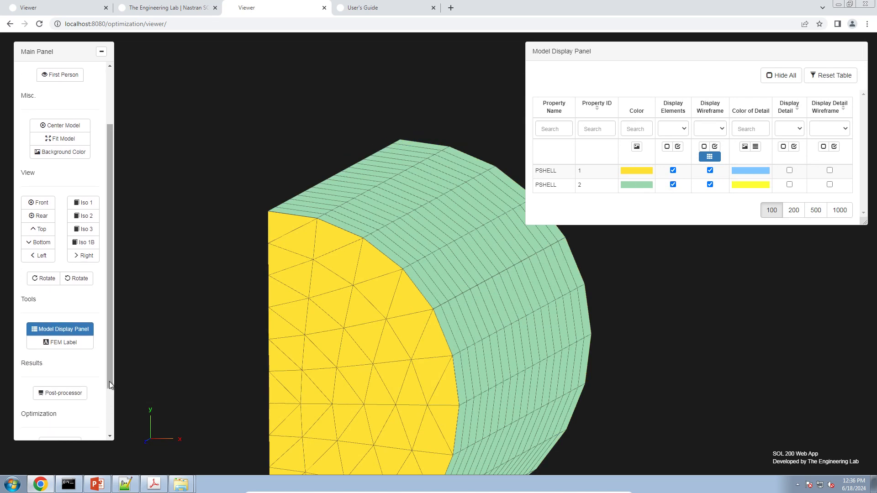
click(82, 393)
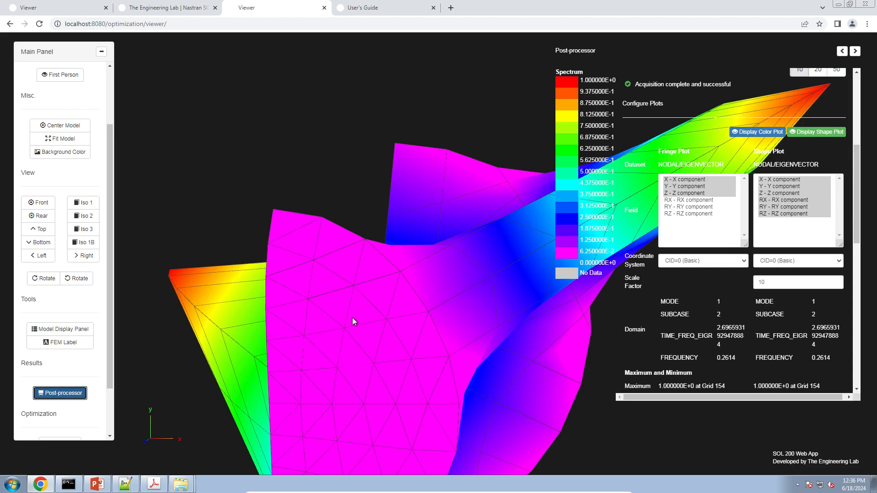
Step: Rotate, zoom and pan the deformed fringe plot to view it from several angles
drag(352, 317, 347, 336)
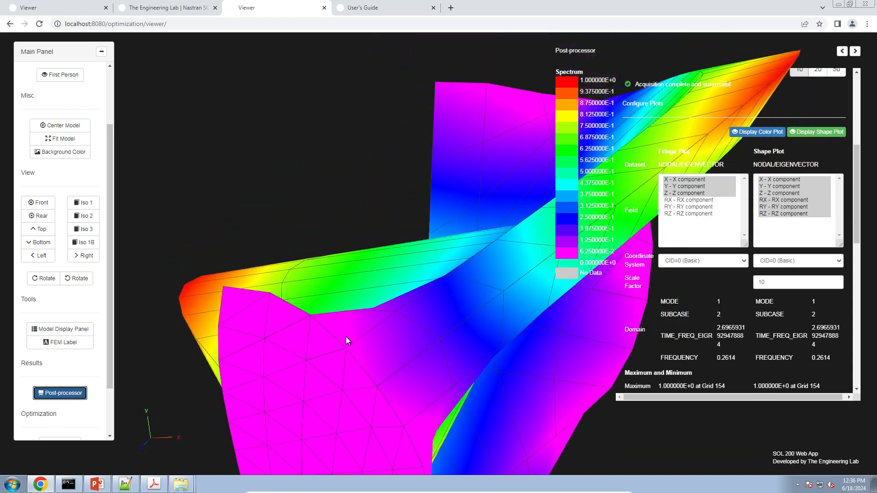
drag(454, 294, 430, 313)
scroll(430, 314, down, 5)
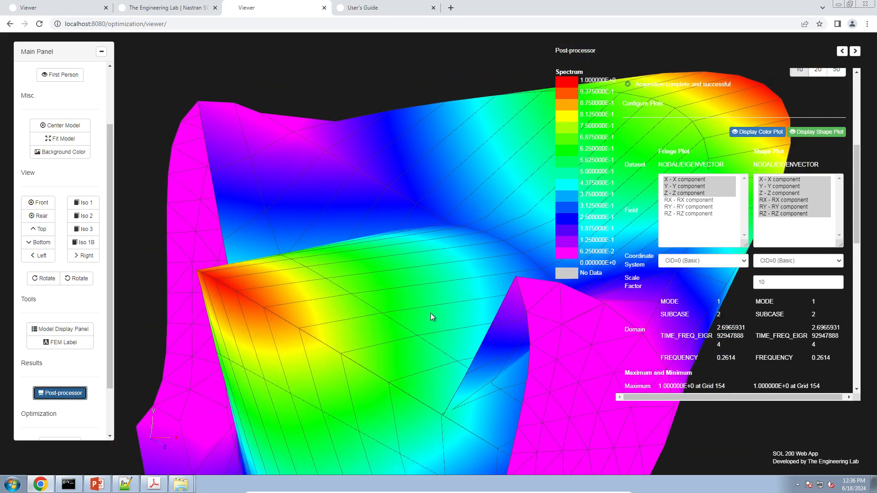
right_drag(430, 313, 372, 290)
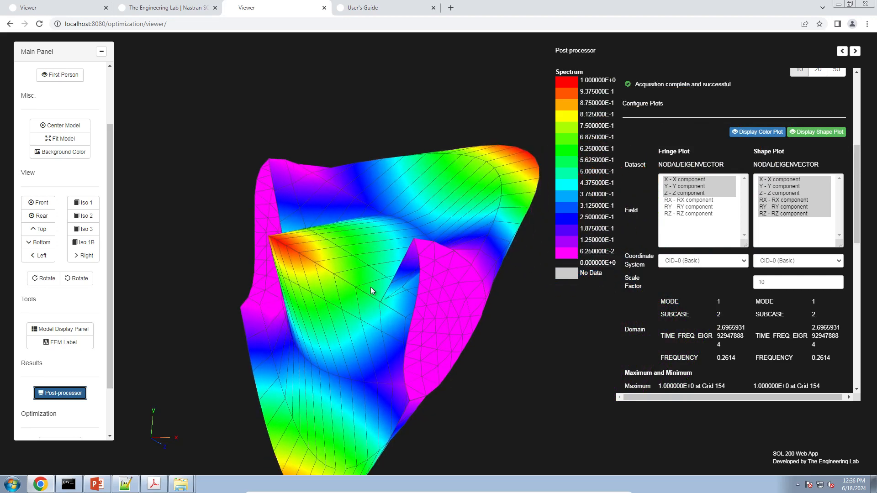
click(795, 284)
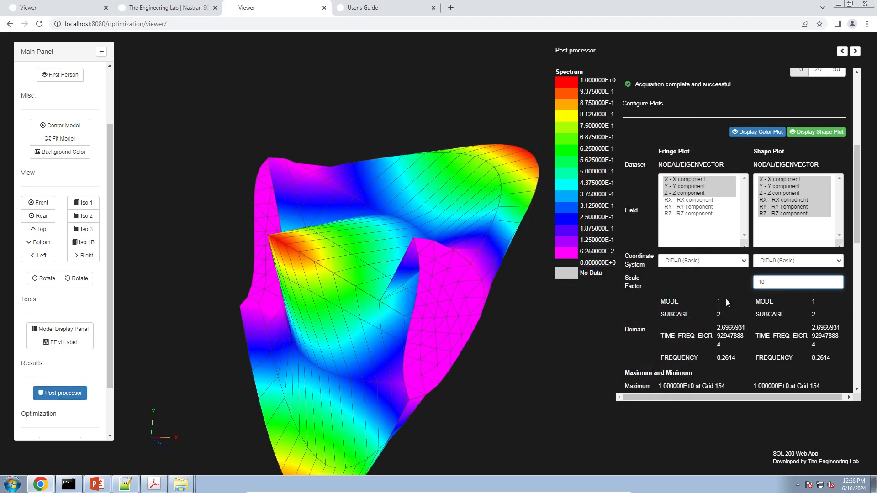
Step: Lower the deformation scale factor to 2 and rotate the model to show both red bulges
key(BackSpace)
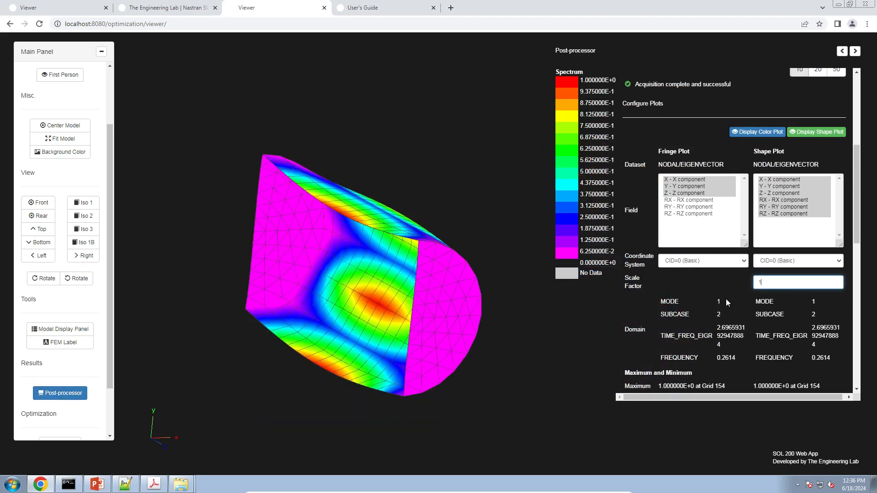
drag(327, 287, 434, 295)
drag(813, 283, 555, 299)
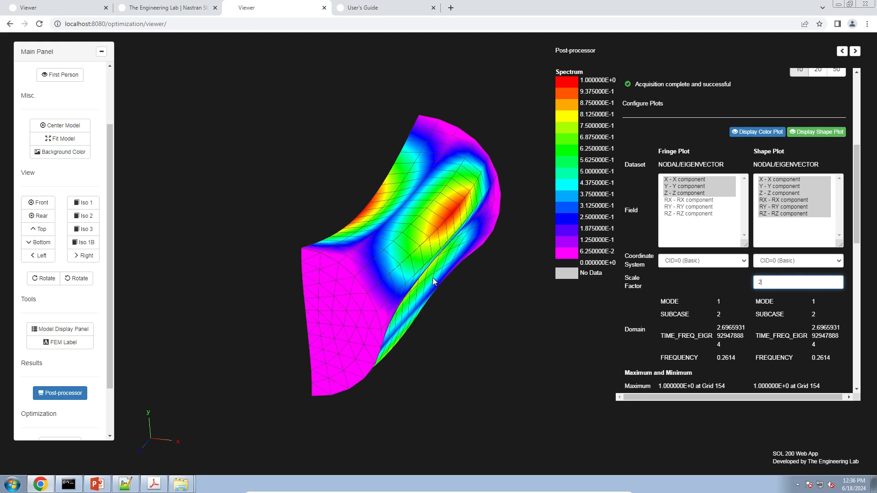
drag(432, 278, 413, 250)
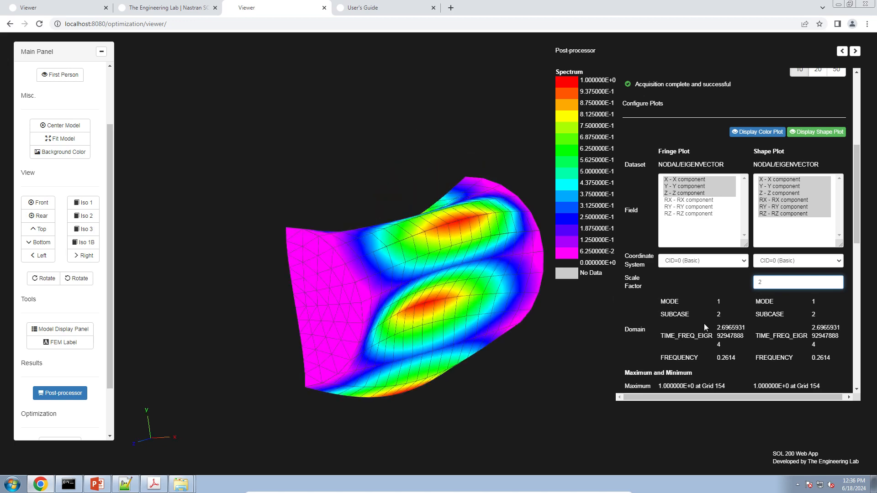
scroll(705, 330, down, 3)
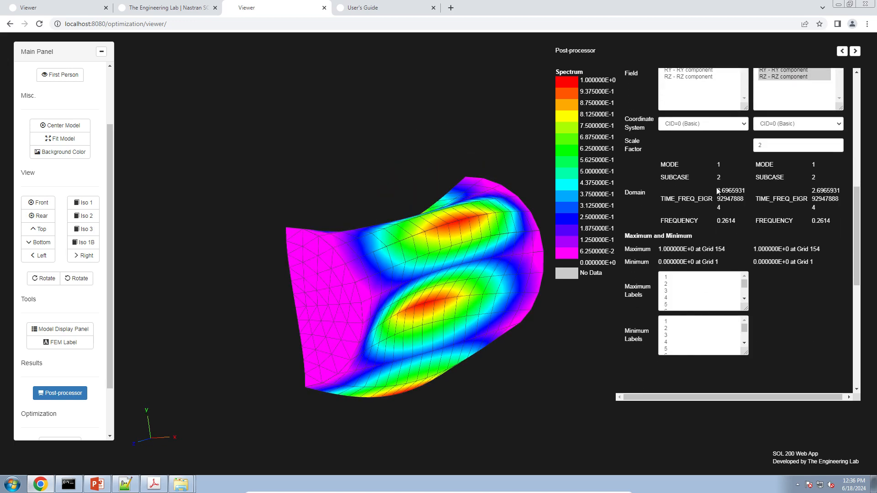
Step: Copy the mode 1 TIME_FREQ_EIGR eigenvalue
drag(716, 191, 727, 209)
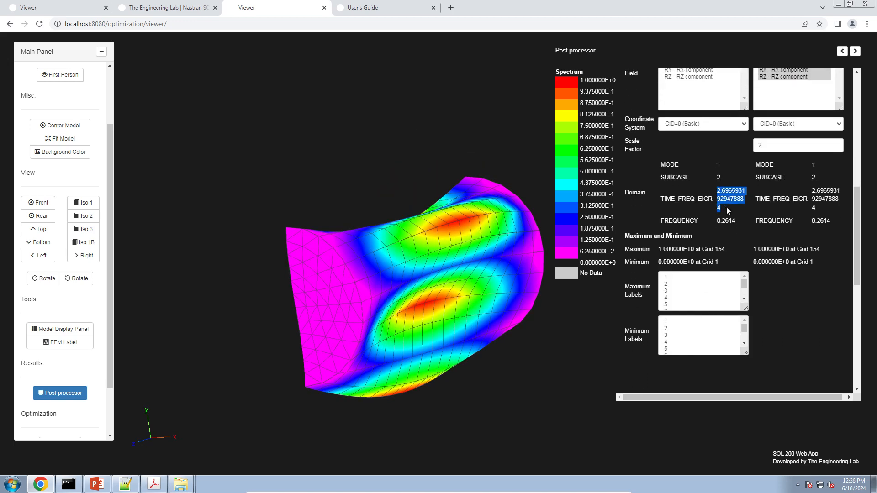
right_click(724, 194)
click(737, 201)
click(117, 488)
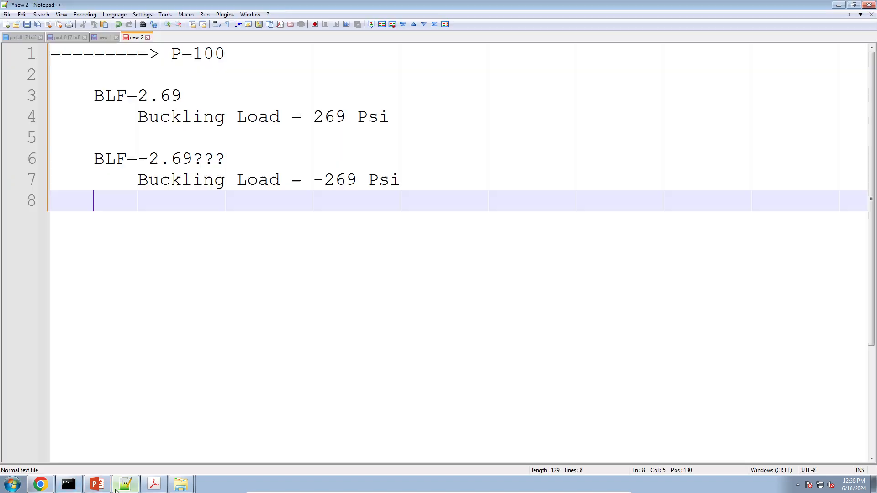
Step: In a new document, write 'Eigenvalue (BLF) =' followed by the pasted value 2.6965931929478884
click(6, 24)
text(Eoge)
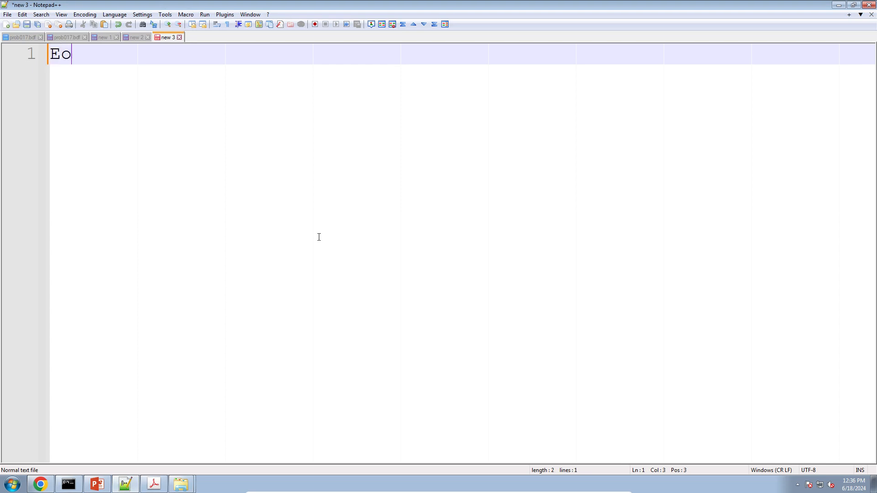
key(BackSpace)
key(BackSpace)
key(BackSpace)
text(igev)
key(BackSpace)
text(nvalue (BU)
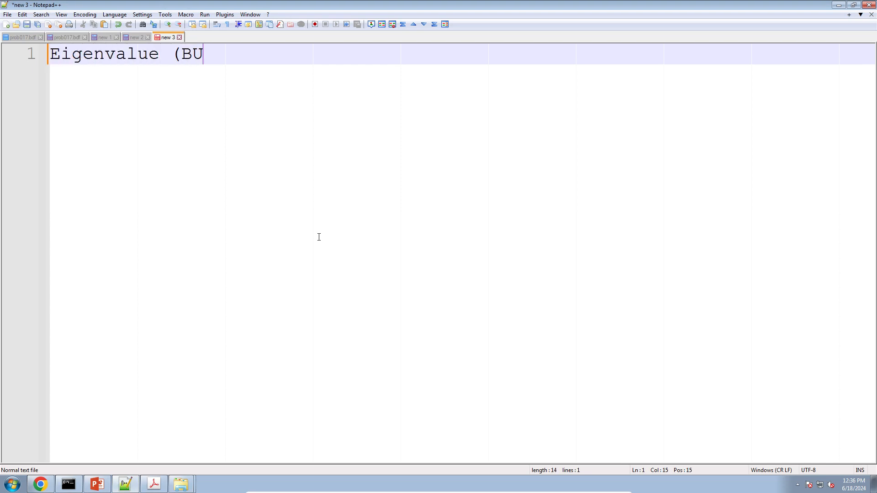
key(BackSpace)
text(LF) =)
key(ctrl+v)
key(Return)
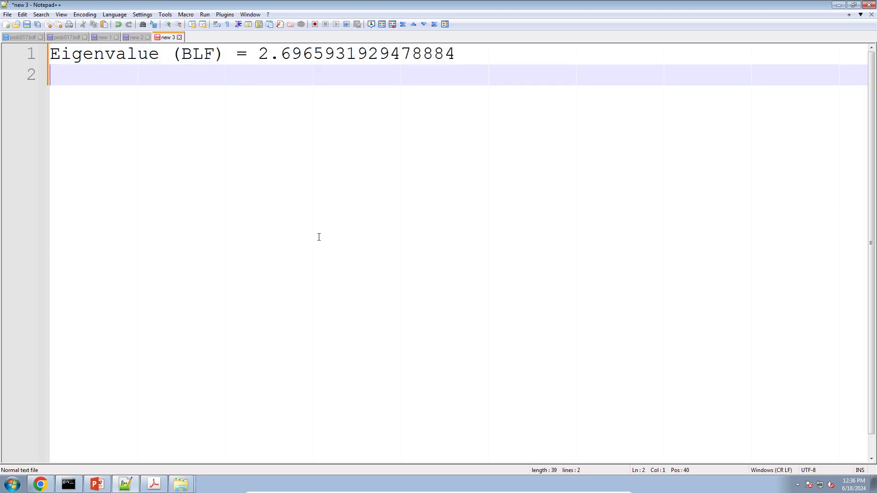
Step: Add the line 'Buckling load?' and an indented 'Load * BLF = 100' below it
key(Return)
text(Buckling load)
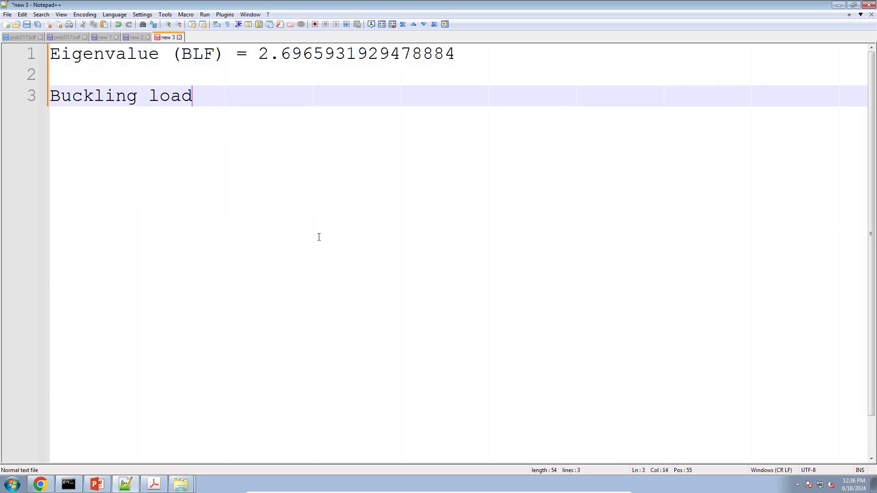
text(?)
key(Return)
key(Tab)
key(Tab)
text(Lo)
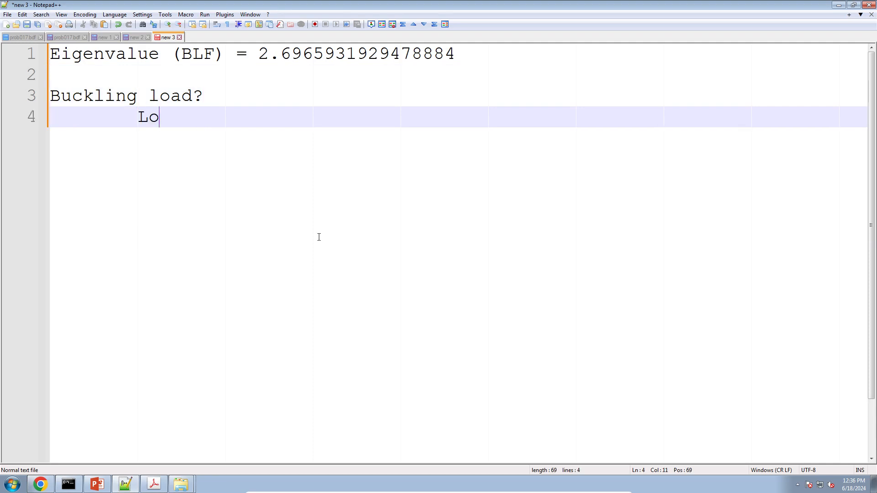
text(ad * BLF = 1)
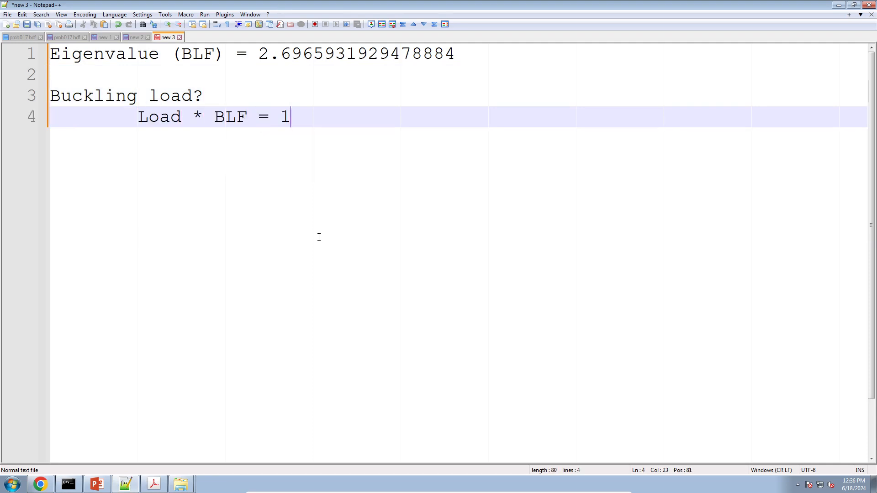
text(00)
click(69, 38)
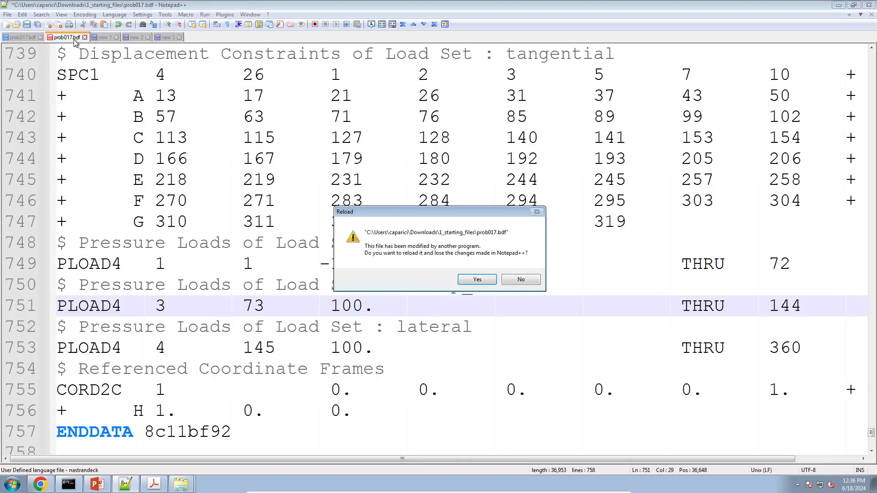
Step: Reload prob017.bdf and column-select its four PLOAD4 pressure magnitudes of 100
click(477, 279)
scroll(343, 229, down, 3)
click(341, 222)
scroll(348, 238, up, 3)
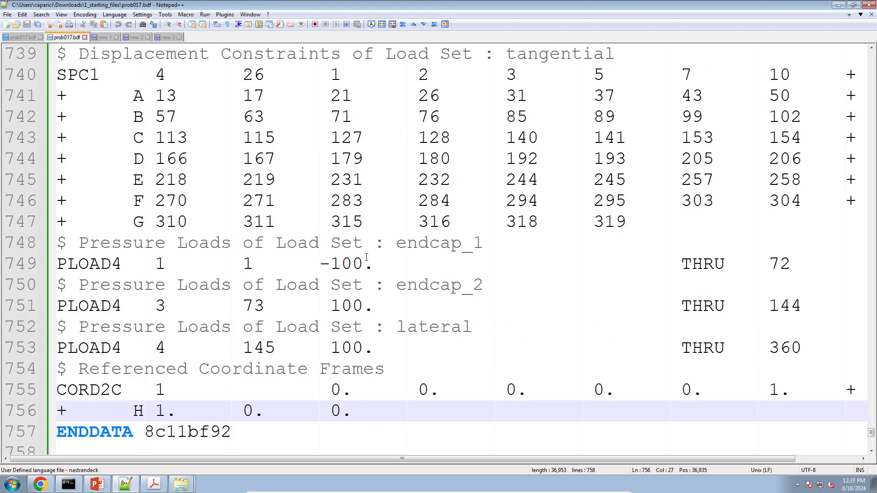
drag(375, 348, 30, 263)
click(430, 288)
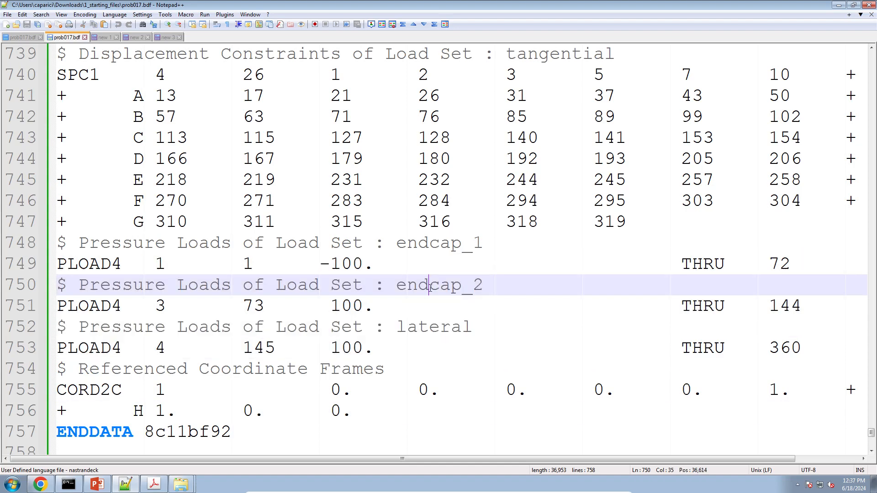
click(323, 264)
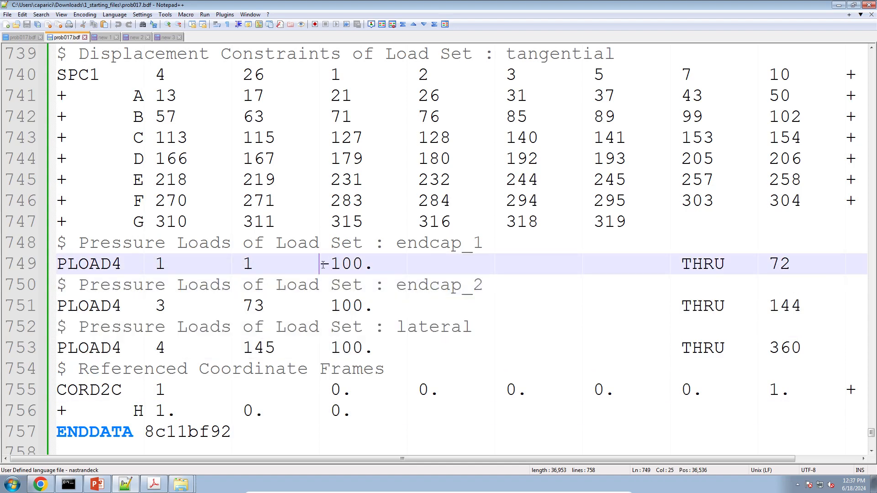
alt+drag(324, 264, 364, 343)
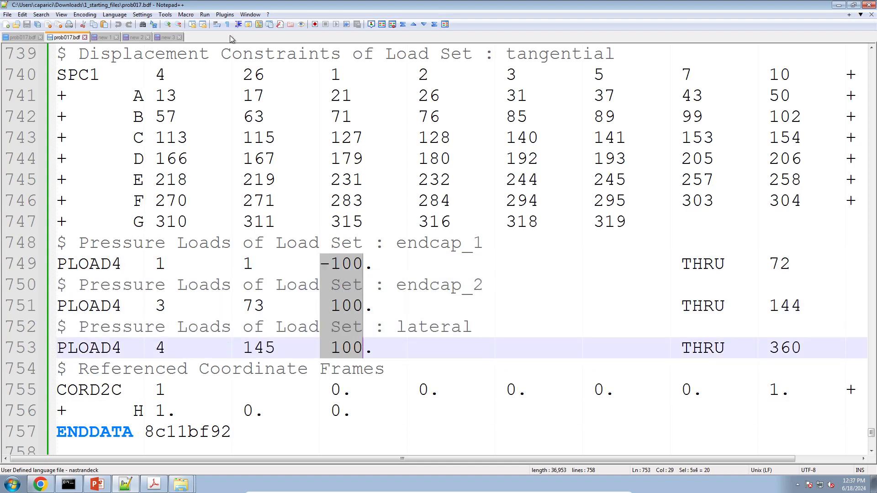
click(170, 38)
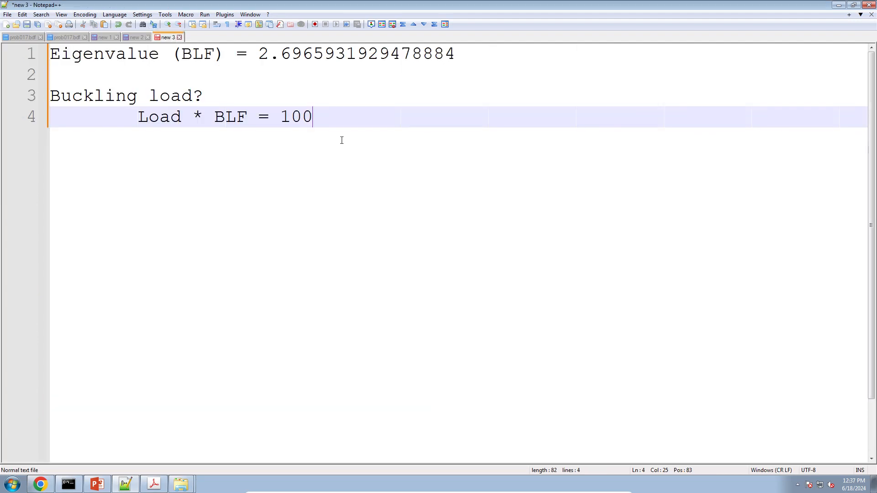
Step: Complete line 4 to read 'Load * BLF = 100 Psi * 2.69 = 269Psi'
text(* 2.69 = 269Psi)
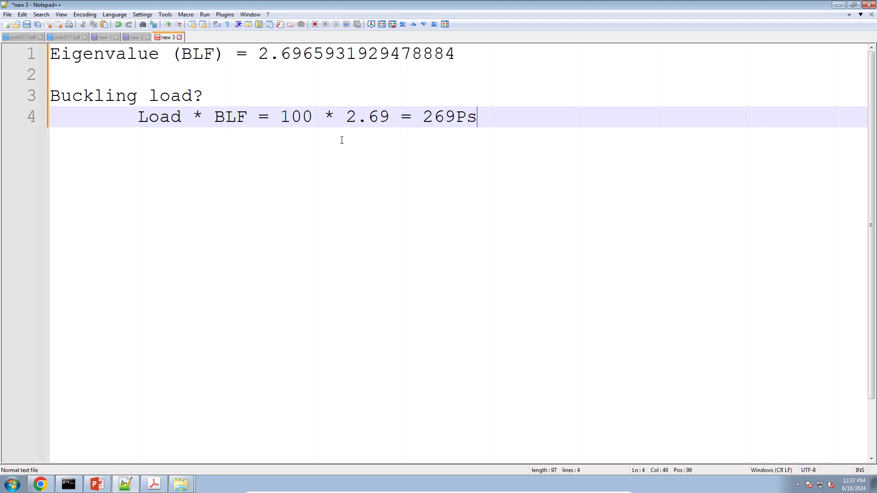
click(316, 120)
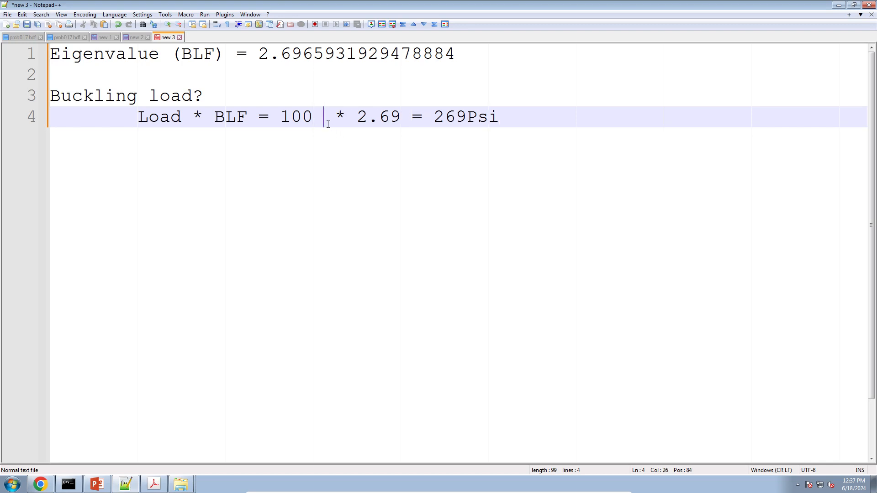
text(Psi)
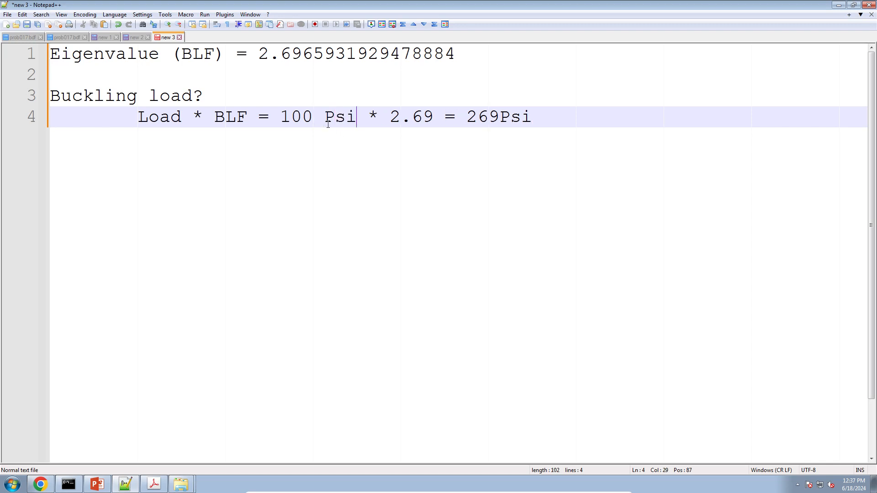
click(543, 135)
click(154, 485)
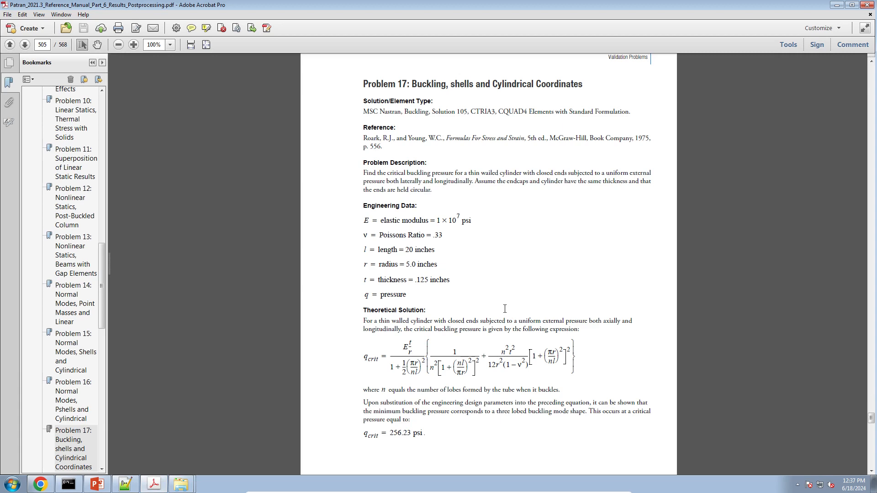
Step: Scroll up to the Problem 17 title in the reference manual
scroll(505, 309, up, 5)
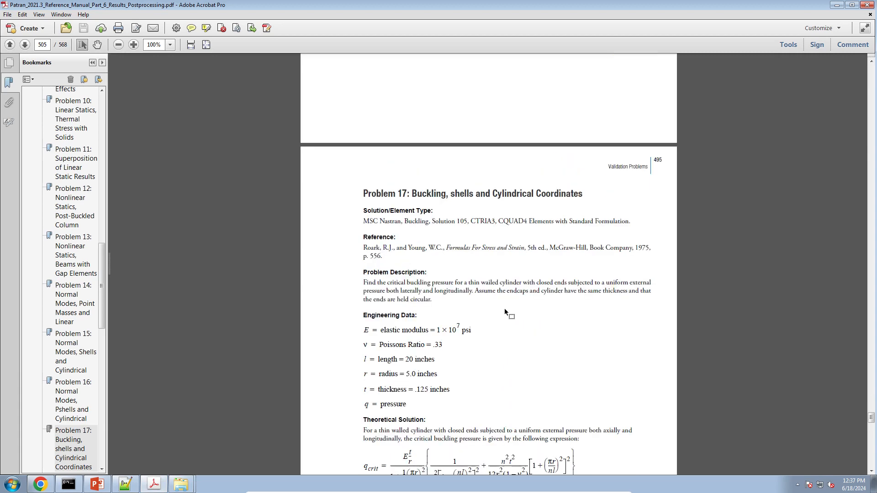
ctrl+scroll(505, 309, up, 3)
scroll(354, 149, up, 2)
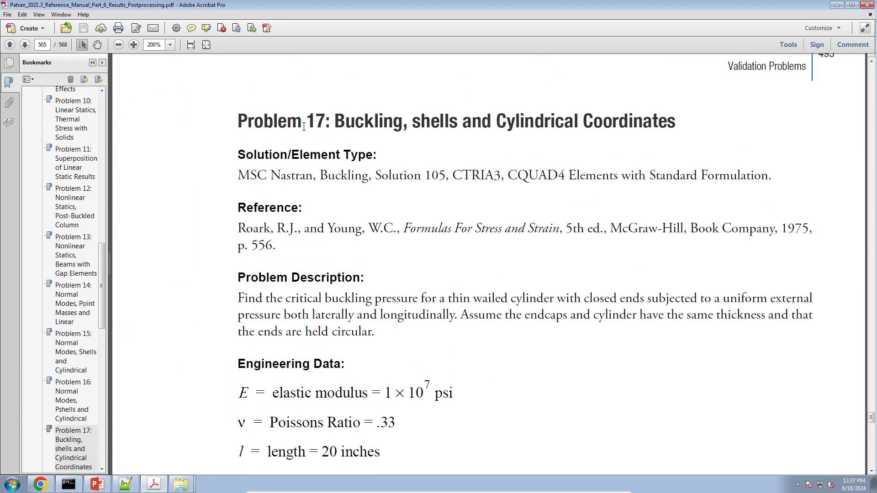
drag(335, 121, 676, 126)
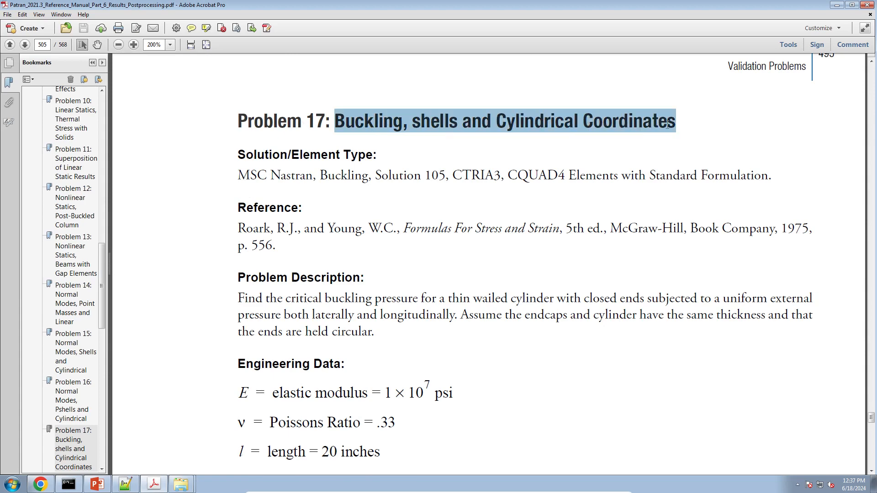
click(575, 288)
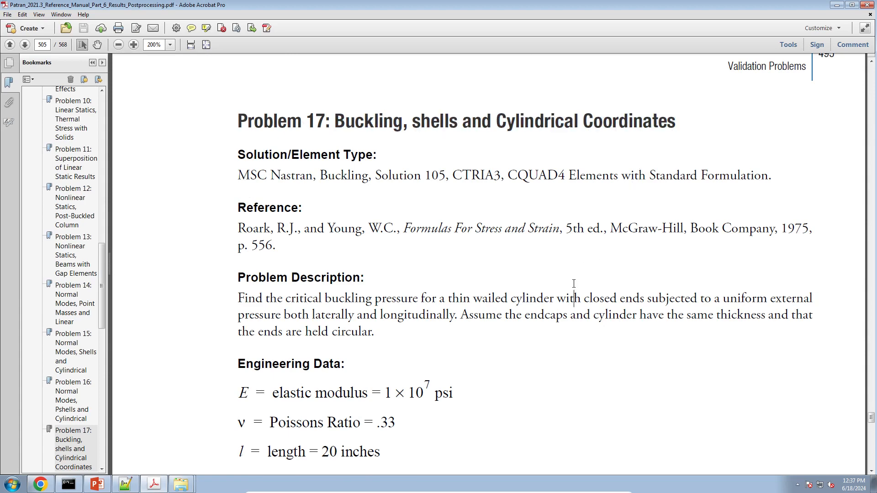
Step: Find and select the theoretical critical buckling pressure 256.23psi in the table
scroll(574, 285, down, 5)
ctrl+scroll(574, 283, down, 4)
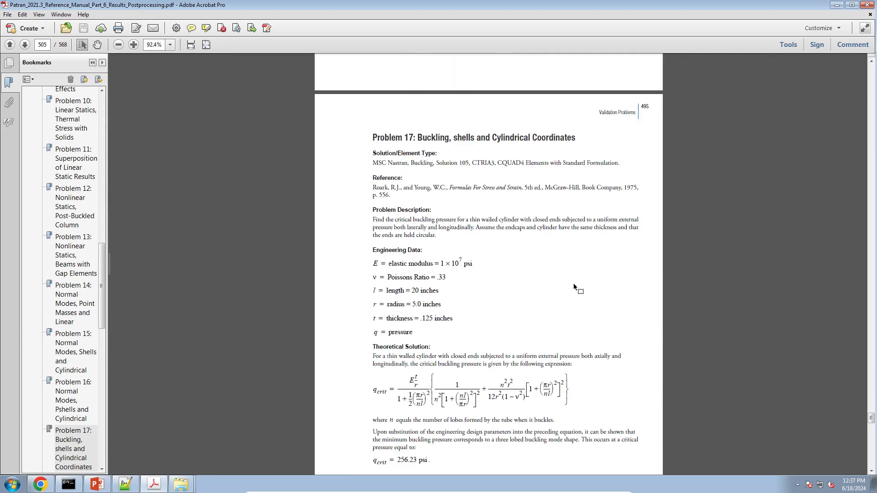
scroll(576, 287, down, 3)
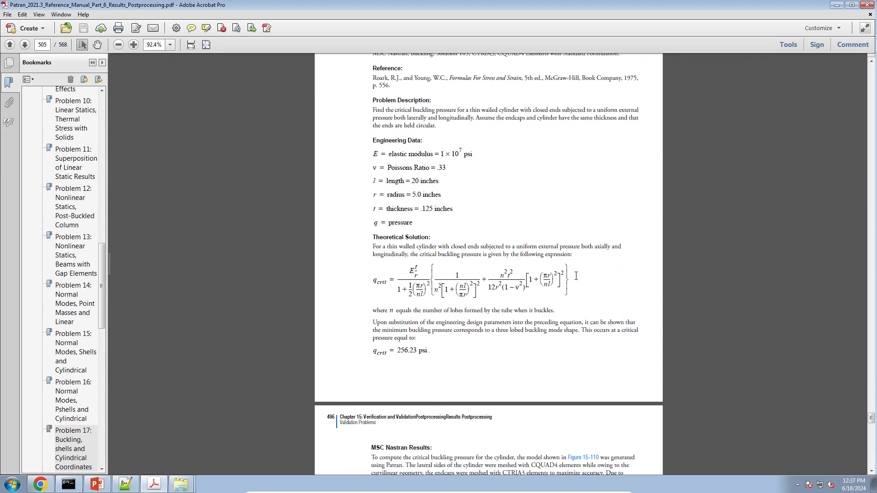
scroll(576, 276, down, 3)
scroll(576, 277, down, 7)
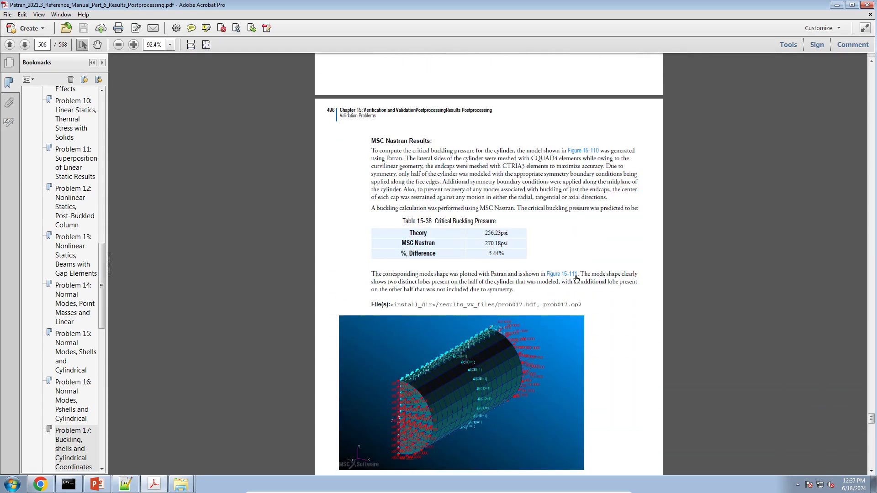
ctrl+scroll(576, 277, up, 6)
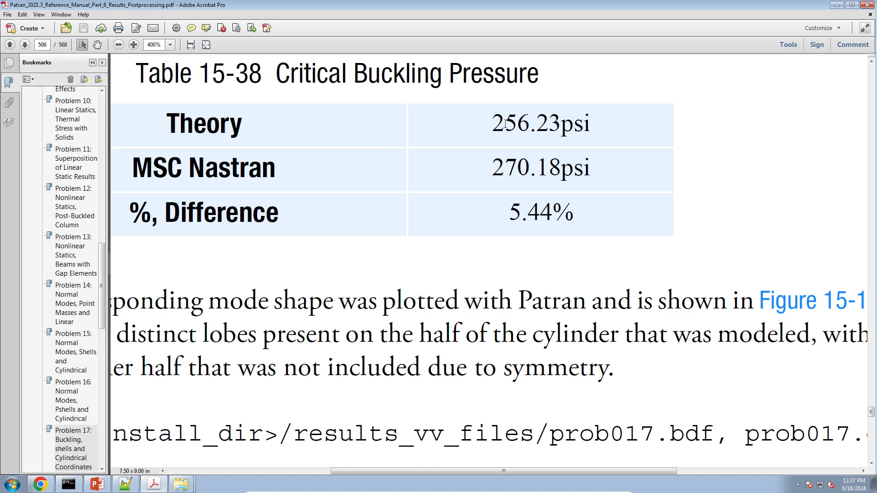
drag(492, 124, 597, 126)
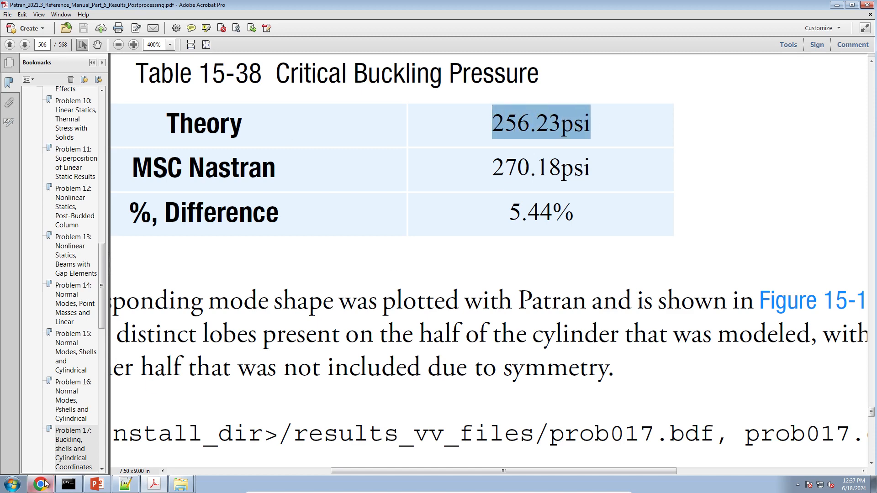
click(128, 484)
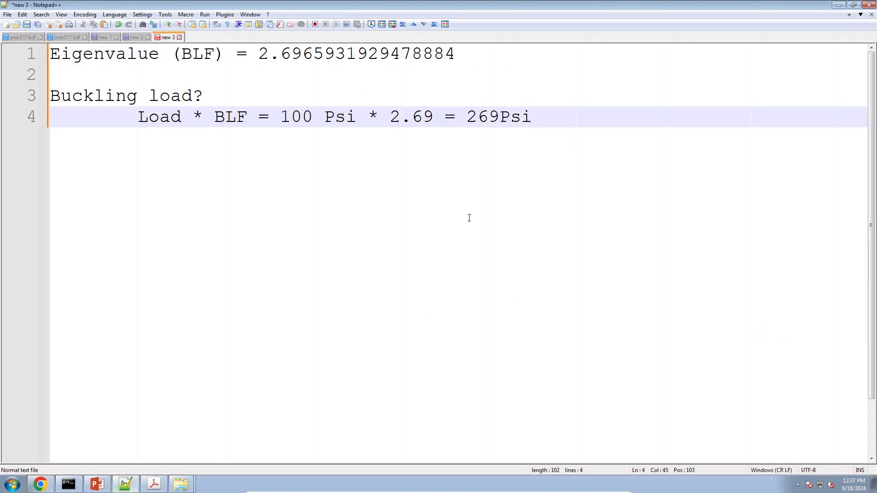
Step: Add '256.23 psi' on a new line beneath the 269Psi result
key(Return)
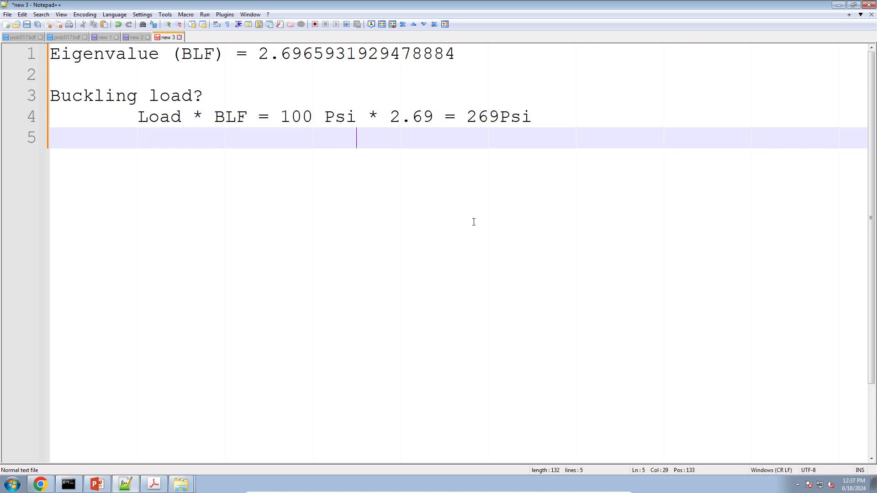
text(256.23psi)
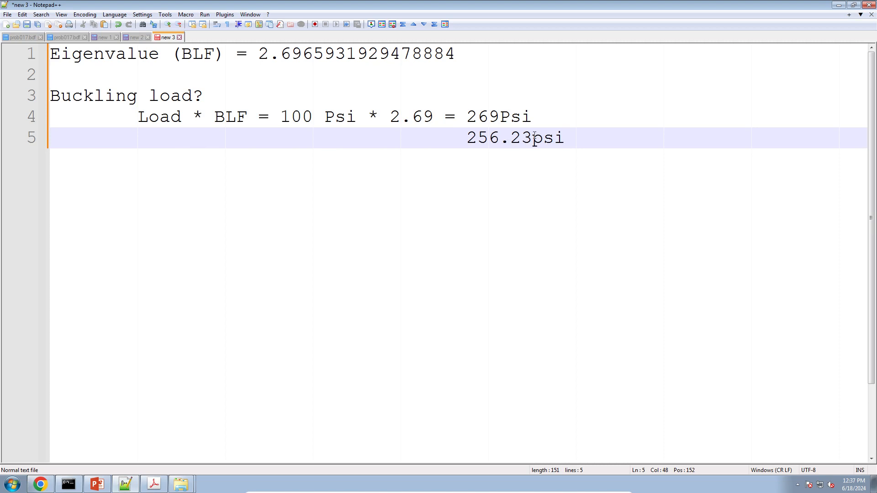
click(534, 138)
key(Right)
key(Right)
key(Right)
Step: Add a line holding a % sign below 256.23 psi, followed by blank lines
key(Return)
key(BackSpace)
key(BackSpace)
text($)
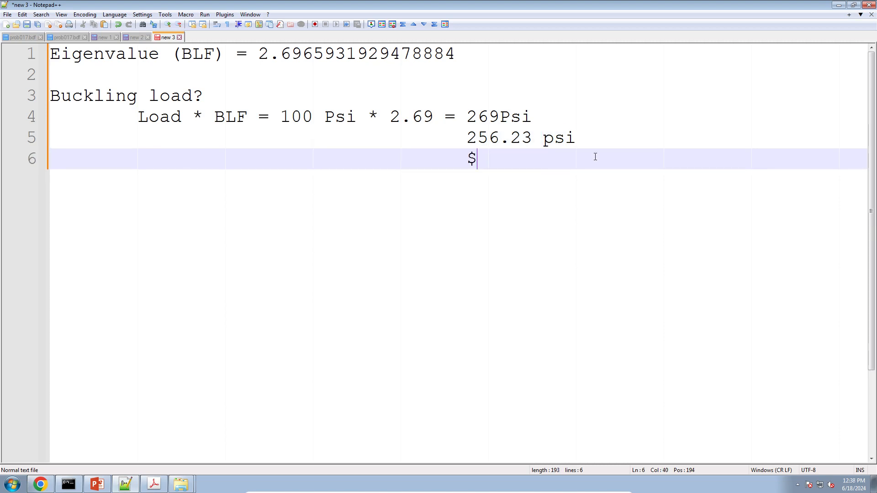
key(BackSpace)
text(%)
drag(390, 118, 434, 117)
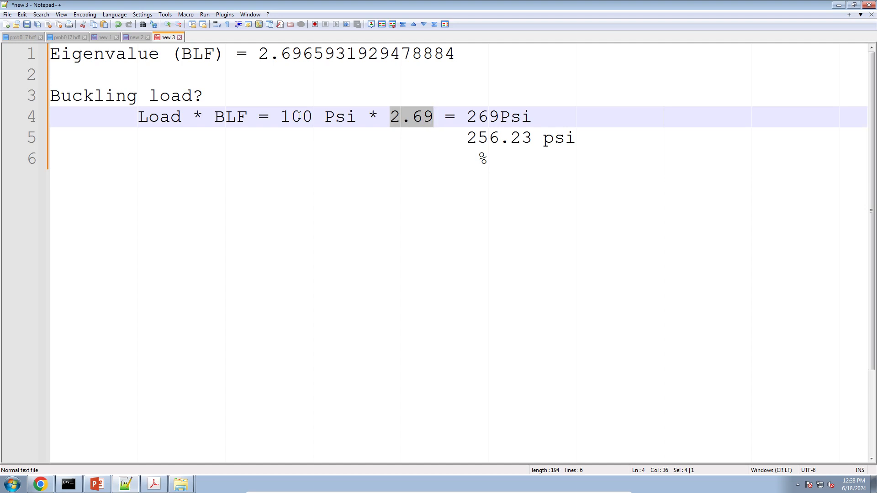
click(547, 215)
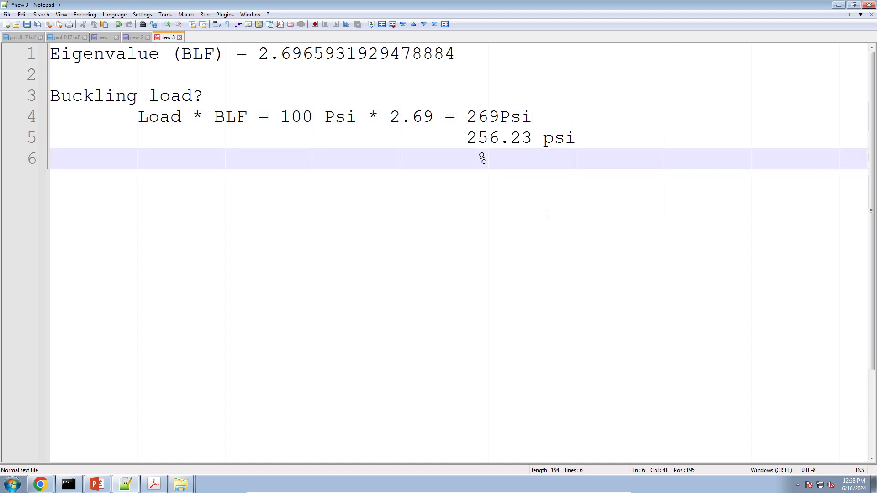
key(Return)
key(Return)
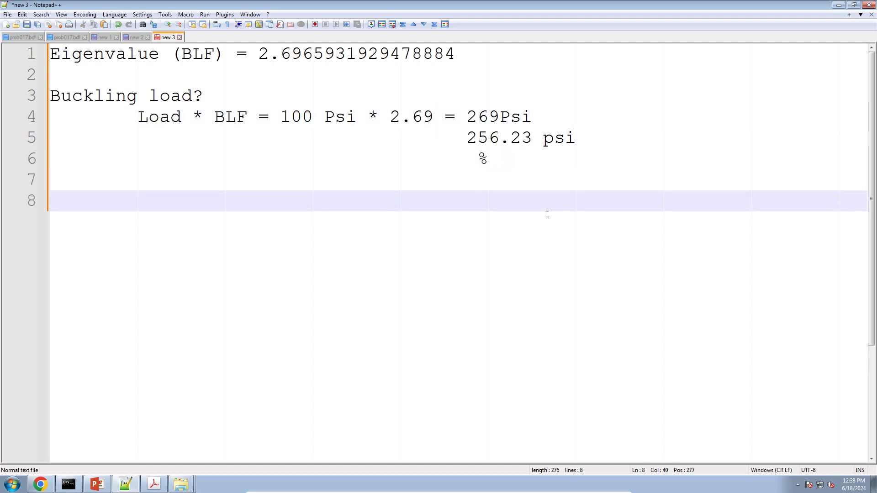
Step: Write an indented 'BLF=-2.69' on line 8
key(BackSpace)
key(BackSpace)
key(BackSpace)
key(BackSpace)
key(BackSpace)
key(BackSpace)
key(BackSpace)
key(BackSpace)
key(BackSpace)
key(BackSpace)
key(BackSpace)
key(BackSpace)
key(BackSpace)
key(BackSpace)
key(BackSpace)
key(BackSpace)
key(BackSpace)
key(BackSpace)
key(BackSpace)
key(BackSpace)
key(Tab)
key(Tab)
text(BL)
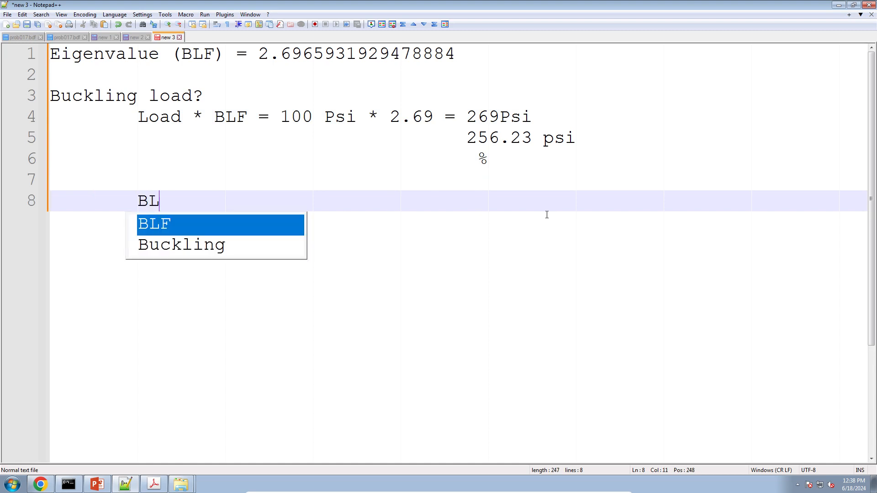
text(F=-2.69)
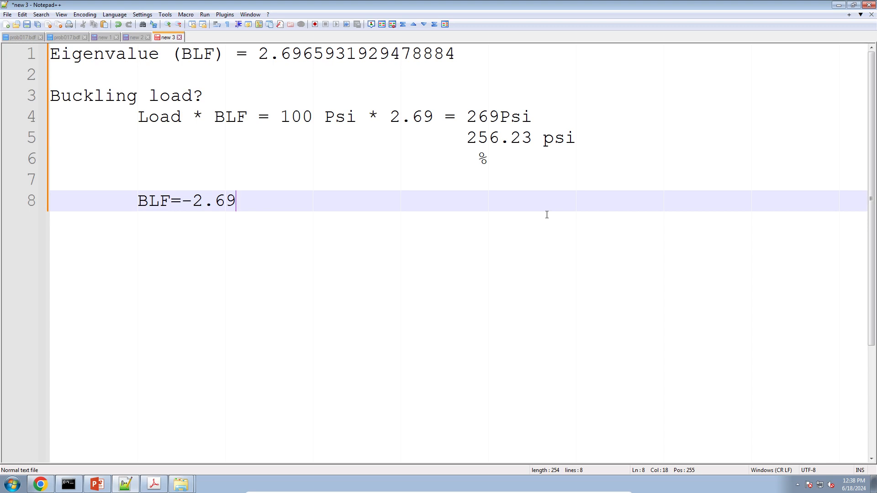
Step: Add the line 'Load * BLF = 100 Psi * -2.69 = -269 Psi' below it
key(Return)
key(Return)
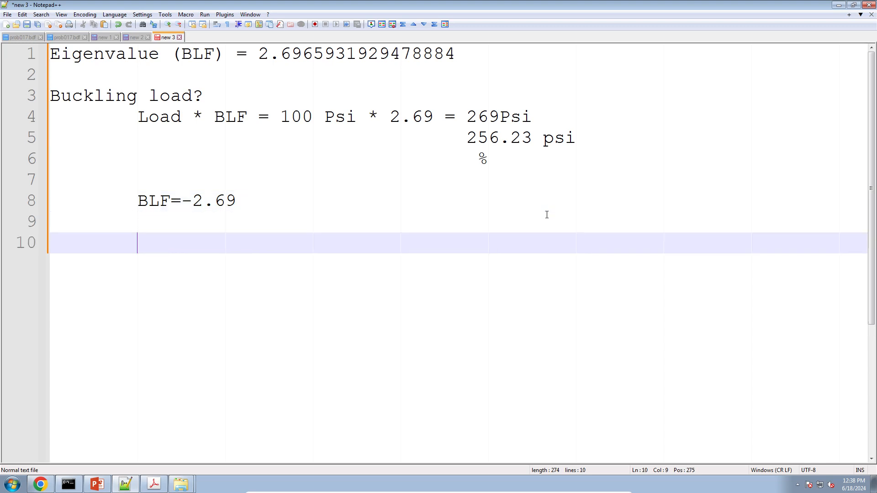
text(L)
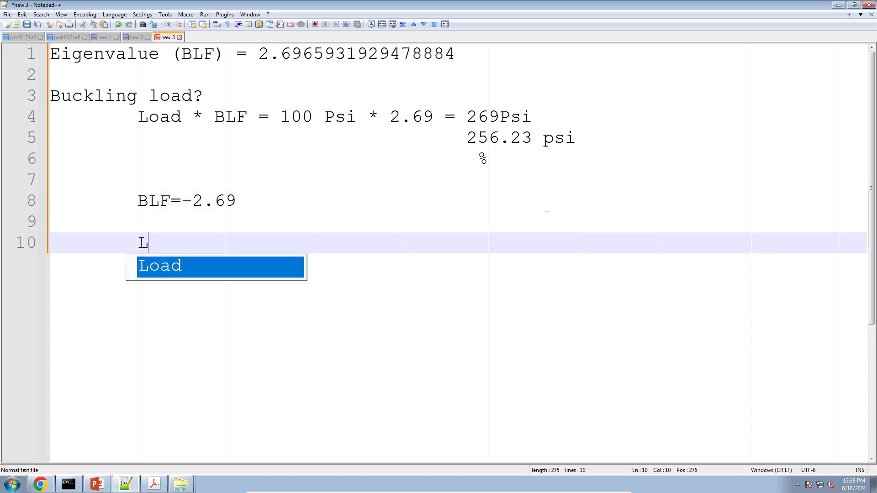
text(oad * BLF)
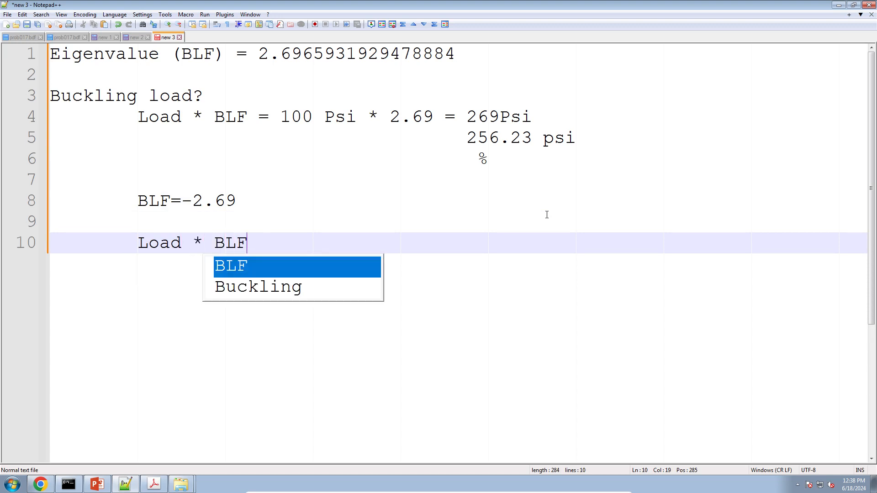
text( = 100 Psi)
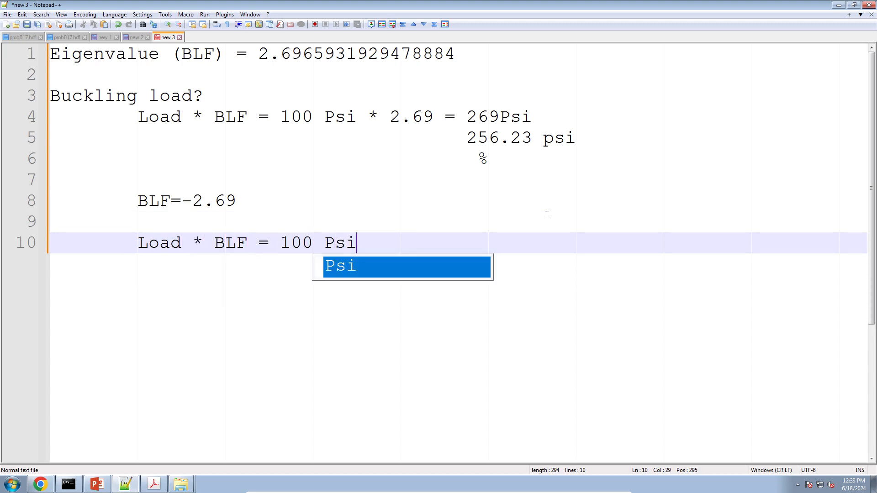
text( * )
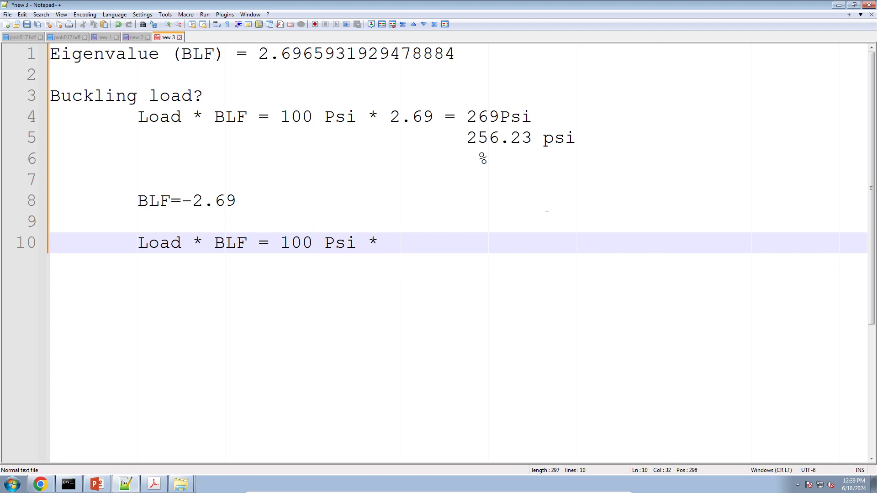
text(-)
text(1.)
key(BackSpace)
key(BackSpace)
text(2.69P)
key(BackSpace)
text(= -269)
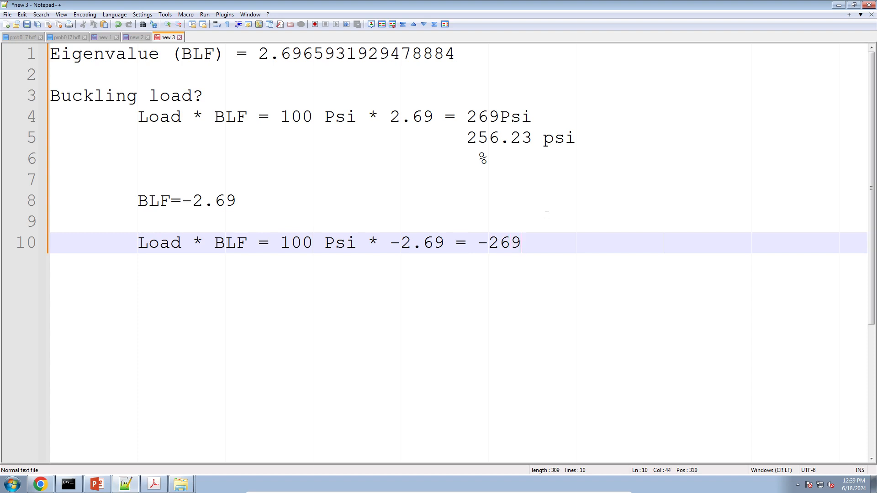
text( Psi)
key(Return)
key(Tab)
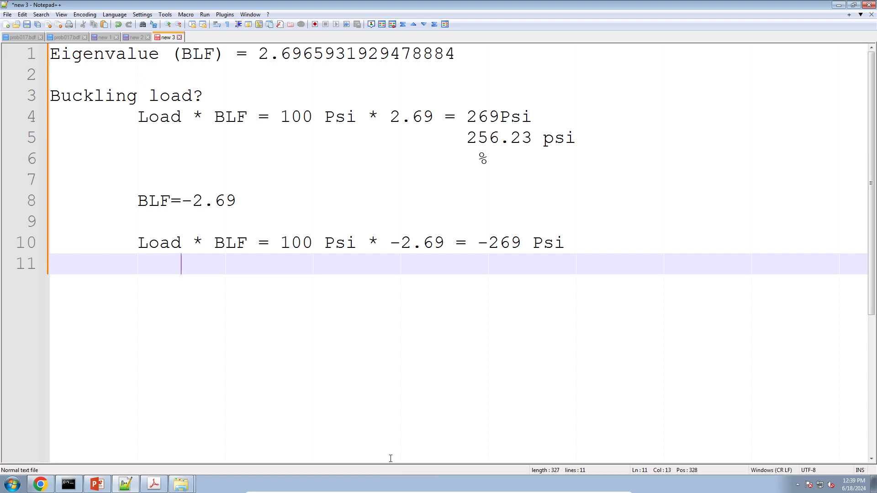
click(41, 485)
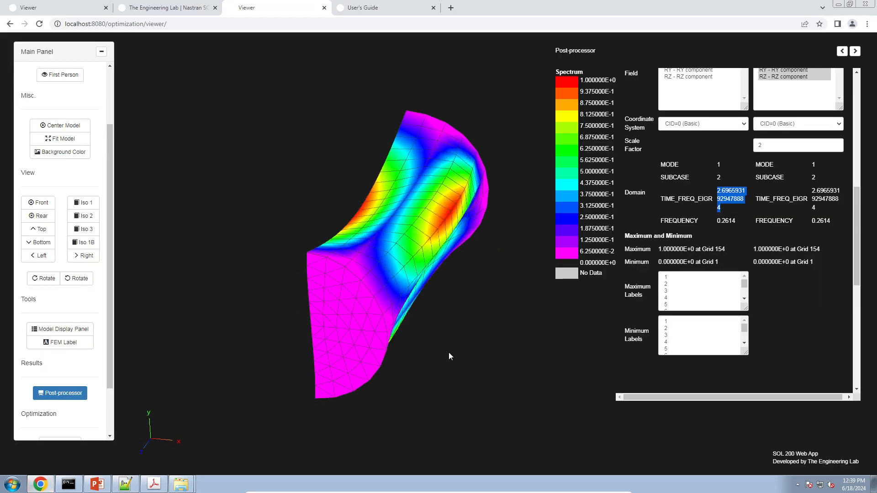
Step: Check the mode 2 row to plot its buckling shape, then review modes 2 and 3
click(741, 260)
scroll(742, 261, up, 10)
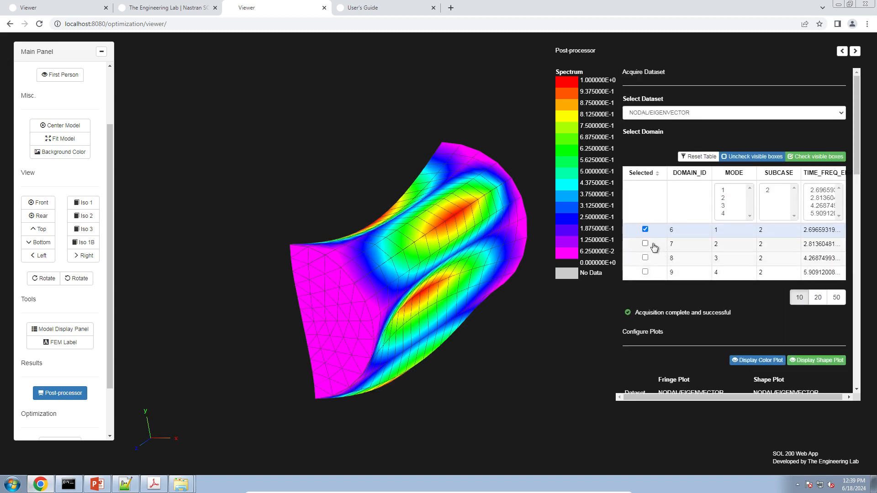
click(652, 245)
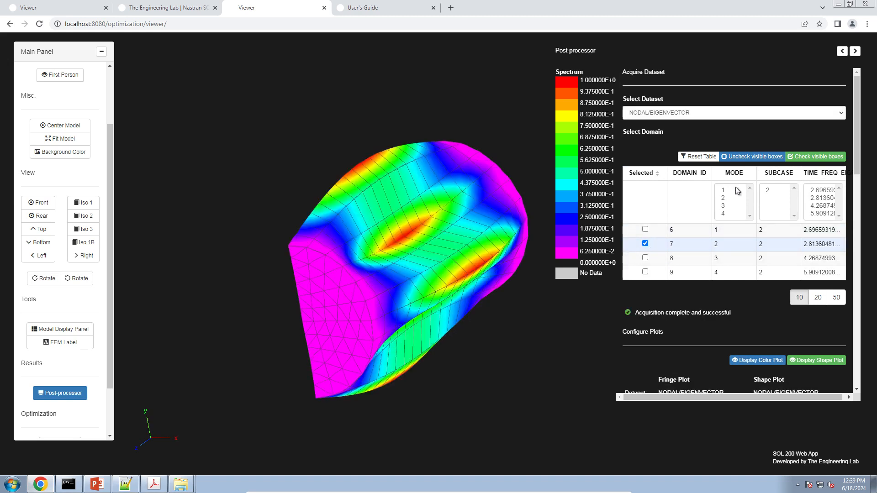
double_click(715, 245)
double_click(716, 259)
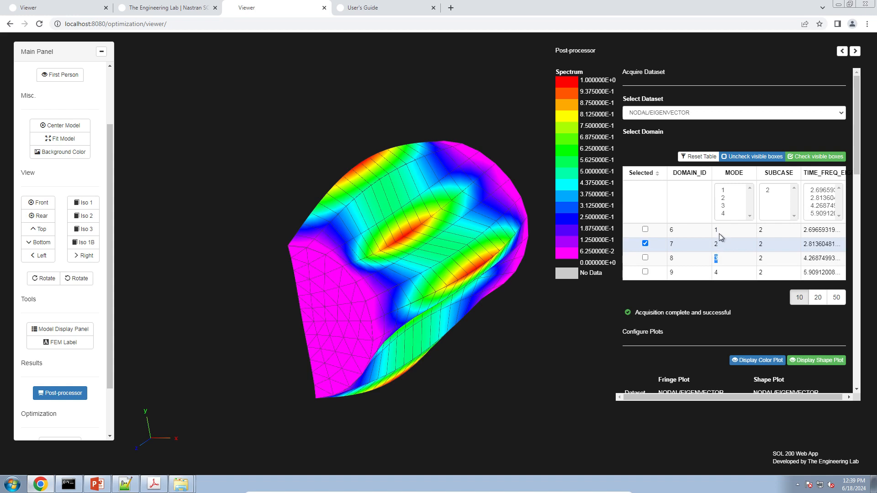
Step: Switch the plot to mode 4 (eigenvalue about 5.909) and rotate the cylinder near end-on
click(645, 272)
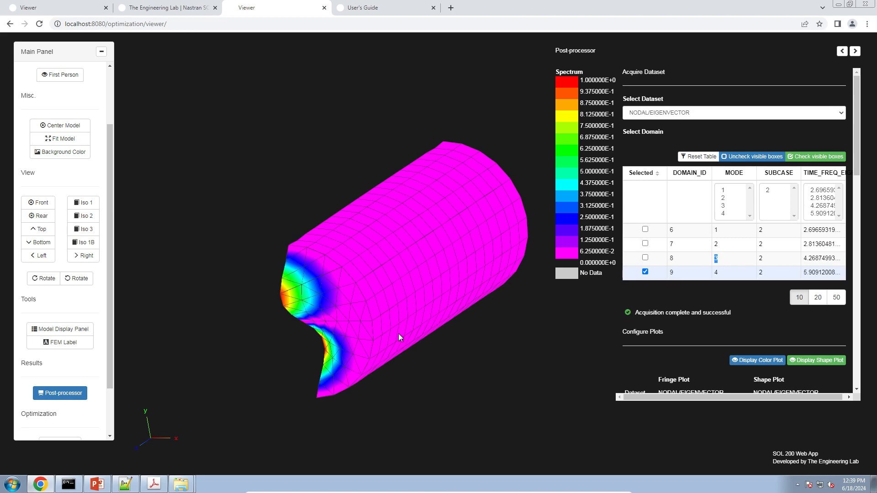
drag(398, 334, 437, 330)
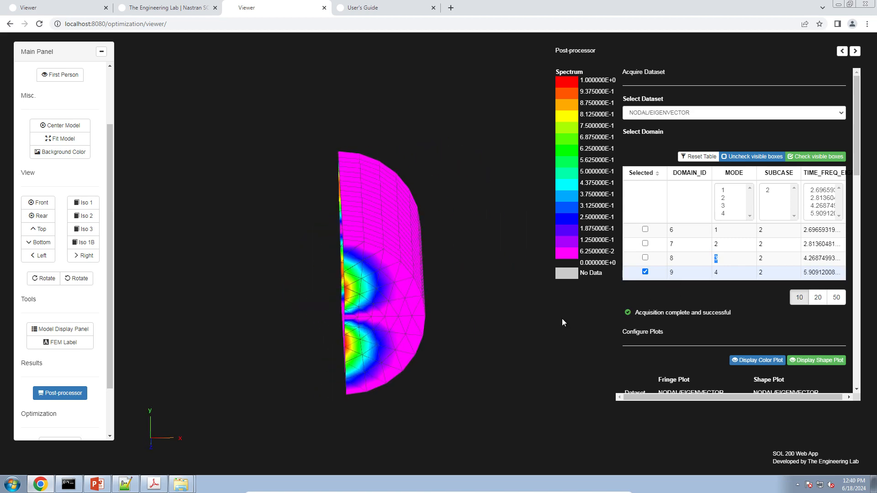
scroll(685, 315, down, 6)
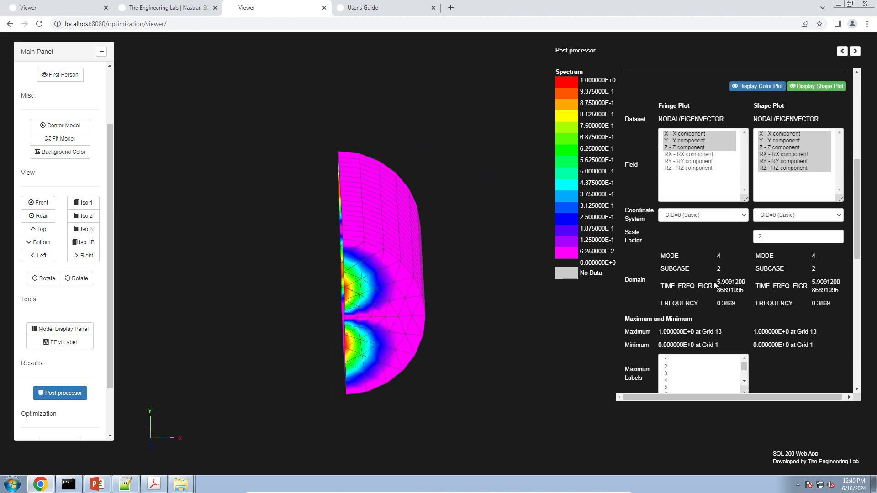
drag(716, 284, 745, 289)
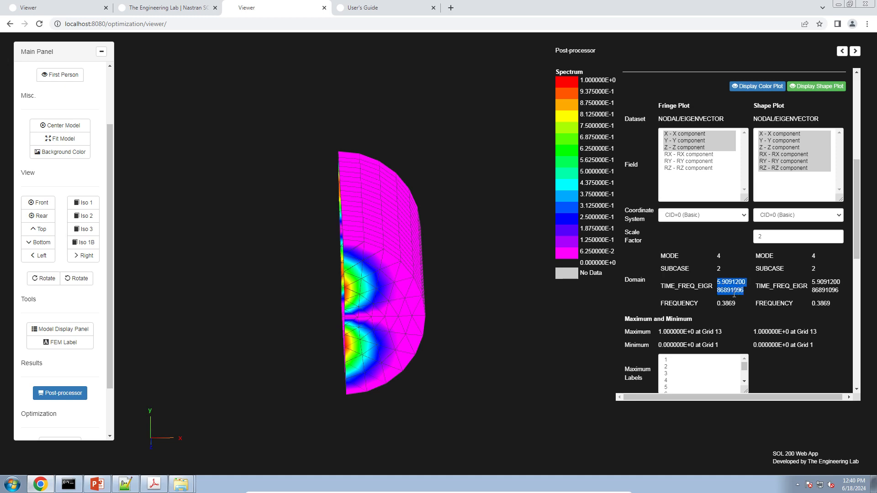
scroll(734, 295, up, 6)
scroll(734, 294, down, 3)
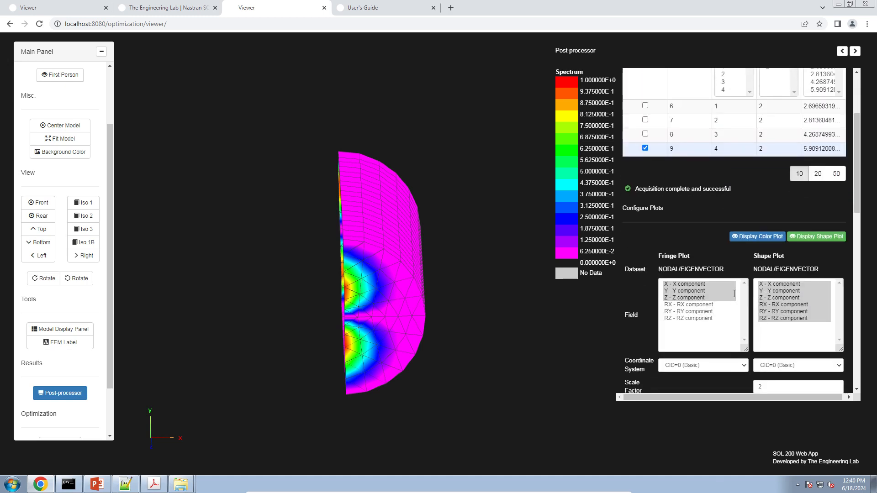
scroll(734, 293, up, 3)
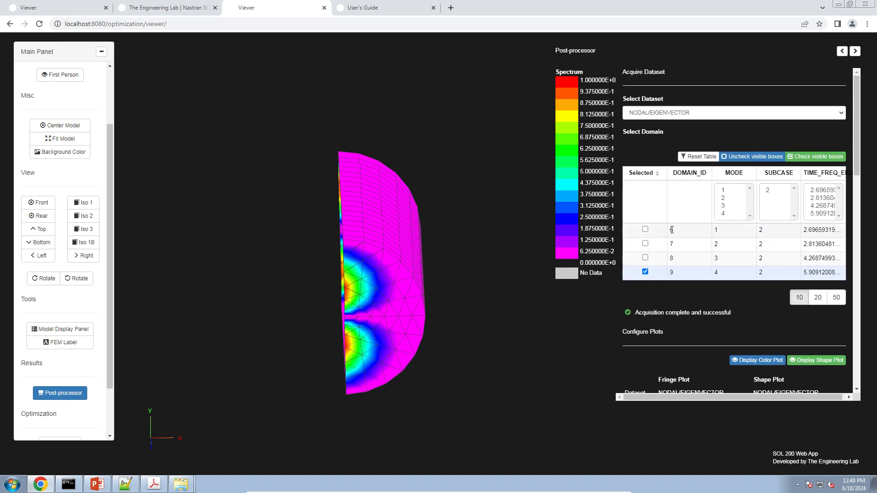
Step: Acquire mode 1 results with fringe and shape set to X component, viewed from Front
click(646, 230)
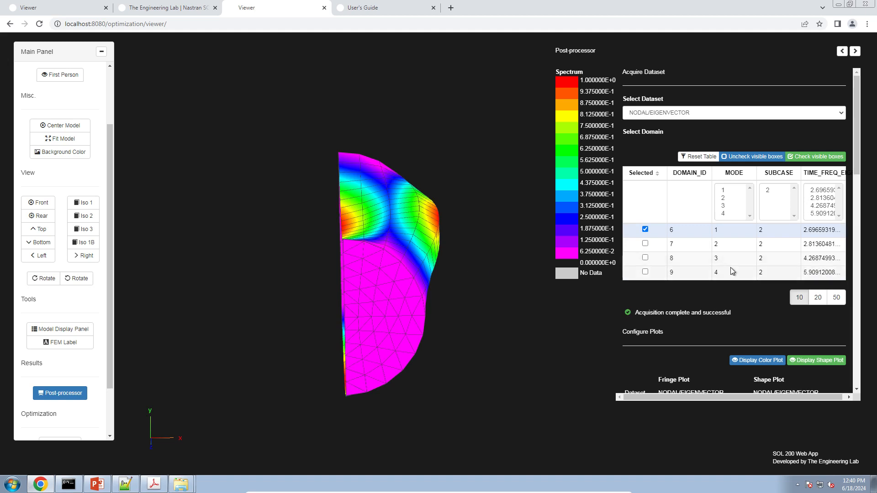
scroll(731, 267, down, 3)
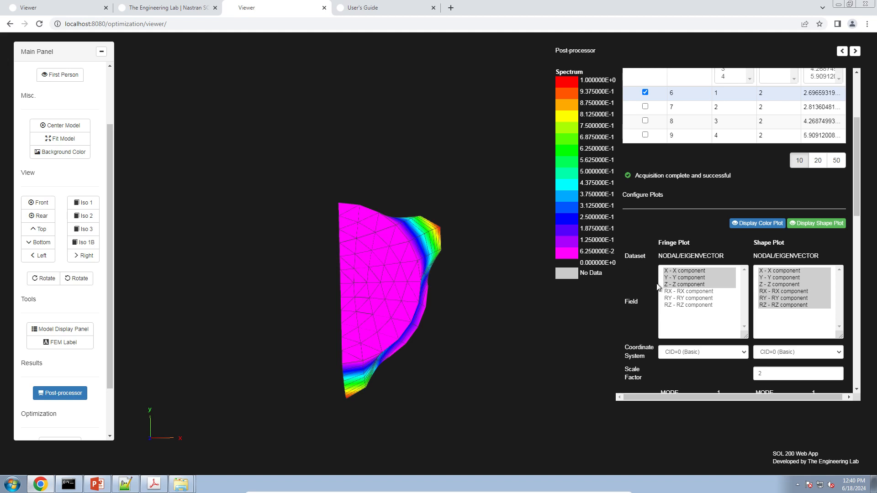
scroll(663, 286, down, 2)
click(685, 180)
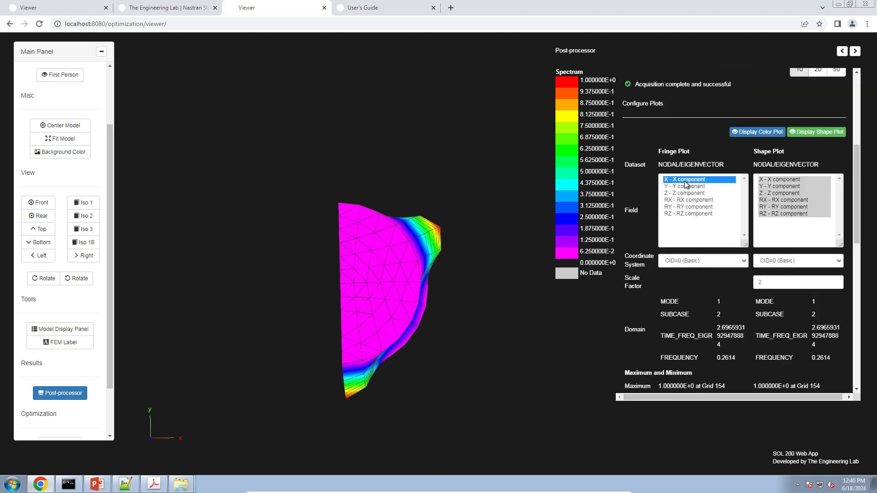
click(771, 180)
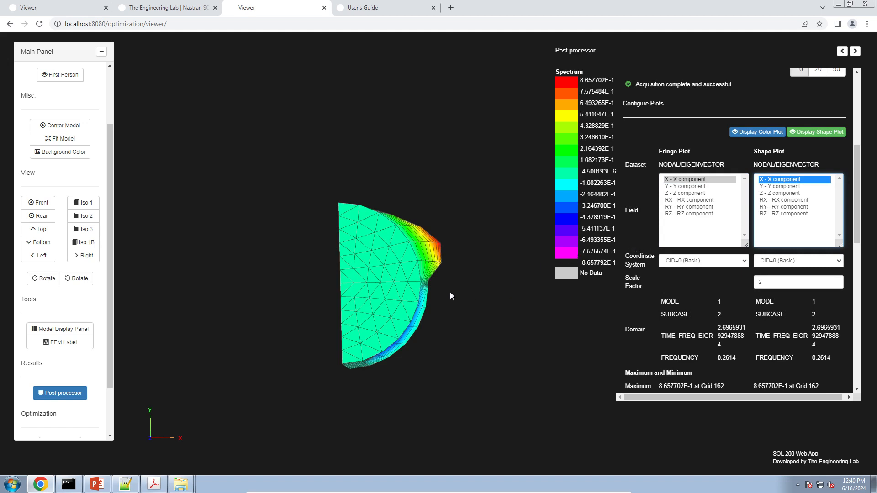
click(38, 203)
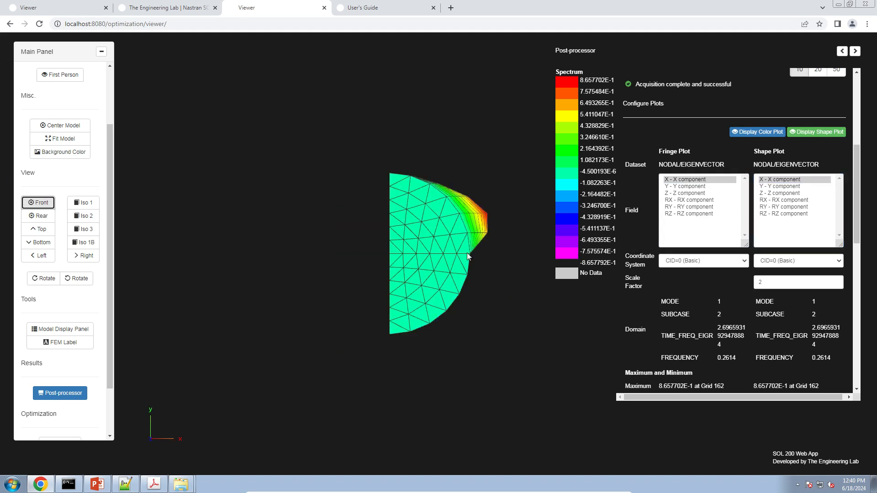
scroll(445, 261, up, 5)
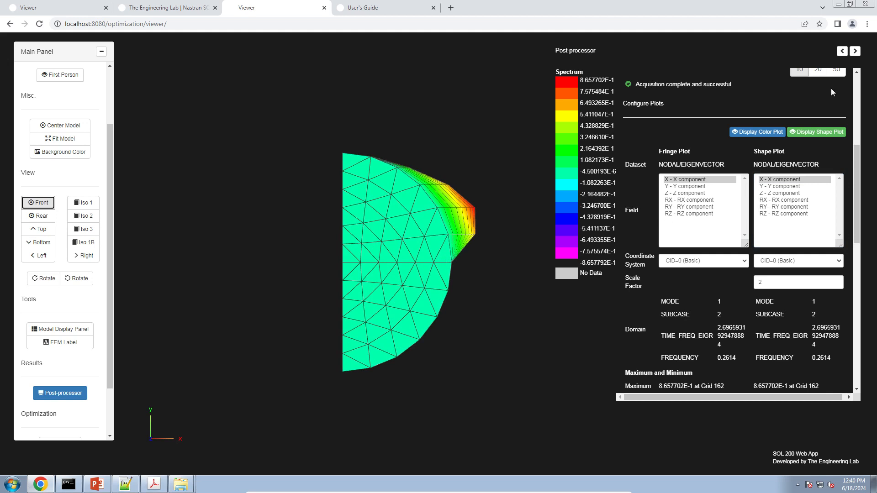
Step: Compare deformed and undeformed mode 1 shapes, keeping the shape in the basic coordinate system
click(833, 131)
click(833, 131)
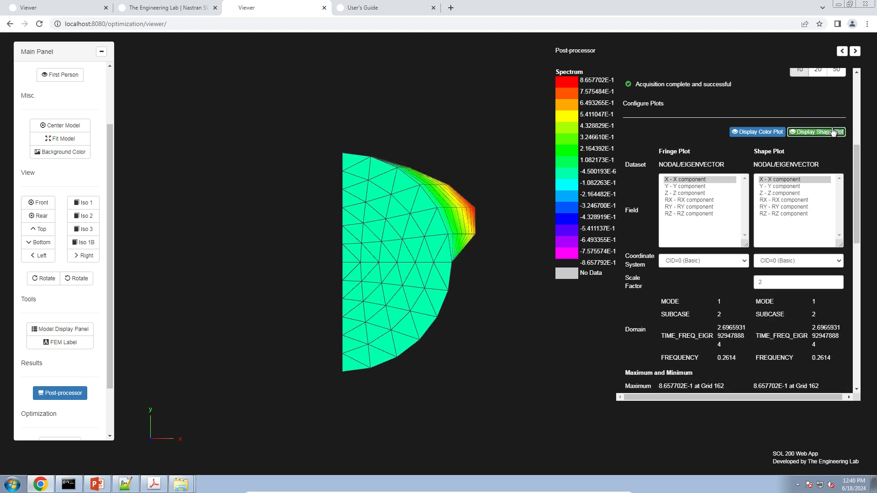
click(833, 131)
click(833, 131)
click(738, 264)
click(770, 264)
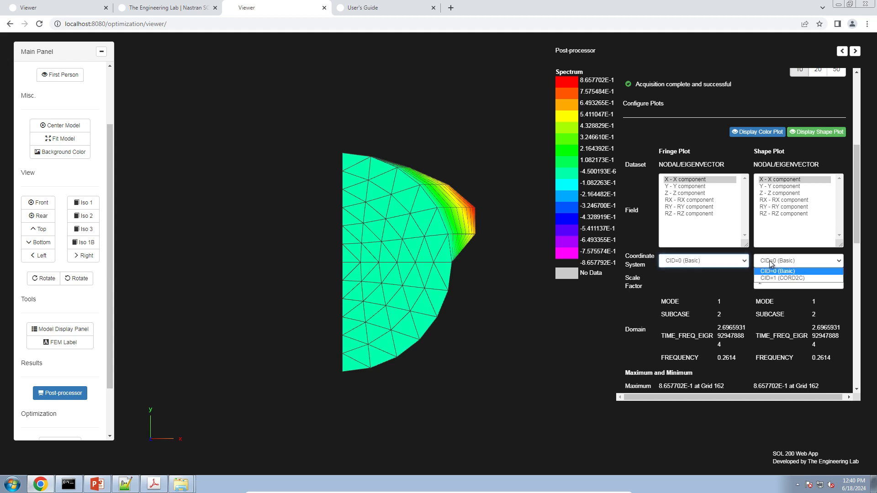
click(675, 271)
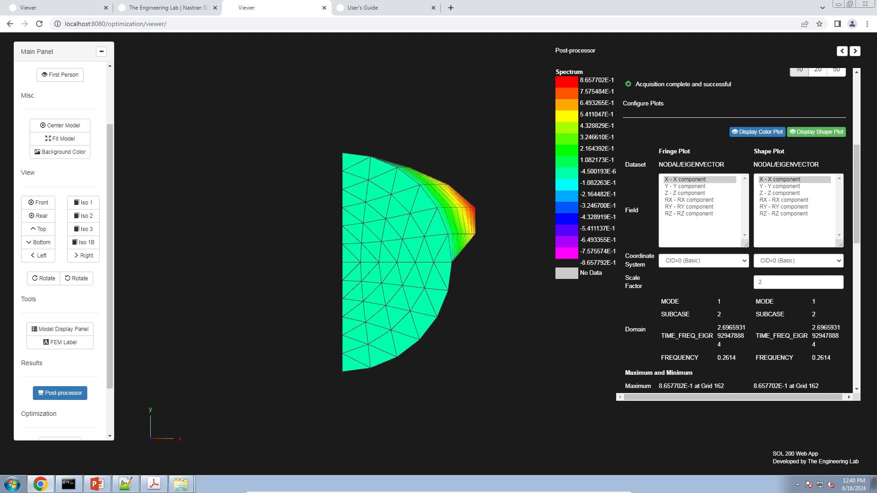
Step: Turn the deformed shape plot off and fringe the model by the Y component
click(800, 133)
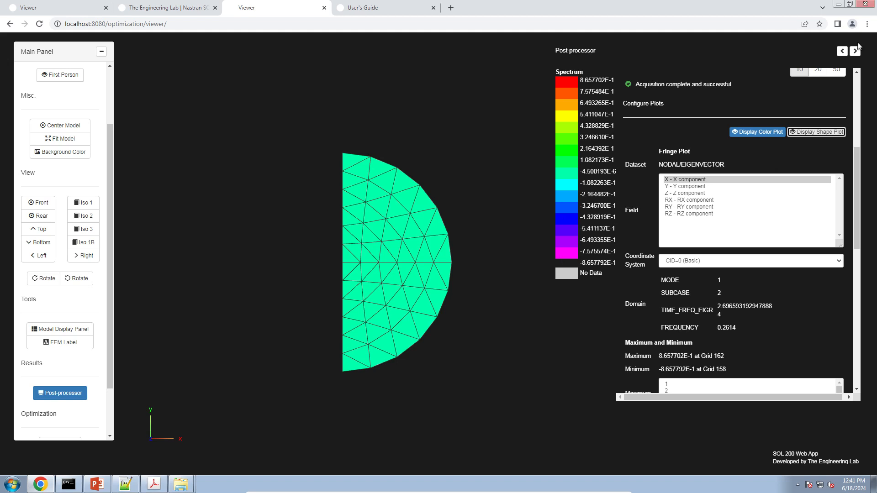
click(821, 133)
click(824, 133)
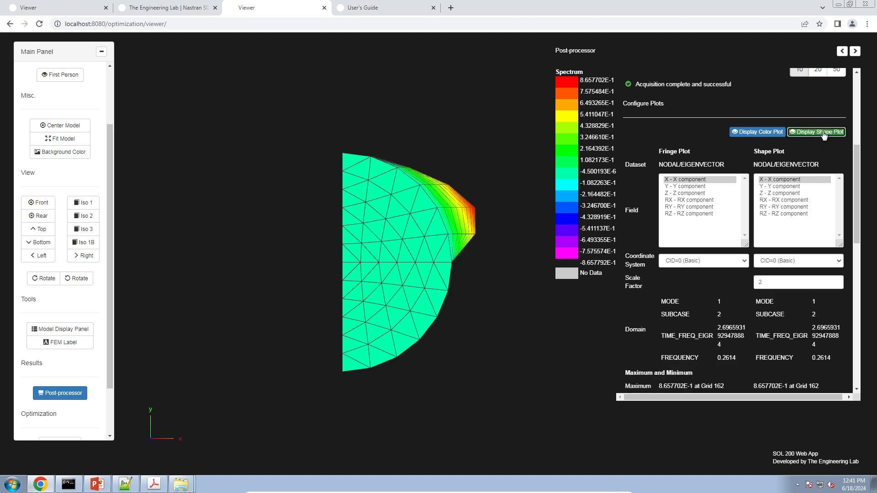
click(824, 134)
click(823, 133)
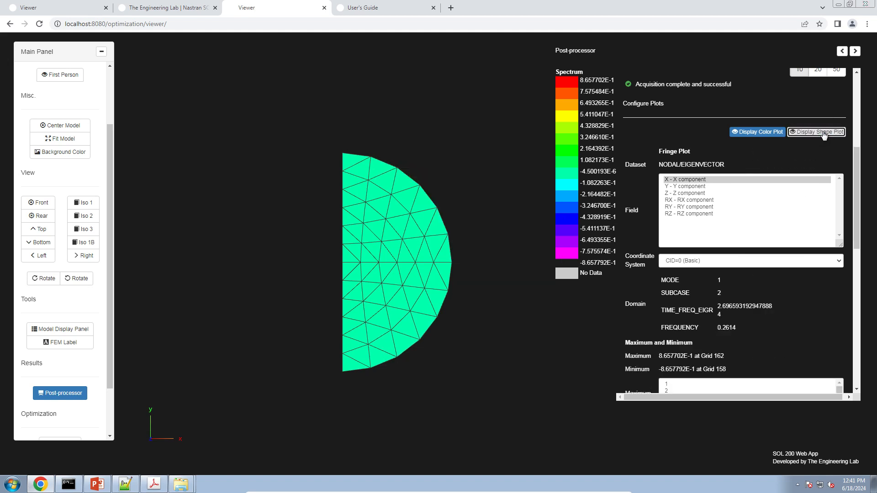
click(675, 186)
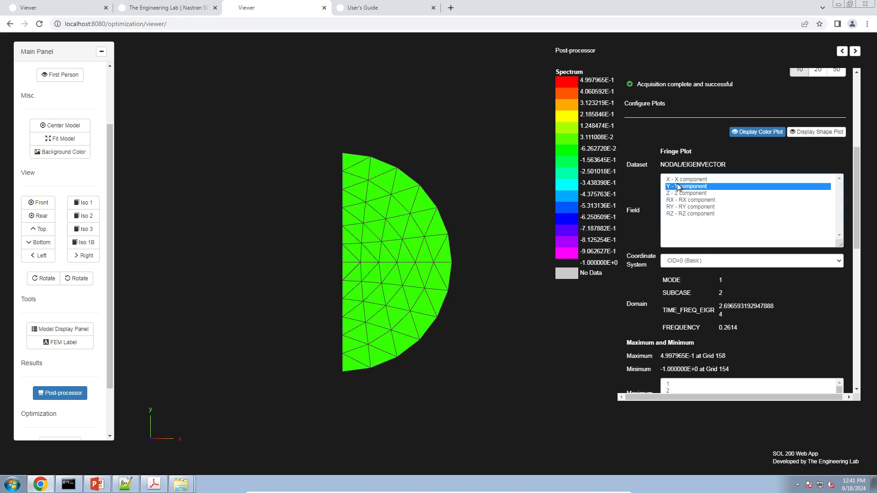
Step: Leave the shape plot off and orbit the cylinder to see the Y fringe from -1.0 to 0.4998
click(807, 132)
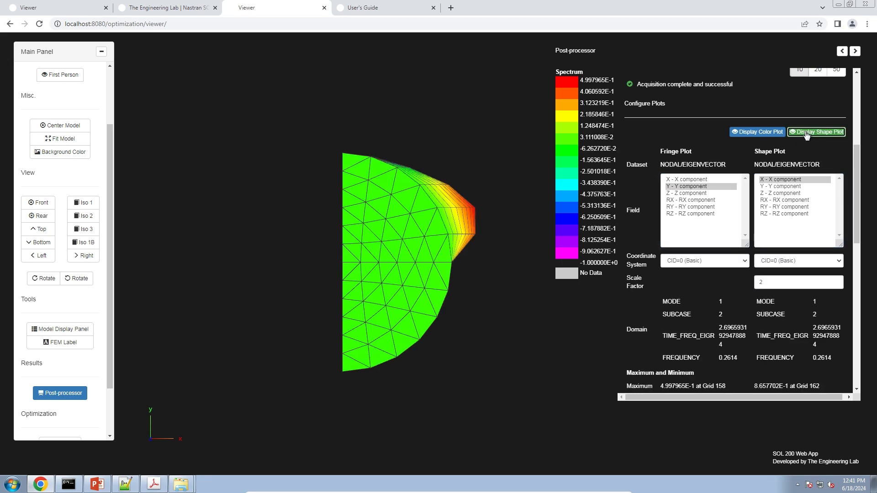
click(816, 136)
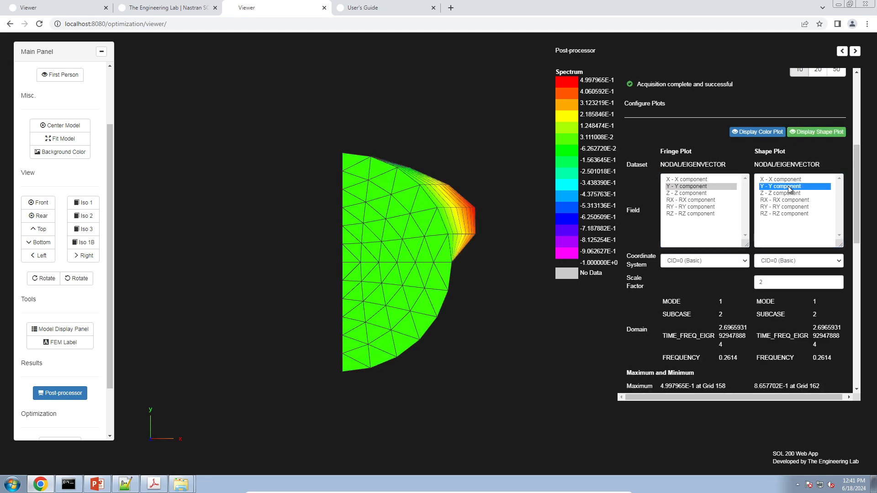
click(818, 138)
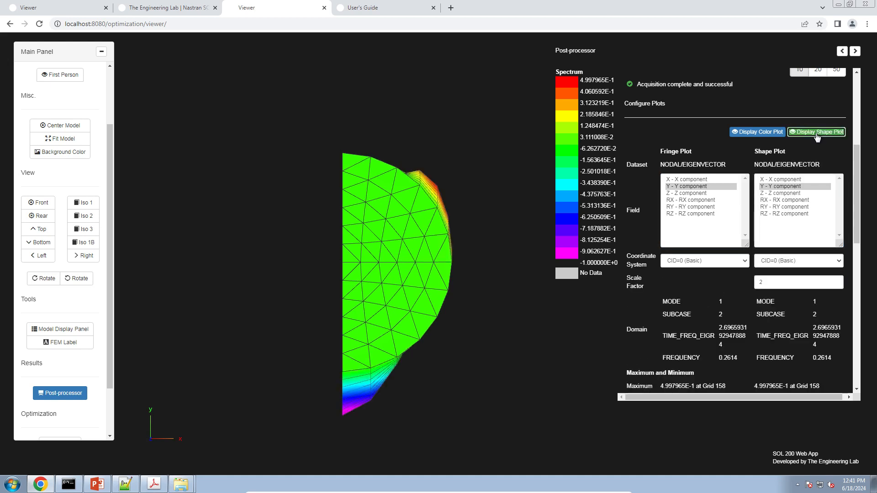
click(817, 137)
click(817, 137)
click(817, 137)
click(817, 137)
click(816, 137)
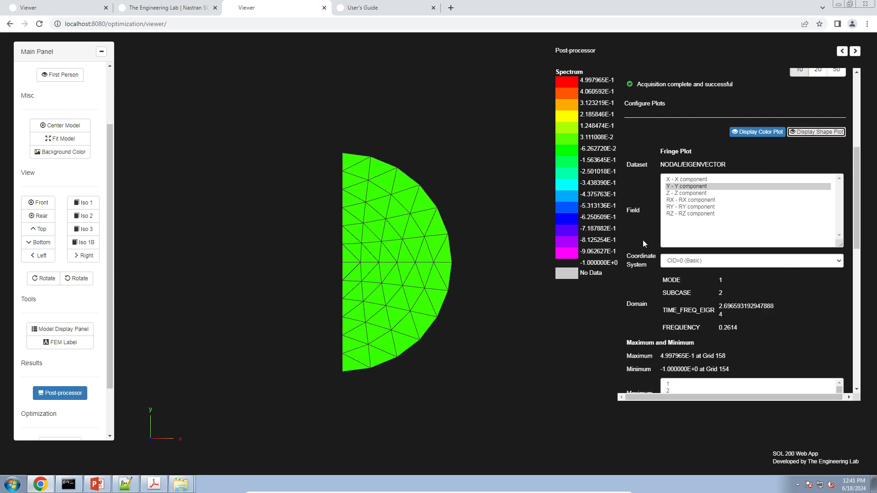
drag(405, 329, 381, 332)
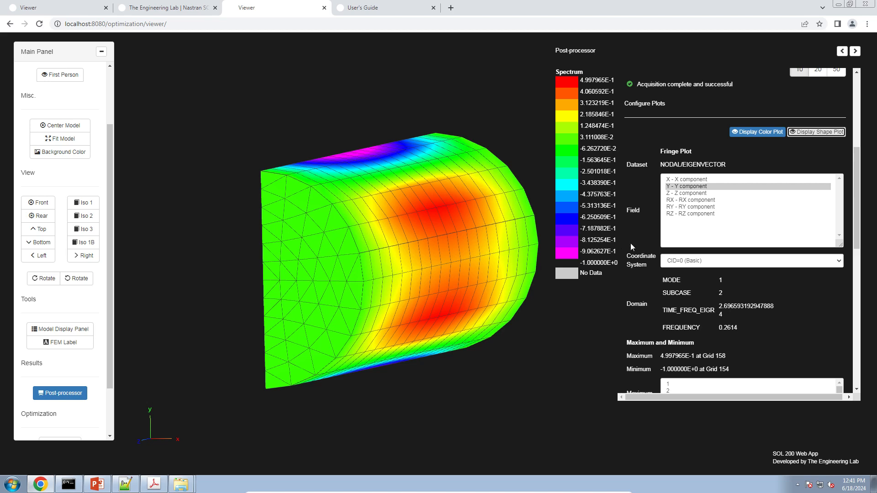
Step: Turn the shape plot on and set fringe and shape coordinate systems to CID=1 (CORD2C)
click(824, 131)
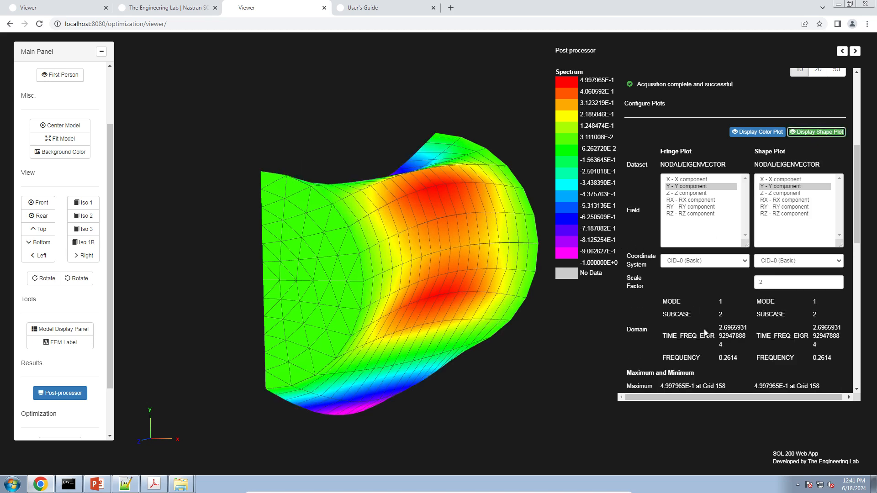
click(705, 261)
click(705, 276)
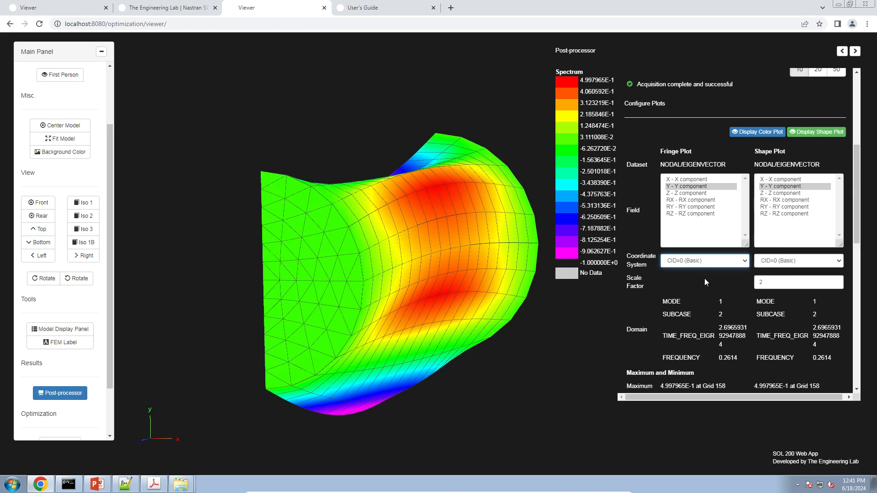
click(761, 263)
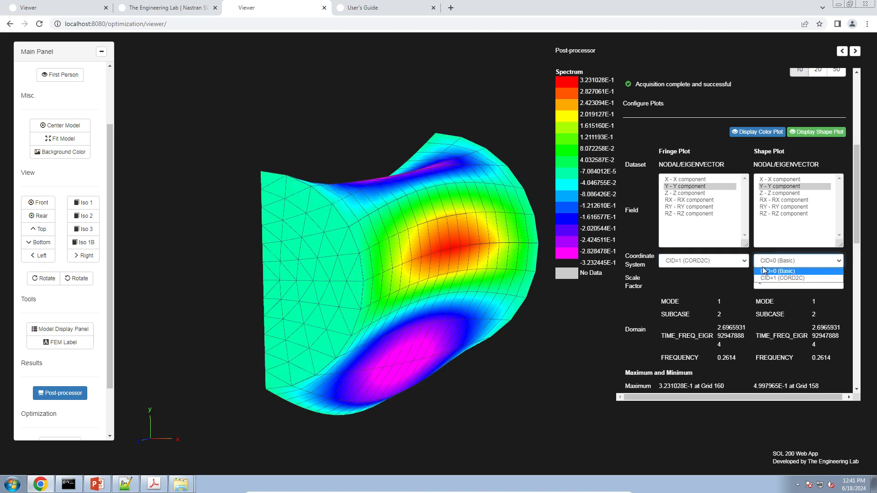
click(767, 280)
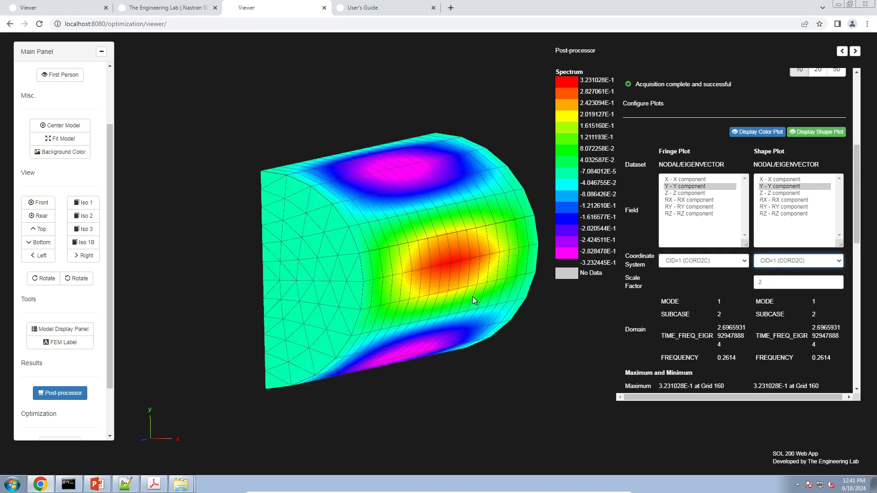
Step: From the Front view, fringe and deform mode 1 by X component, peaking at 1.0 at Grid 154
click(52, 204)
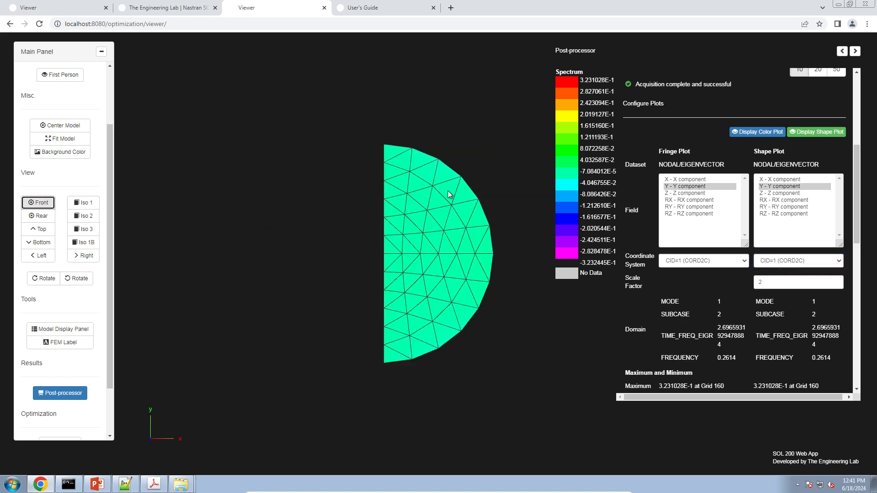
click(707, 179)
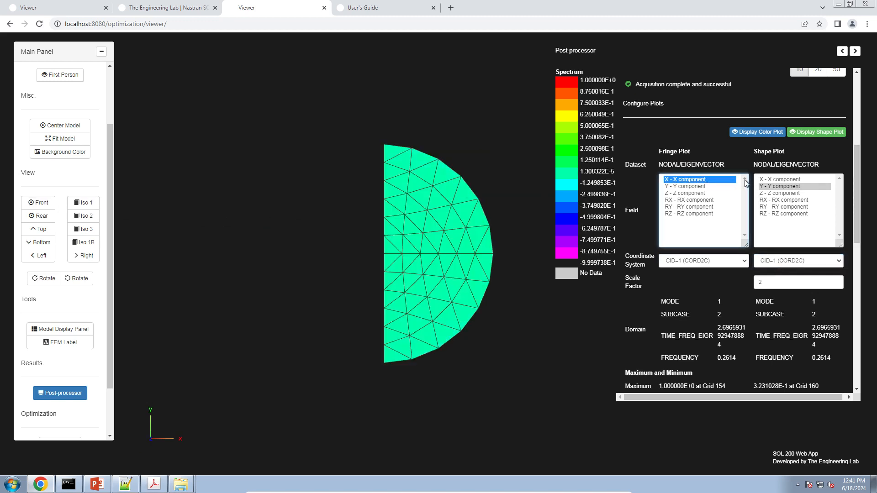
click(779, 180)
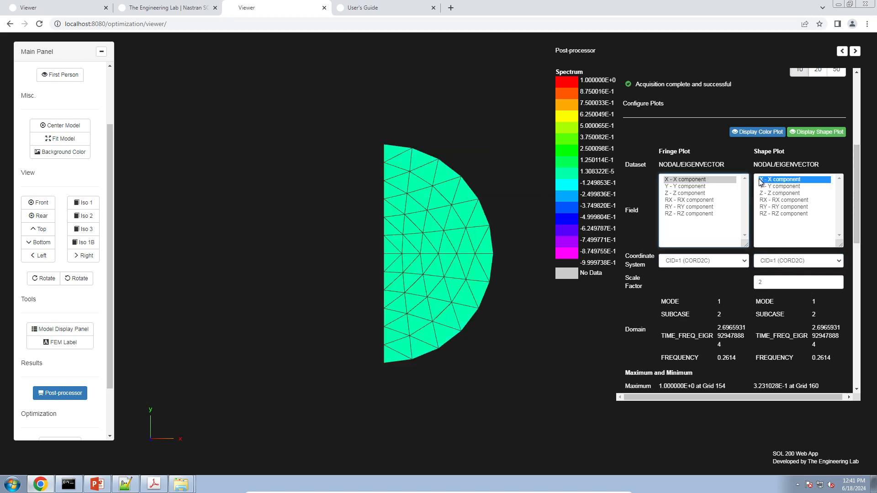
click(800, 138)
click(800, 137)
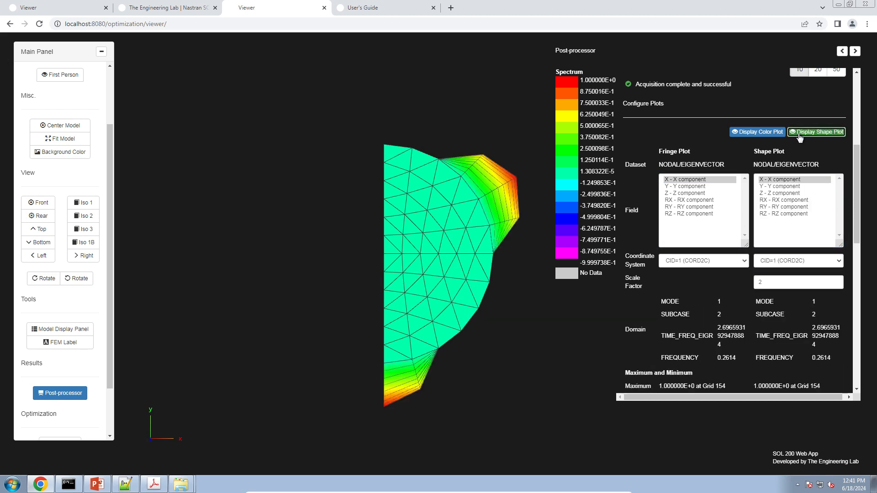
click(800, 136)
click(800, 136)
right_drag(417, 239, 375, 253)
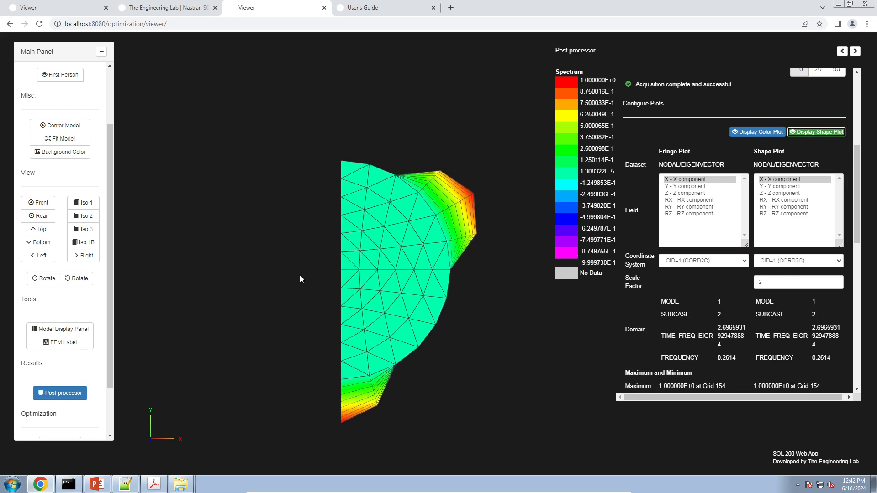
click(91, 343)
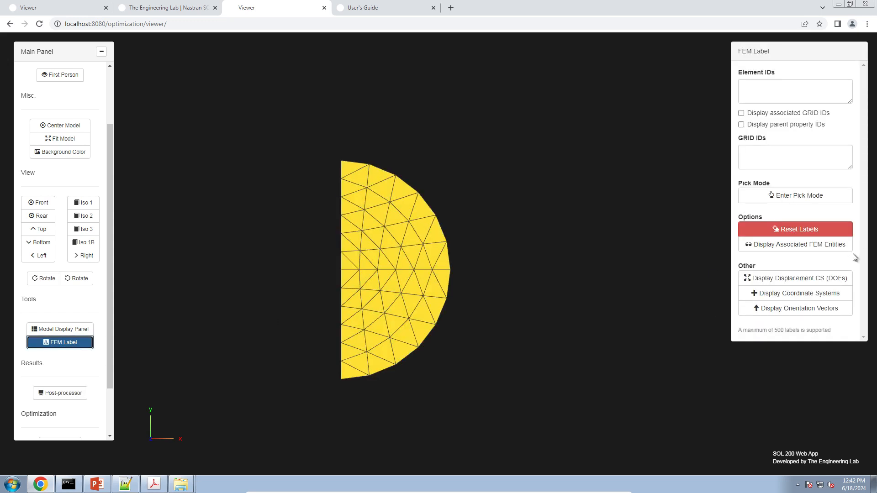
click(846, 278)
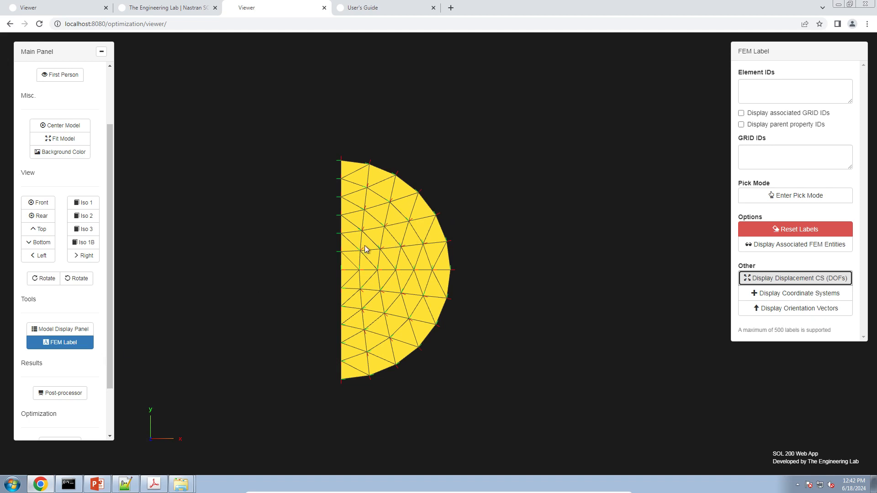
click(68, 392)
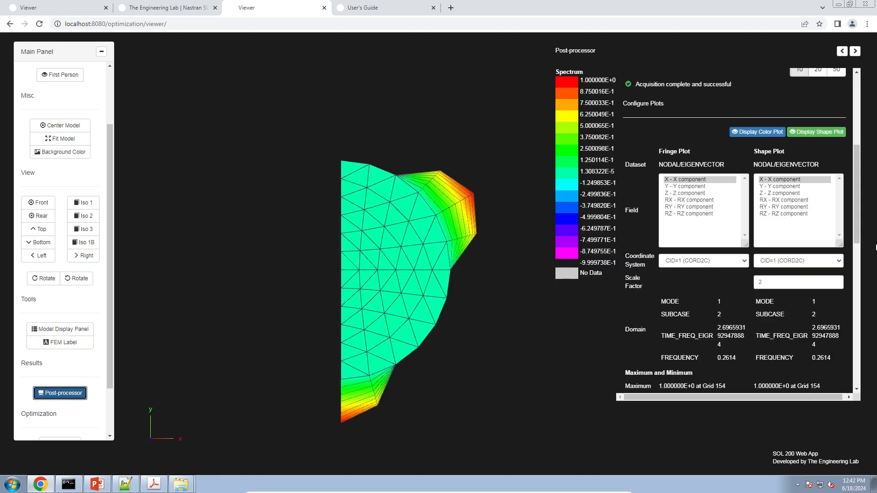
Step: Keep the fringe in CID=1 (CORD2C) and leave the deformed shape plot displayed
click(701, 264)
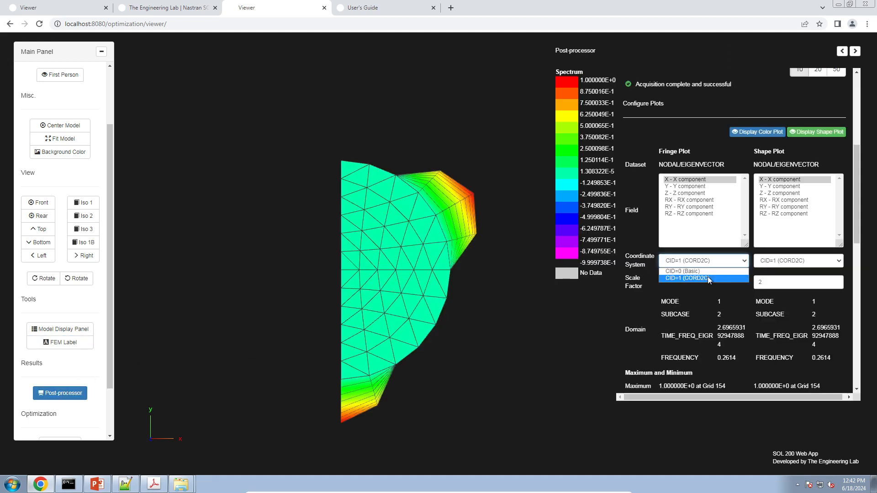
click(708, 277)
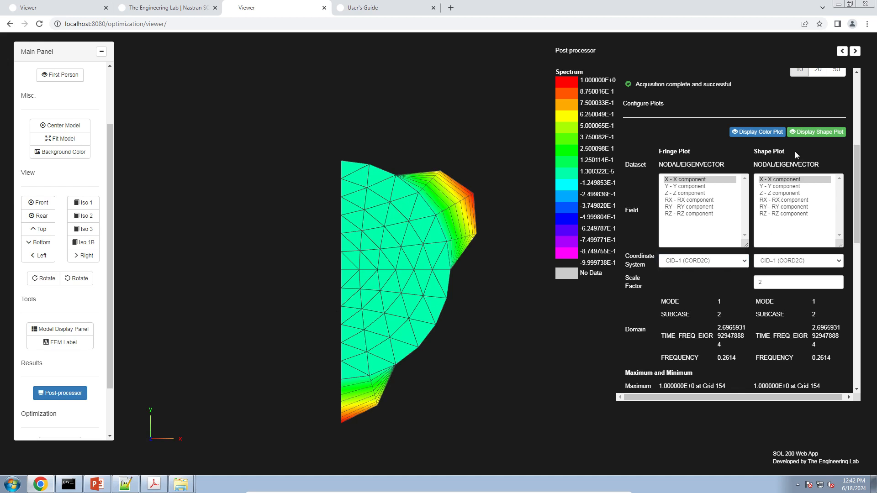
click(812, 132)
click(813, 133)
click(813, 132)
click(812, 132)
click(813, 132)
click(813, 133)
click(813, 132)
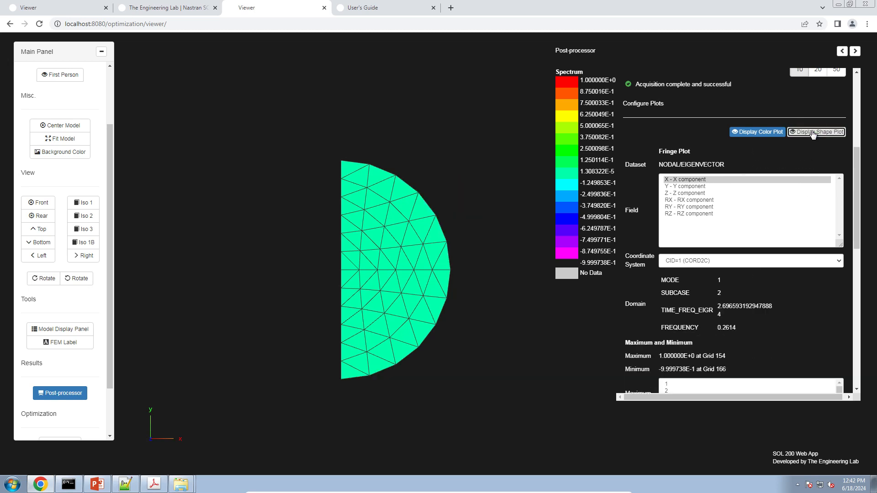
click(813, 132)
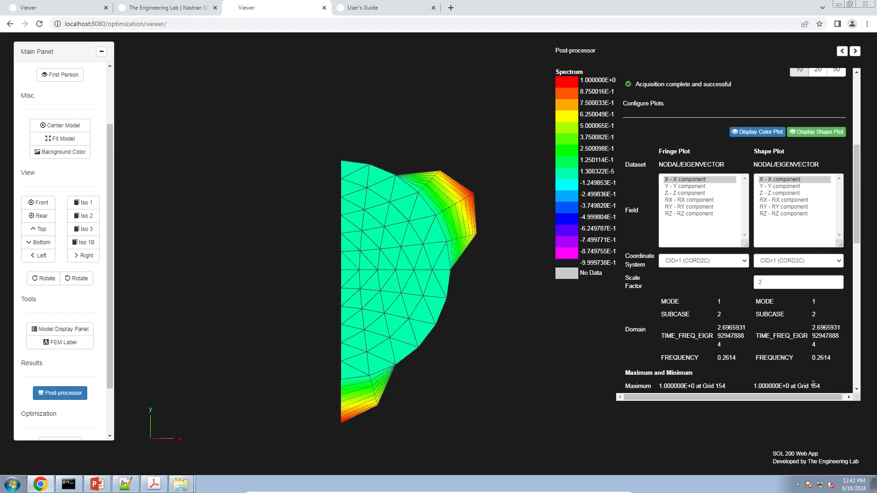
Step: Switch both shape and fringe plots to CID=0 (Basic), peaking at 0.8658 at Grid 162
click(802, 263)
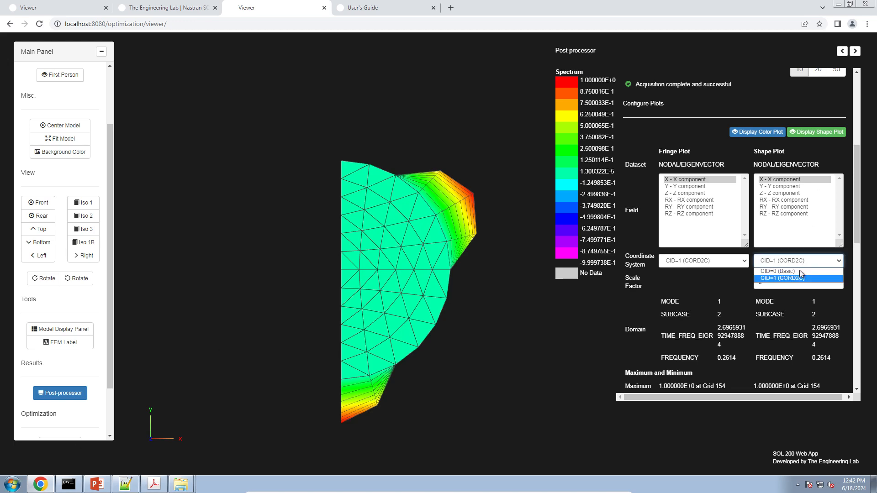
click(799, 271)
click(717, 262)
click(717, 272)
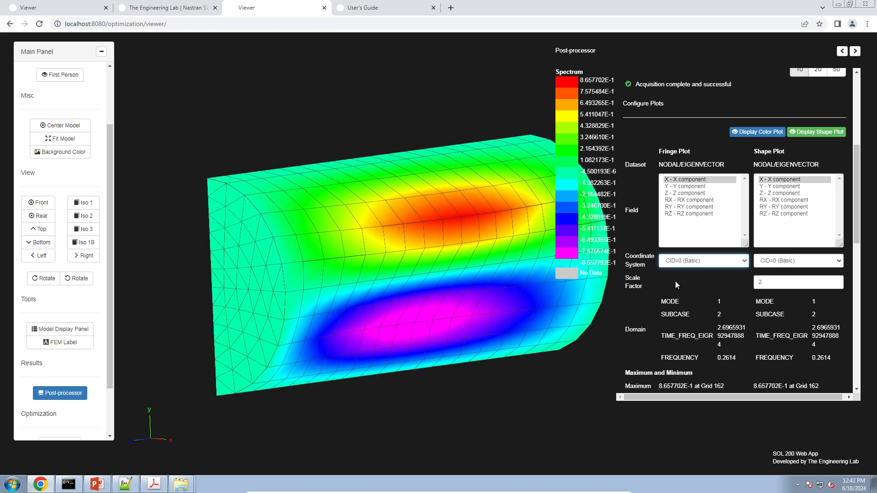
scroll(723, 297, up, 5)
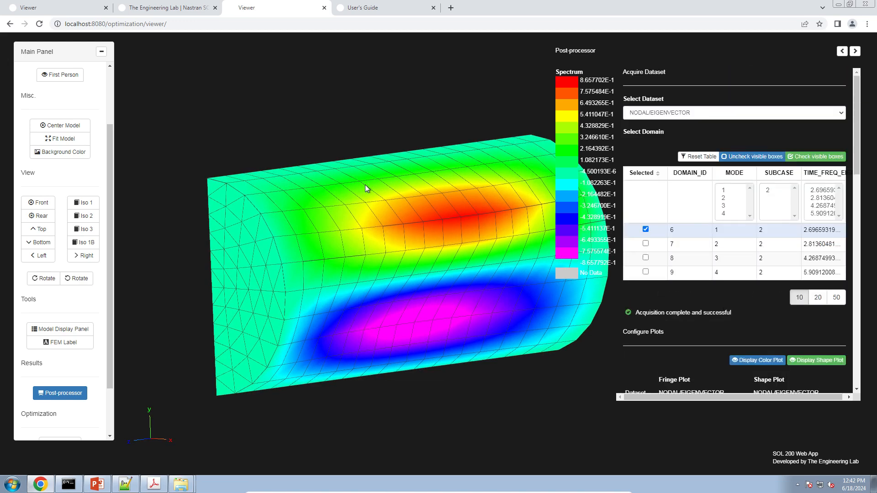
Step: Go from the User's Guide tab to the SOL 200 home page and launch HDF5 Explorer
drag(320, 204, 305, 214)
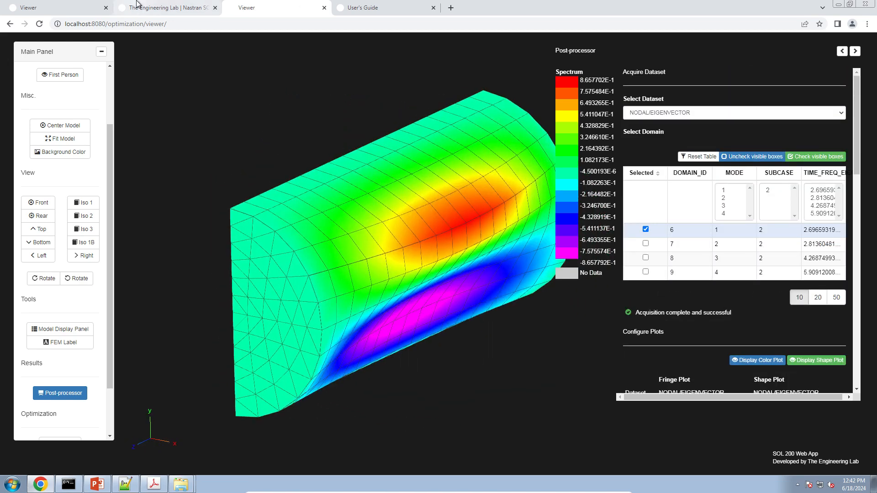
click(416, 6)
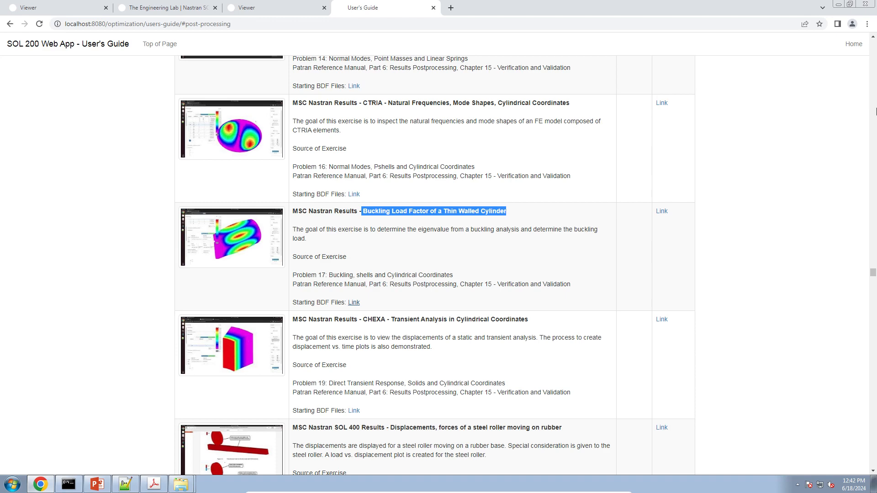
click(855, 51)
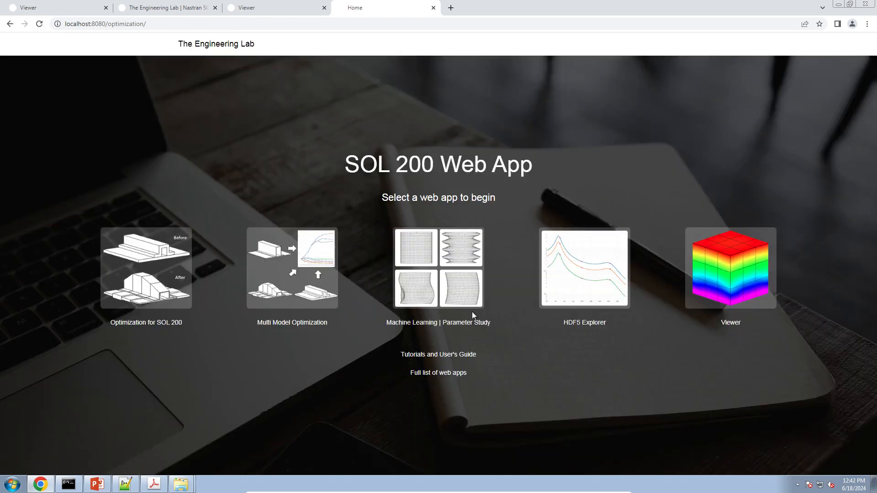
click(600, 303)
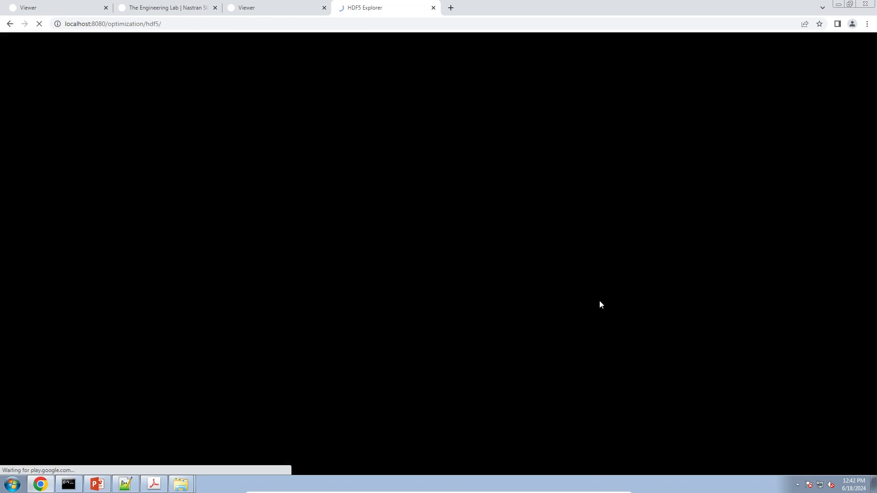
Step: Choose prob017.h5 in the file picker and upload it into HDF5 Explorer
click(163, 152)
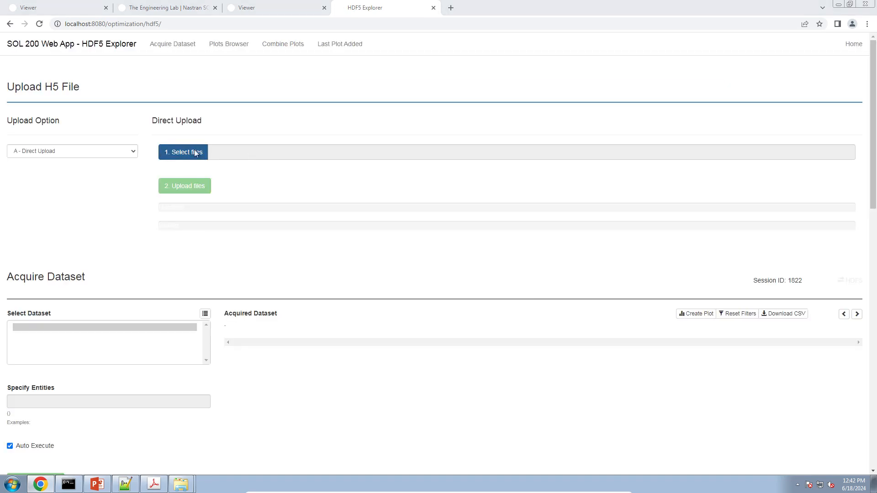
click(456, 209)
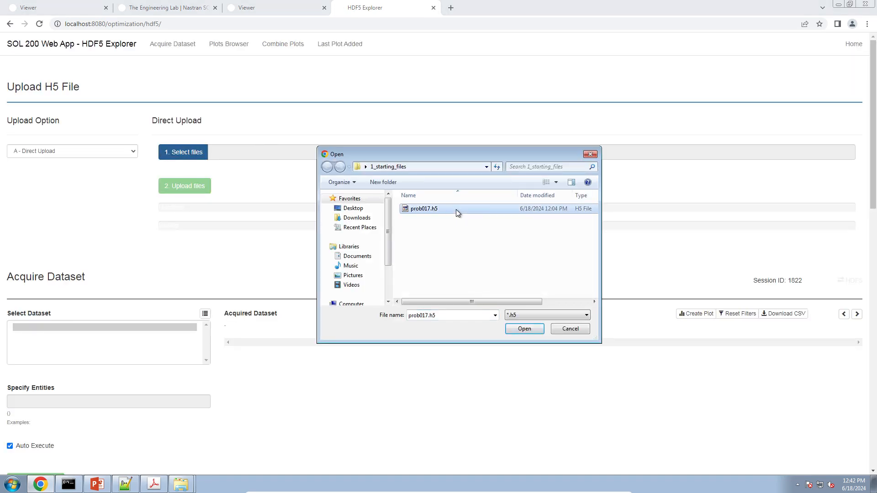
double_click(456, 210)
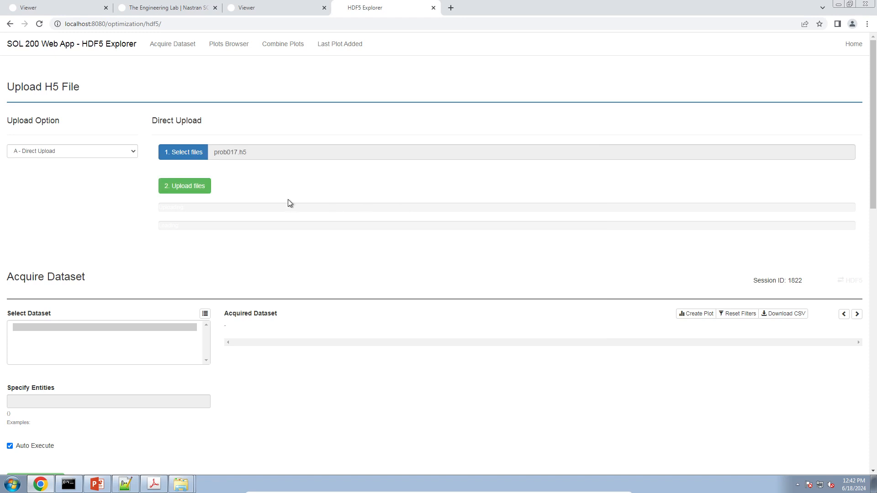
click(199, 191)
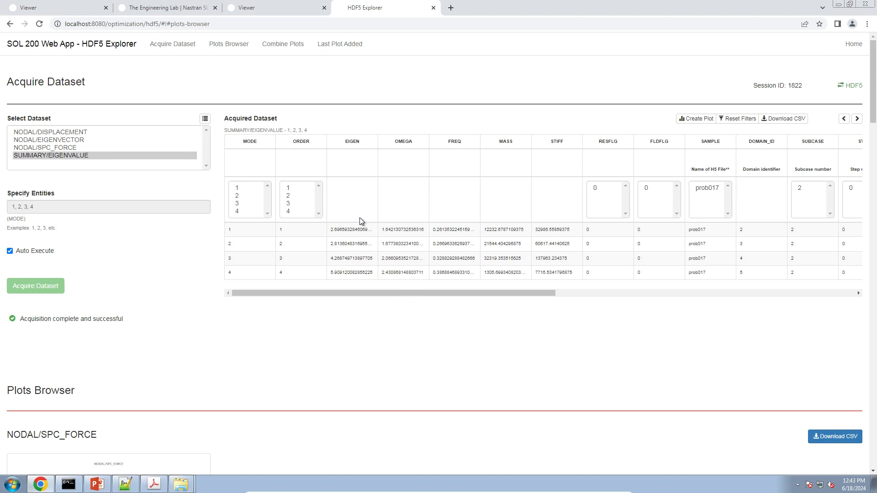
Step: Download the modes 1–4 SUMMARY/EIGENVALUE table as acquired_dataset.csv
drag(359, 227, 363, 235)
ctrl+scroll(364, 238, up, 4)
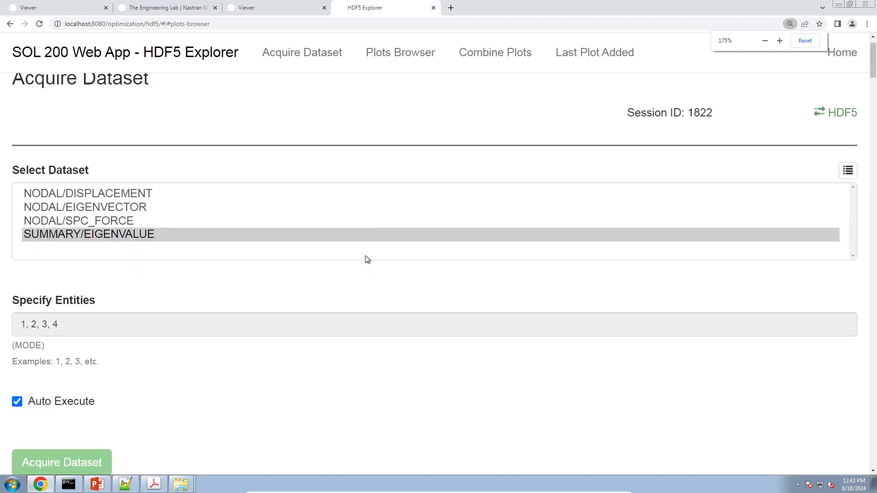
scroll(366, 256, down, 5)
scroll(361, 263, down, 2)
scroll(270, 255, up, 1)
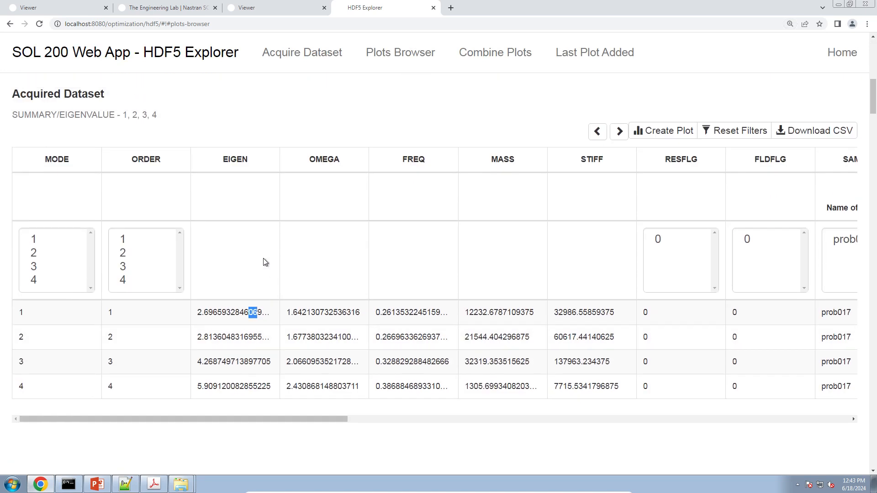
drag(196, 313, 244, 338)
click(221, 353)
click(818, 133)
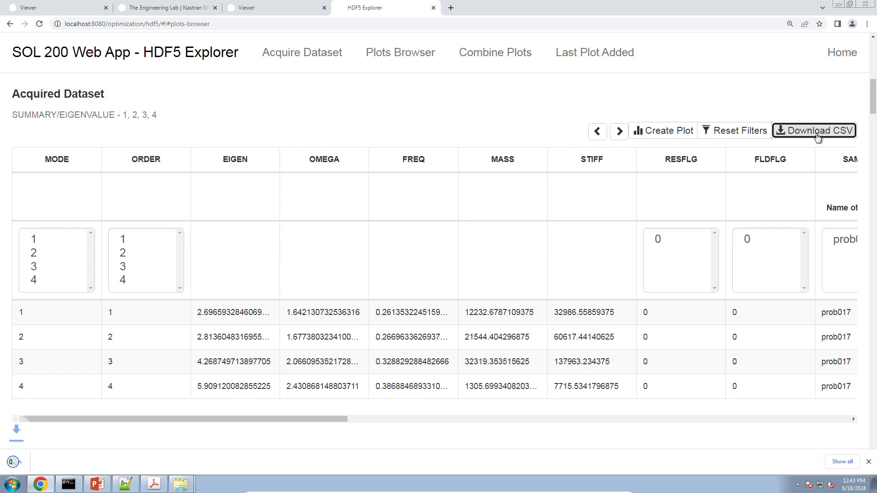
Step: Open acquired_dataset.csv in Excel and select the MODE through FREQ block A1:E7
click(60, 466)
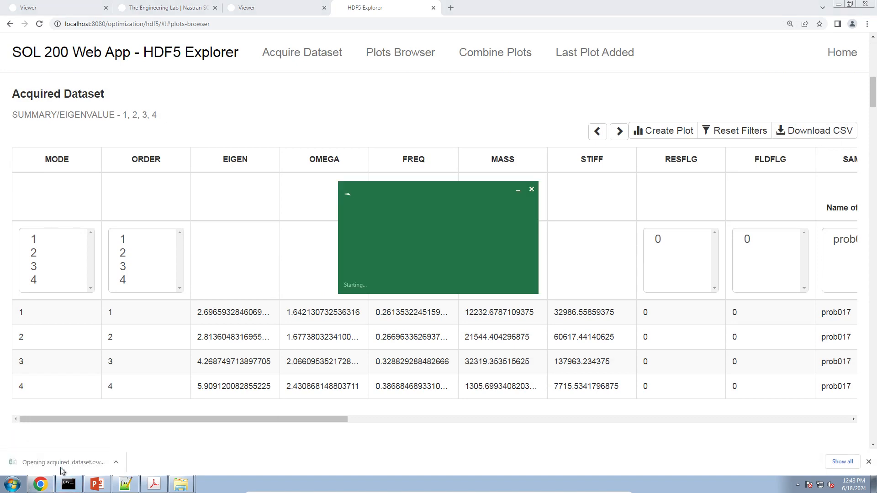
click(267, 336)
ctrl+scroll(267, 337, up, 6)
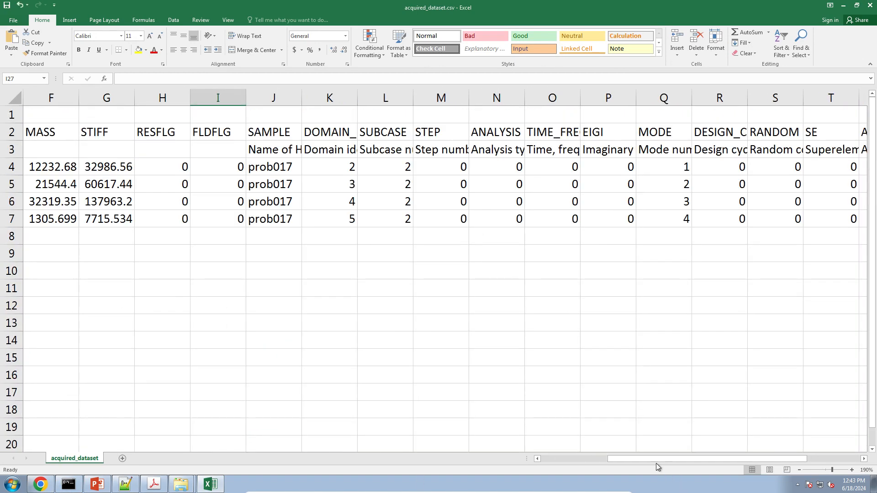
drag(656, 462, 489, 420)
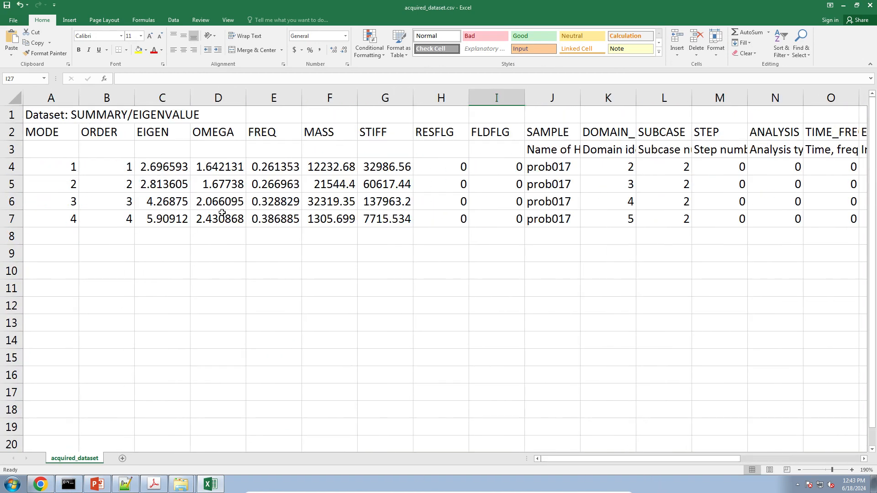
drag(293, 222, 2, 127)
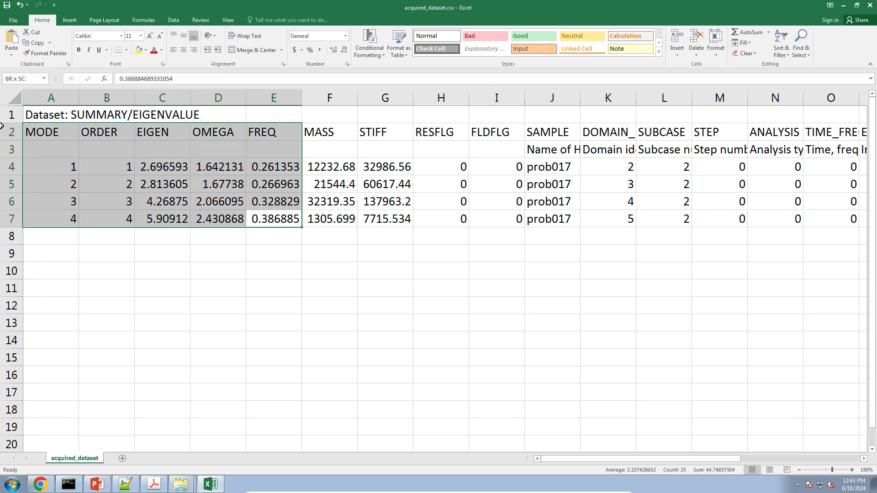
Step: Insert a clustered column chart of the data and filter it to Series1 only
click(69, 20)
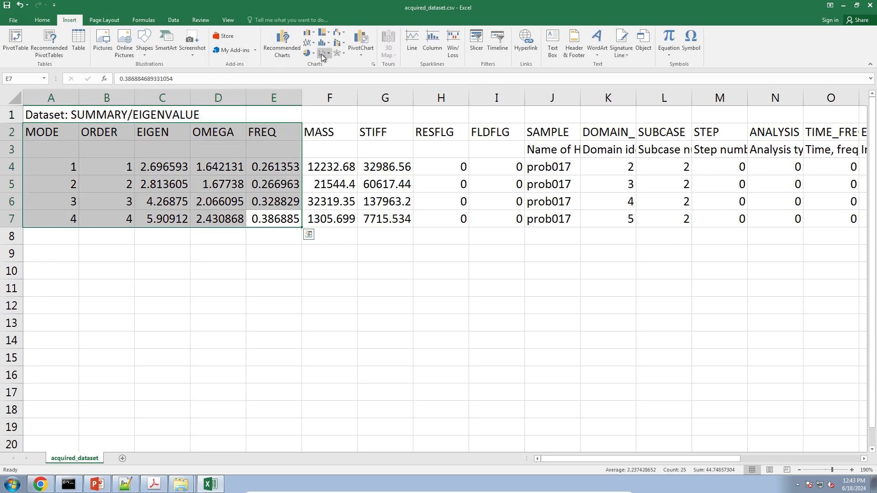
click(309, 33)
click(315, 60)
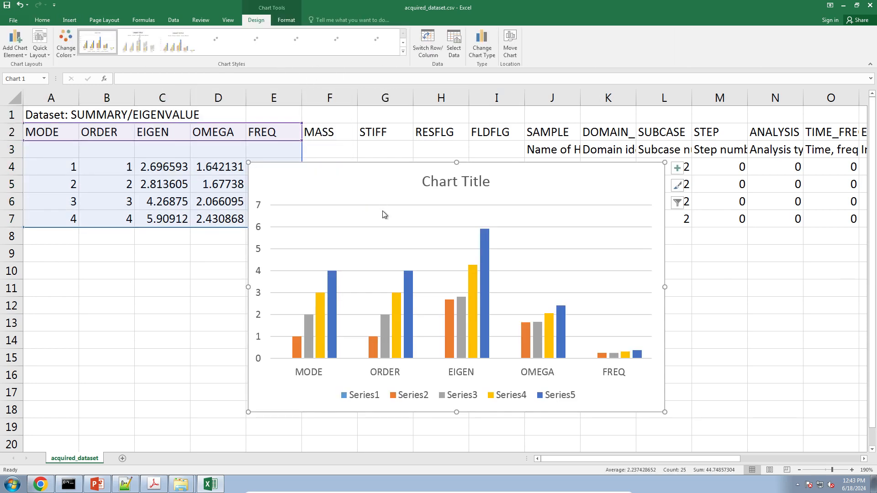
click(677, 202)
click(708, 225)
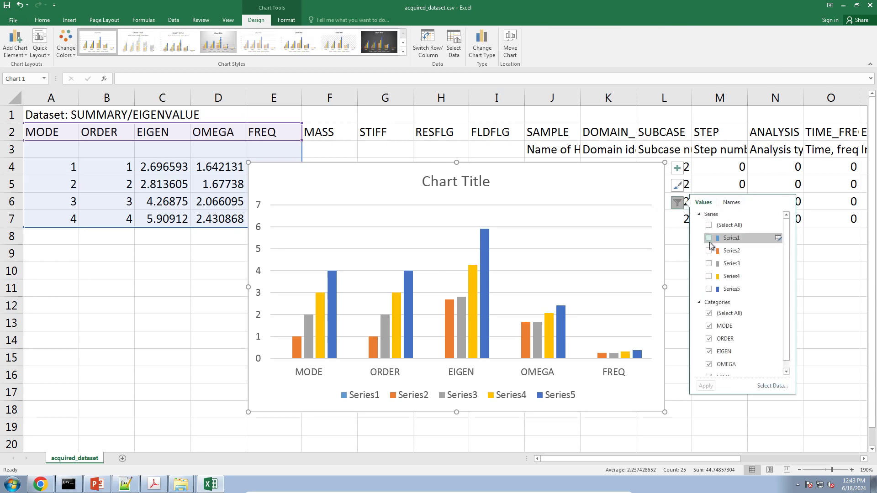
click(709, 238)
click(709, 390)
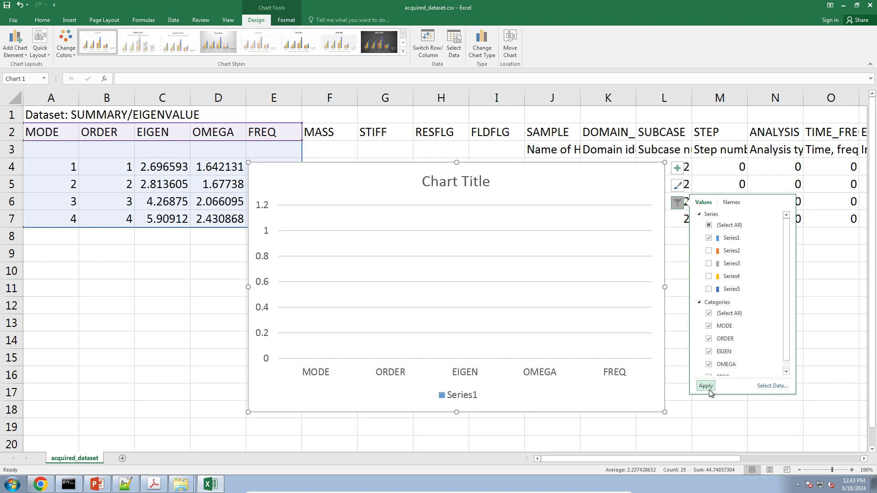
Step: Restore all series and filter the chart categories to EIGEN only
click(709, 251)
click(709, 238)
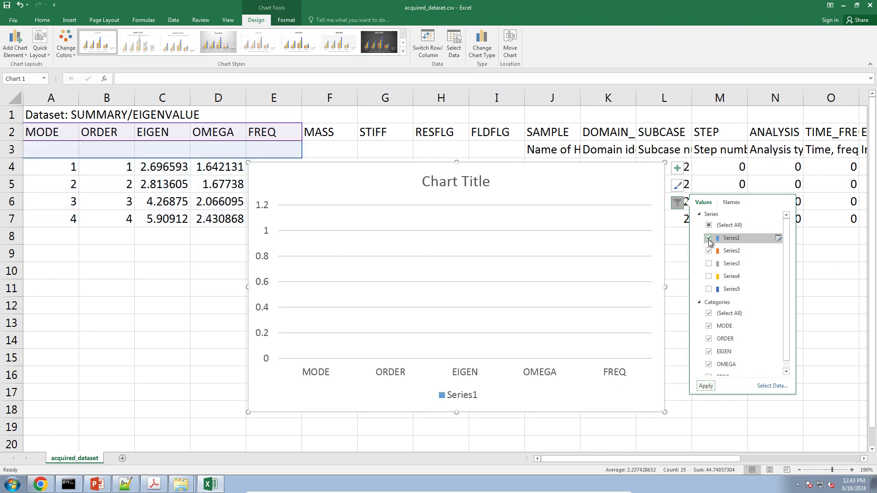
click(706, 387)
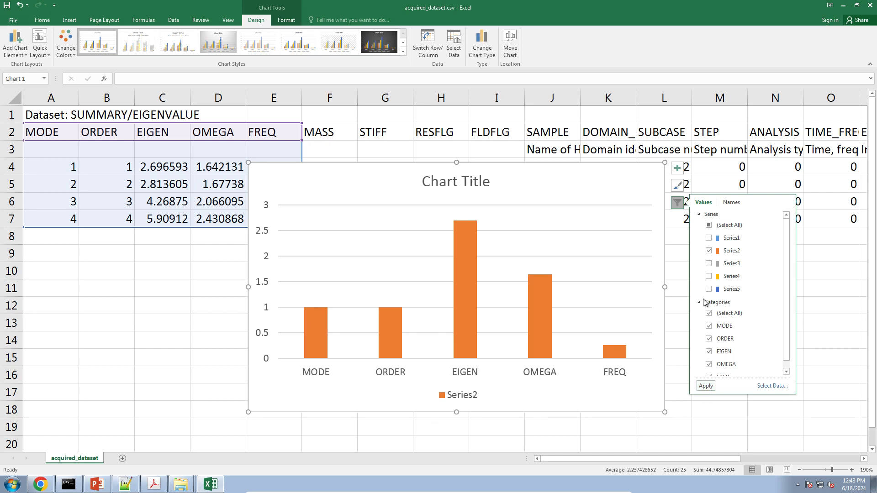
click(708, 313)
click(709, 226)
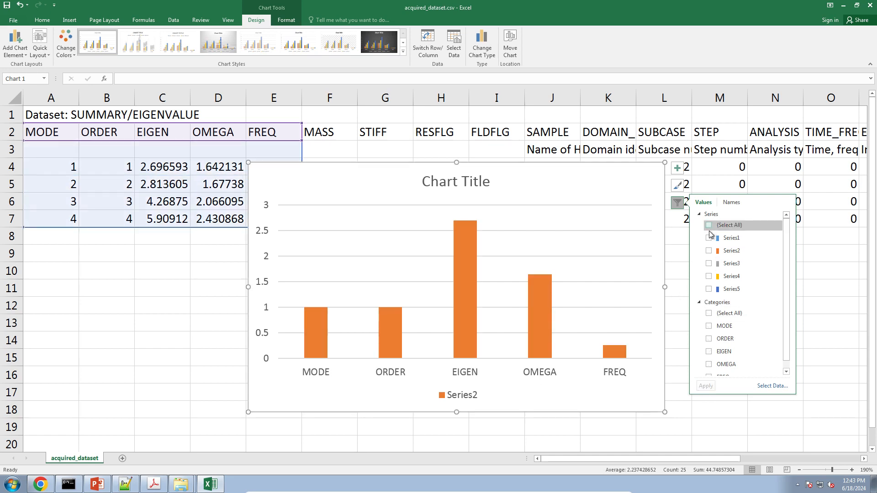
click(709, 226)
click(708, 352)
click(703, 385)
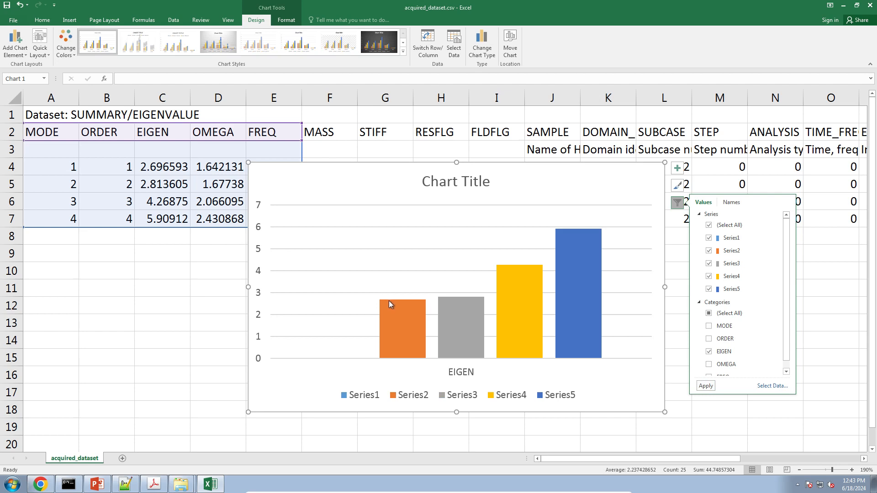
Step: Deselect the chart, which now shows the four eigenvalues rising from 2.70 to 5.91
mouse_move(389, 304)
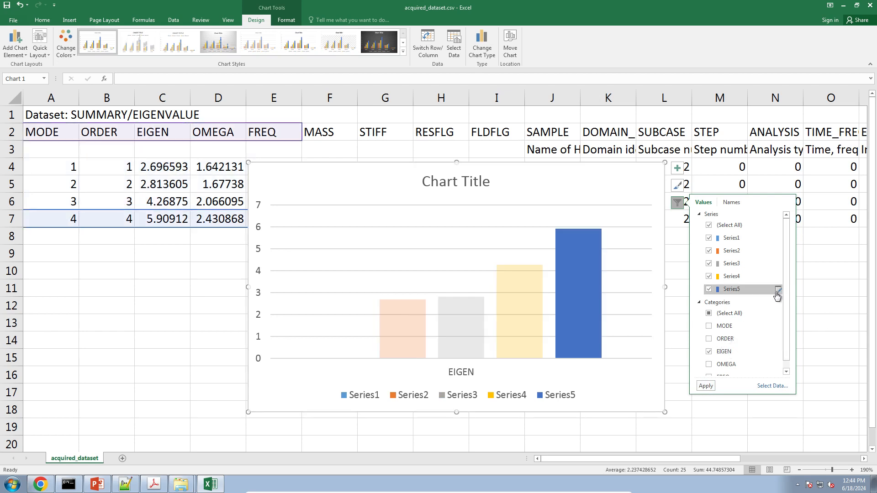
scroll(783, 290, down, 1)
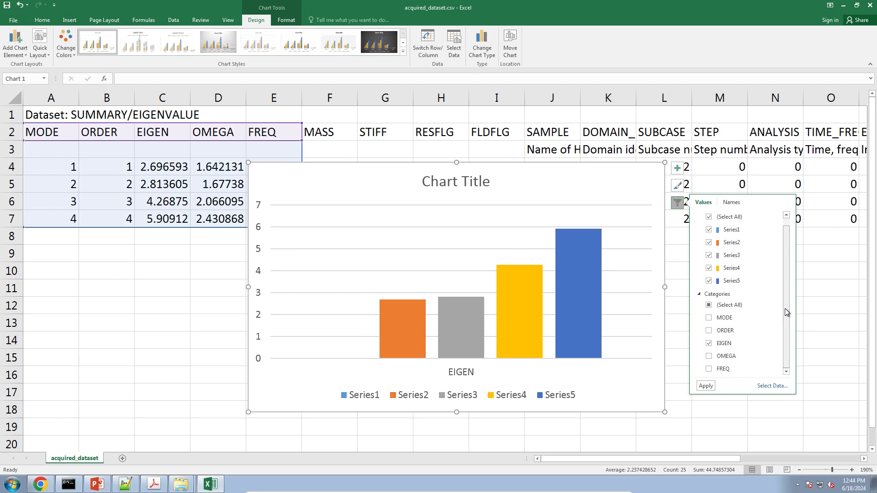
click(48, 201)
click(50, 232)
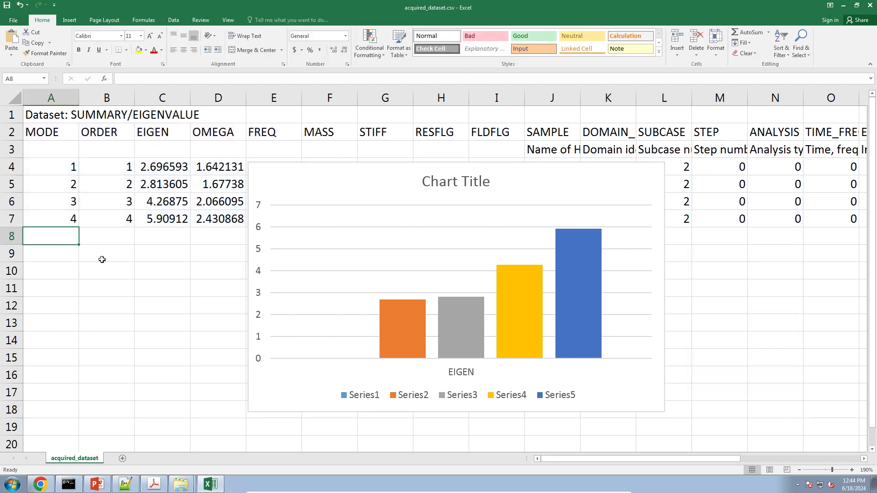
click(151, 270)
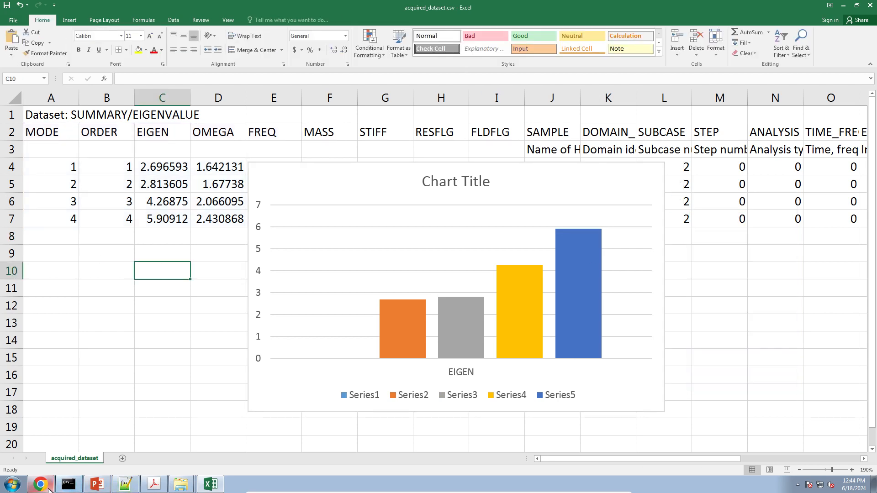
Step: Bring the HDF5 Explorer forward and open the SUMMARY/EIGENVALUE plot from the Plots Browser
mouse_move(50, 489)
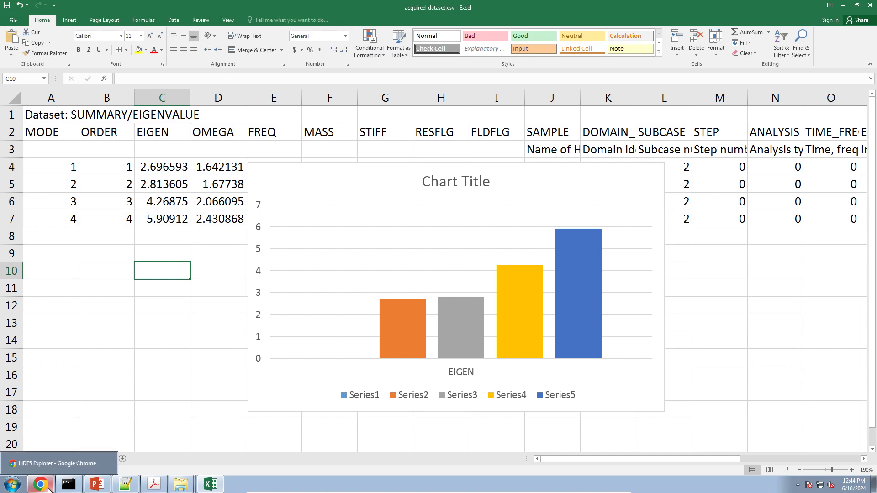
click(49, 488)
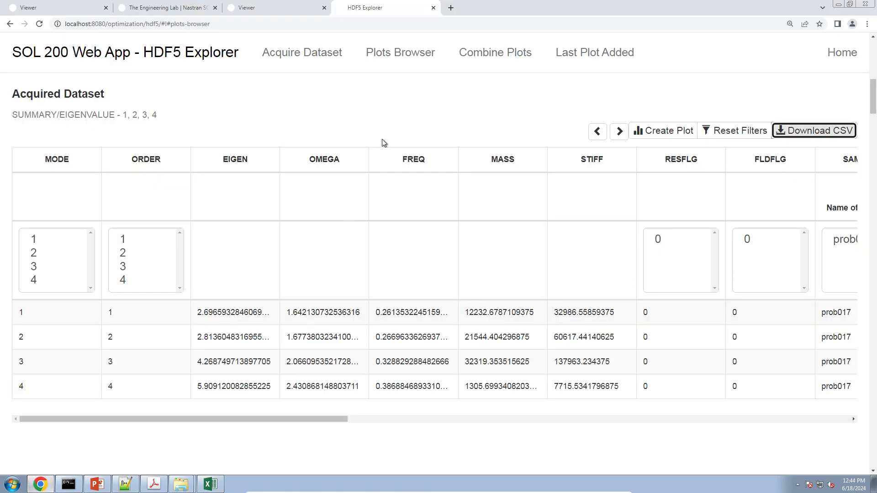
click(413, 59)
scroll(155, 315, down, 4)
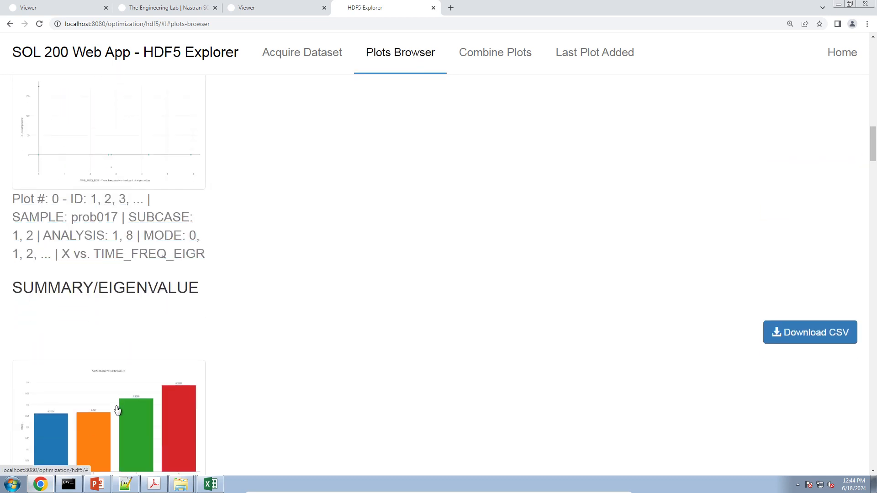
click(117, 407)
Step: Reset the browser page zoom to 100%, check the Excel chart, and return to HDF5 Explorer
scroll(423, 214, down, 3)
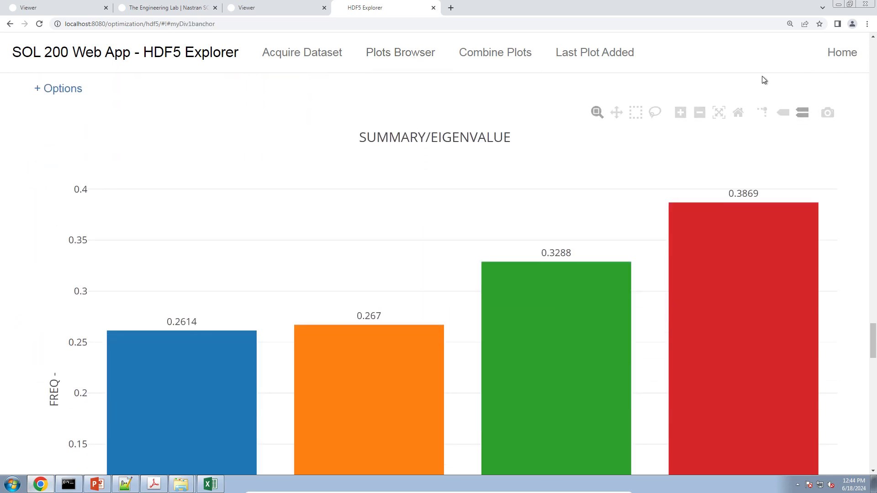
click(788, 26)
click(797, 40)
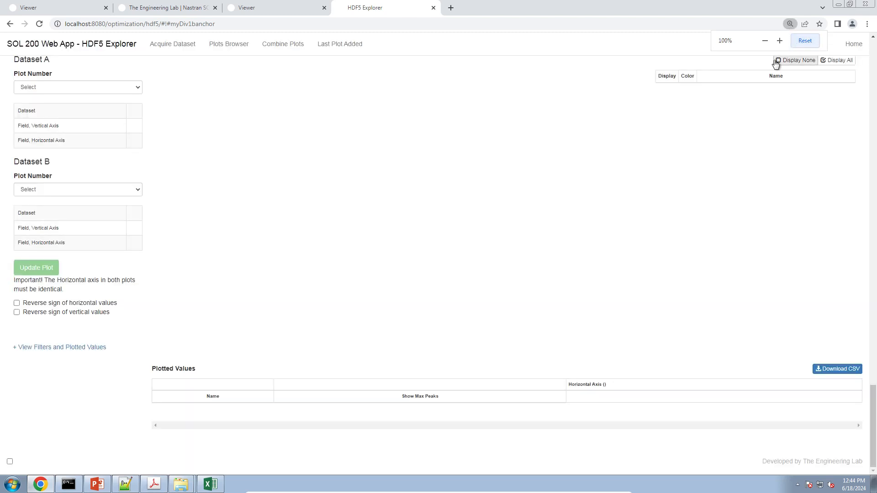
scroll(216, 240, up, 5)
scroll(215, 240, up, 6)
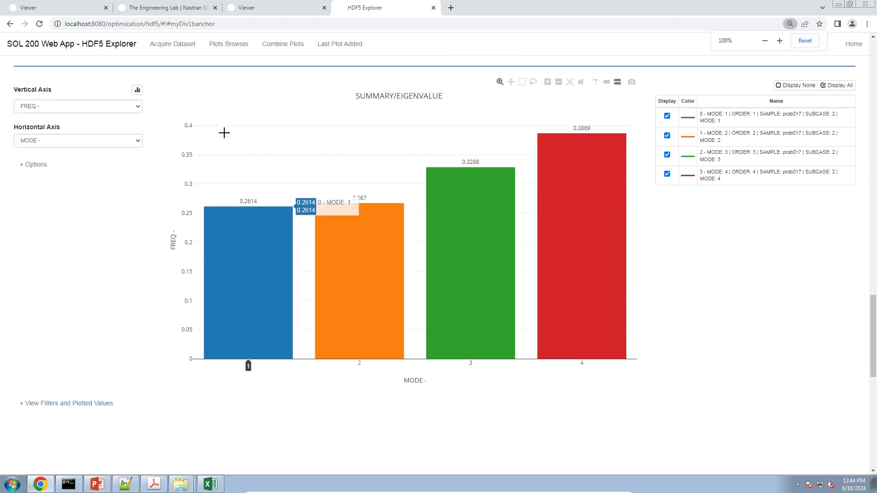
click(210, 484)
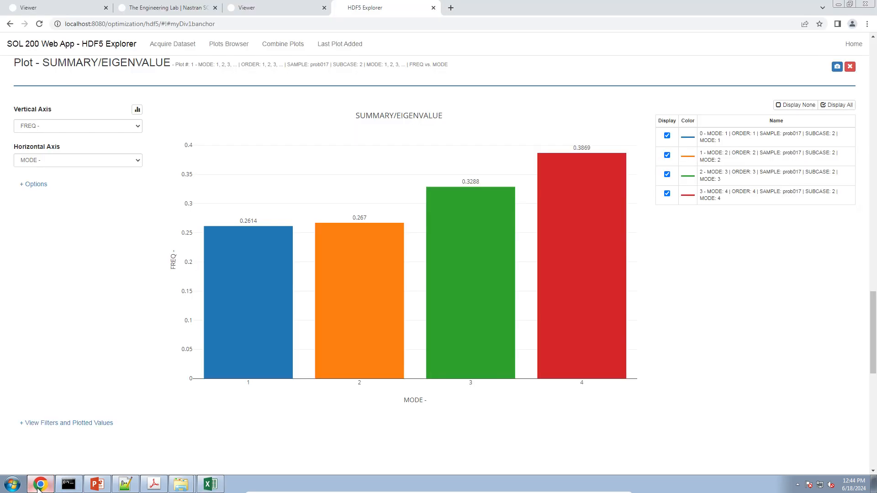
click(40, 485)
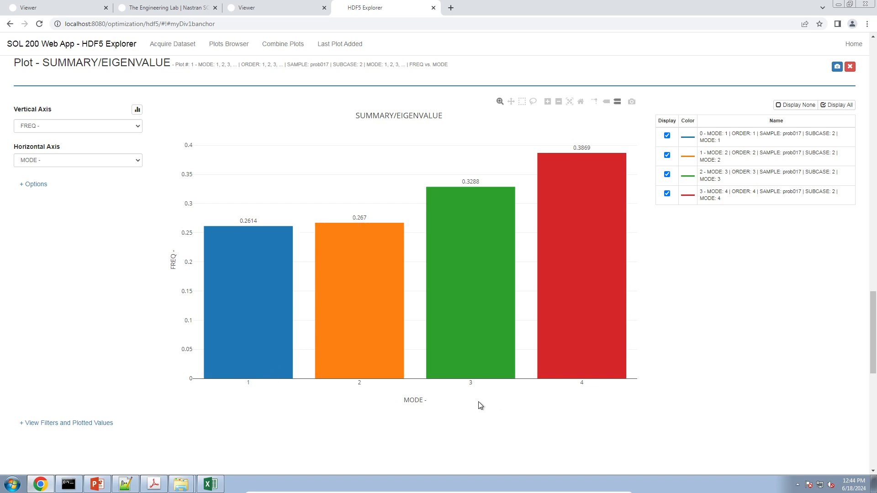
Step: Set the vertical axis to EIGEN so the plot shows EIGEN against MODE
click(117, 127)
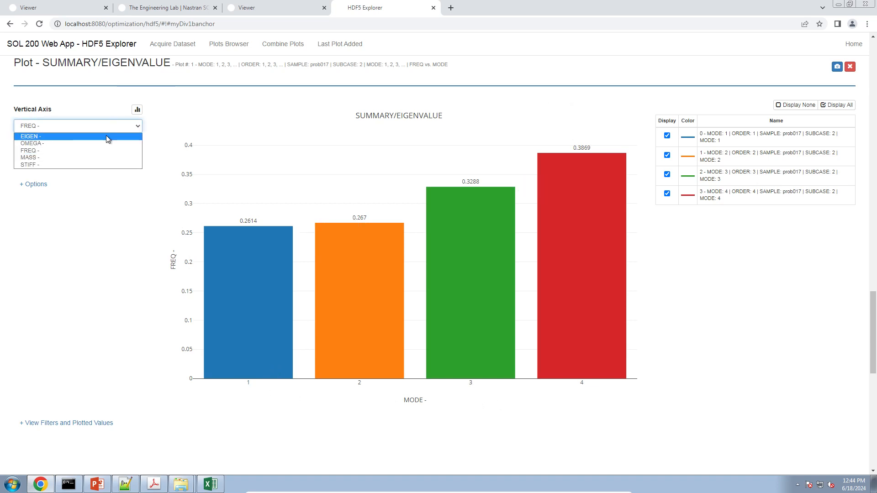
click(106, 136)
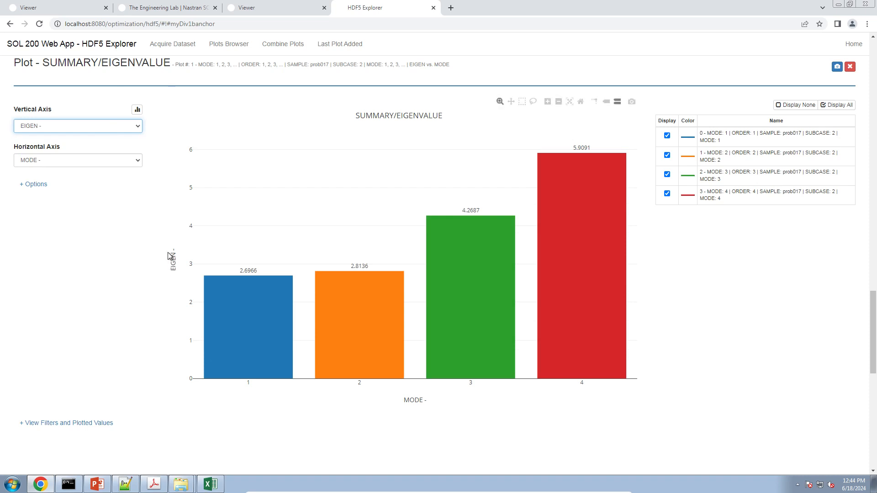
click(126, 411)
Step: Download the plotted values as traces.csv and open it in Excel
click(53, 423)
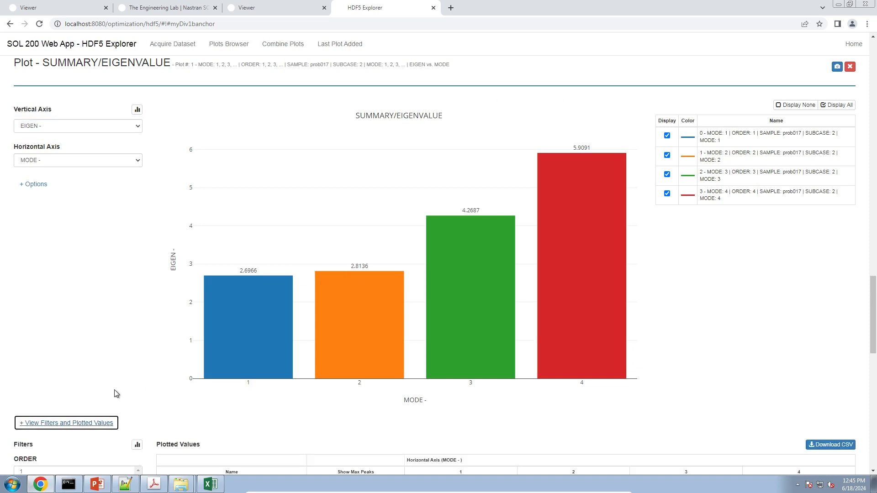
scroll(124, 386, down, 5)
click(844, 217)
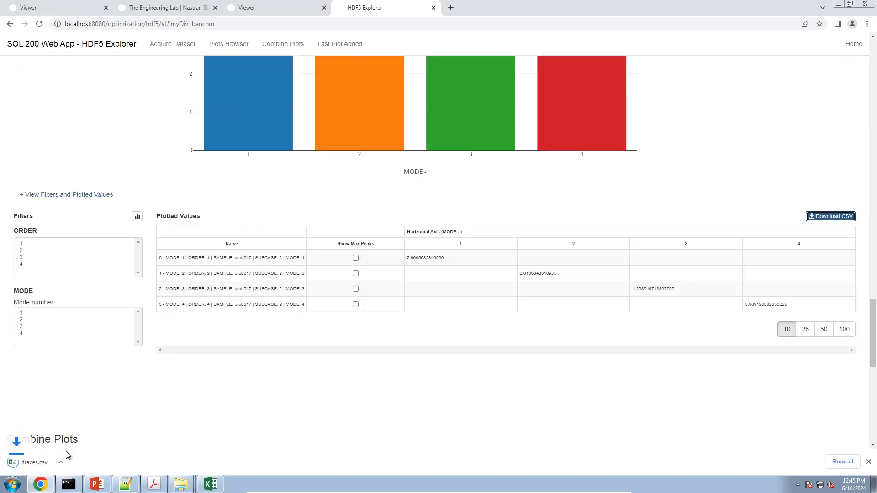
click(27, 462)
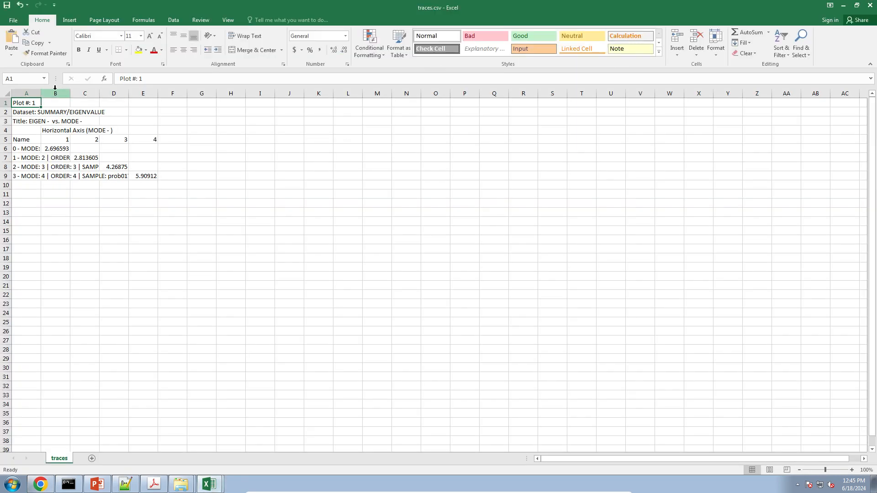
Step: Widen column A to show full row names and select the eigenvalues A6:E9
drag(41, 93, 260, 108)
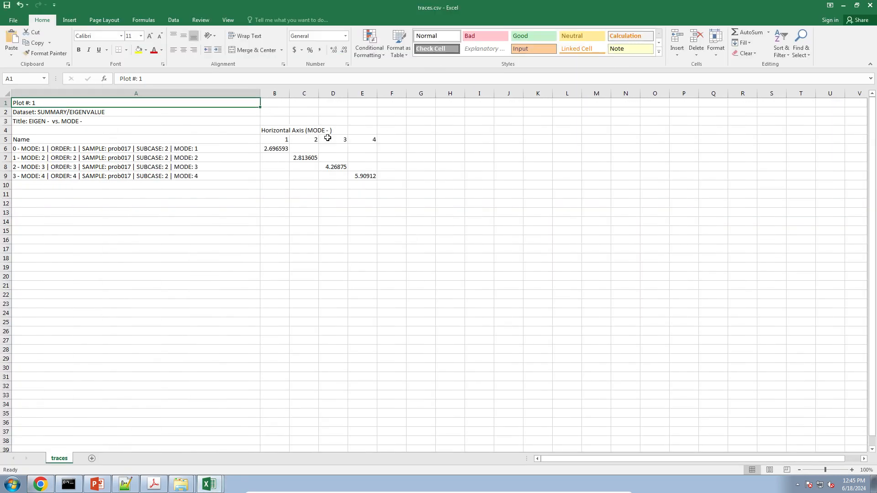
click(361, 175)
drag(326, 152, 374, 178)
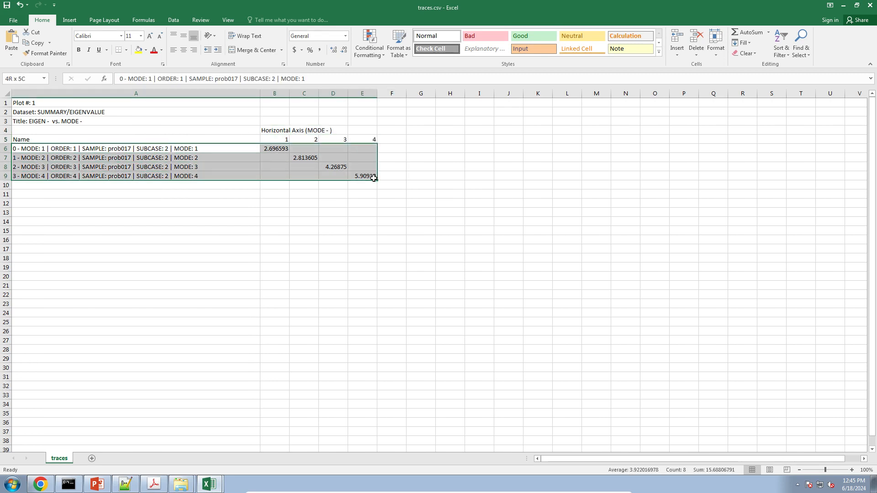
Step: Insert a taller clustered column chart of the eigenvalues, then return to HDF5 Explorer
click(69, 20)
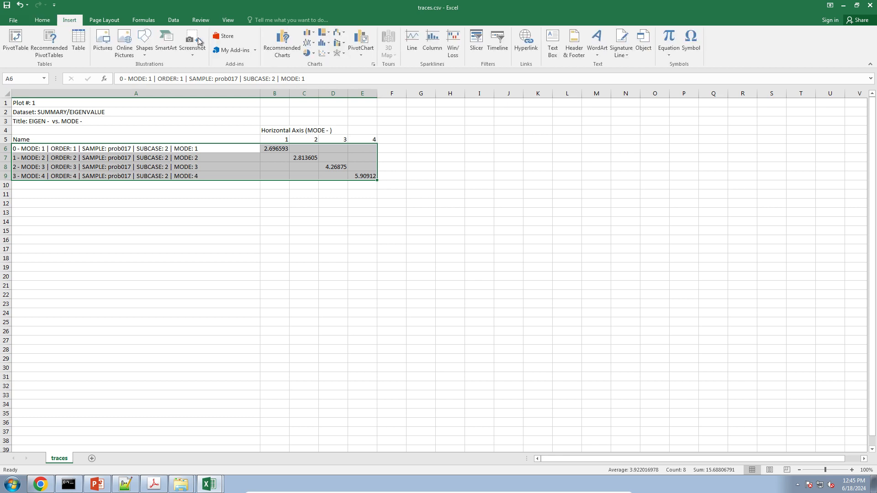
click(306, 33)
click(315, 61)
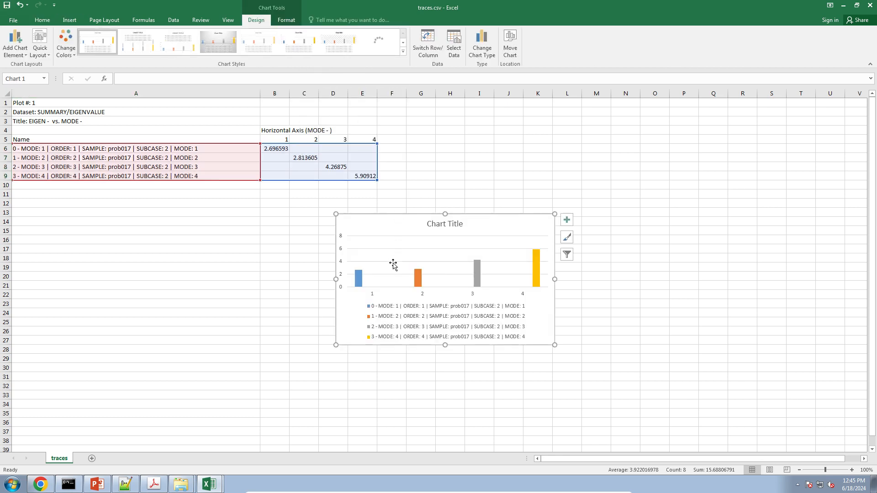
drag(446, 213, 451, 139)
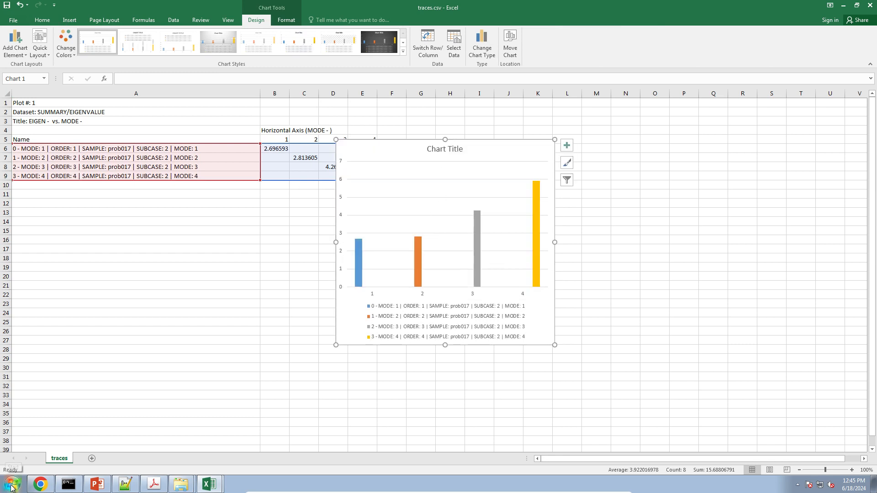
mouse_move(36, 488)
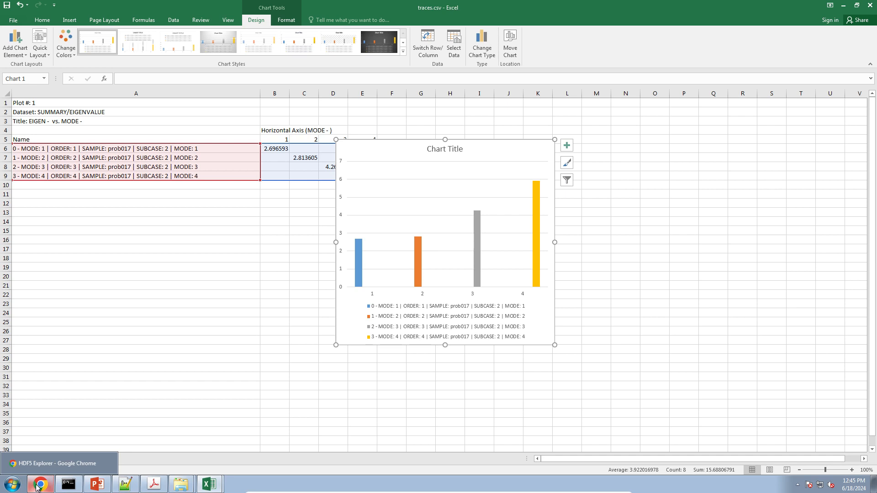
click(39, 485)
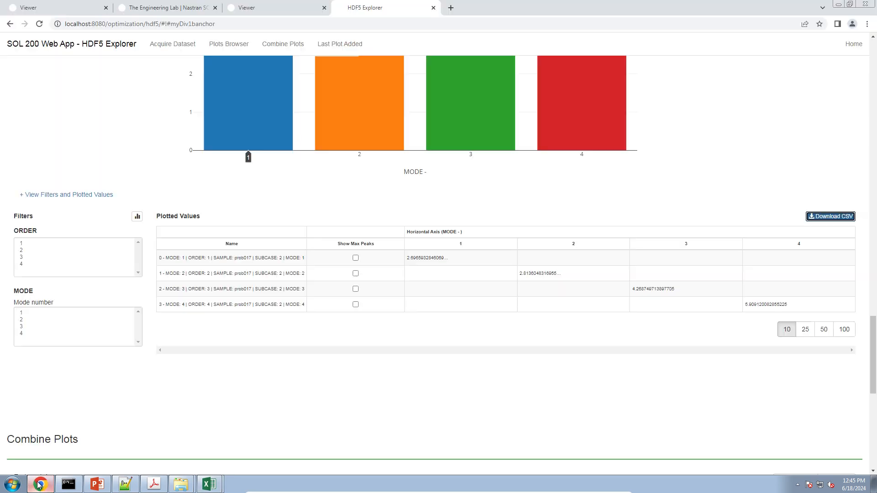
scroll(125, 430, up, 4)
scroll(126, 432, up, 2)
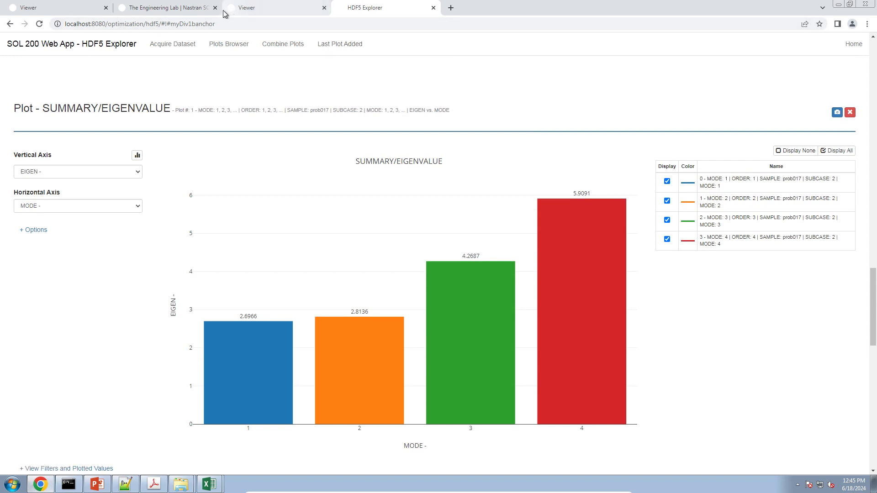
Step: Switch to The Engineering Lab website tab to show its home page
click(169, 9)
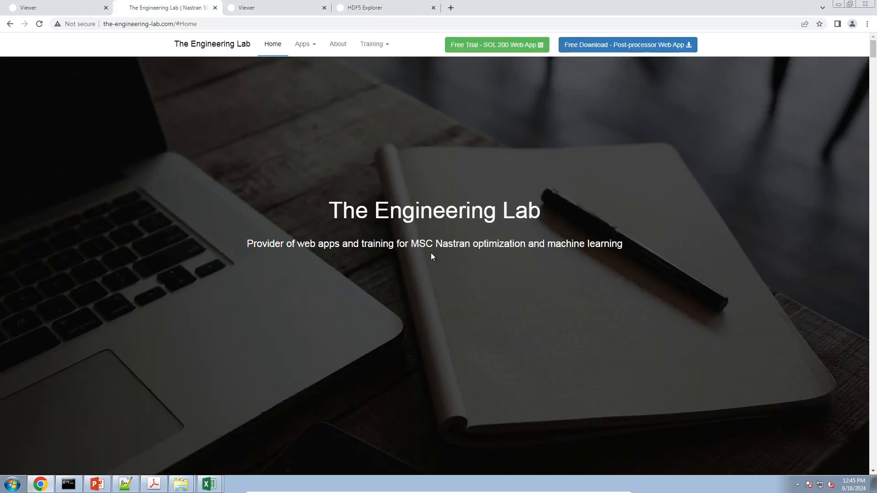